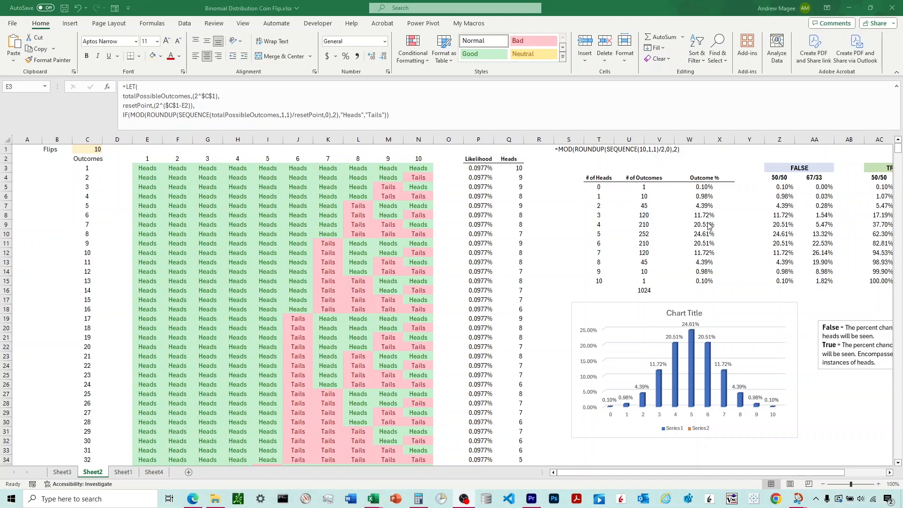
Step: Examine the BINOM.DIST formula in Z5 and the heads/tails outcome grid starting at E3
{"action": "left_click", "coordinate": [785, 187]}
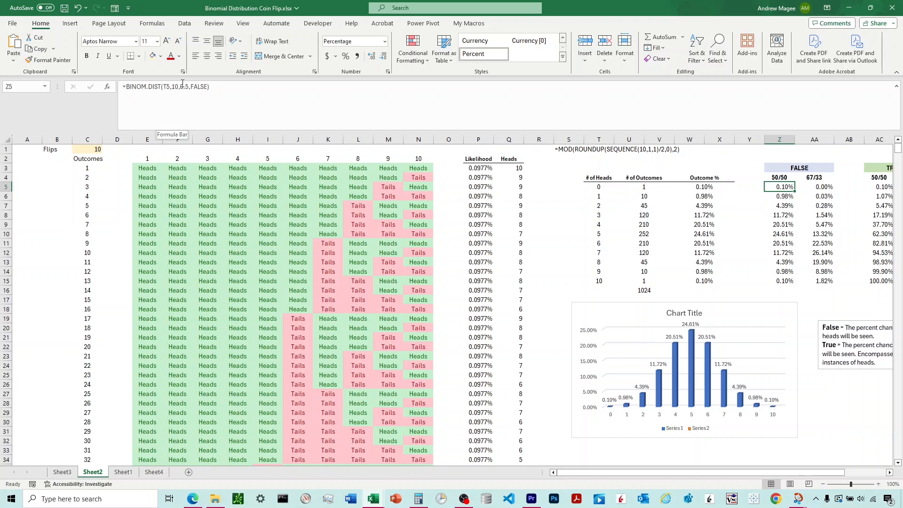
{"action": "left_click", "coordinate": [221, 90]}
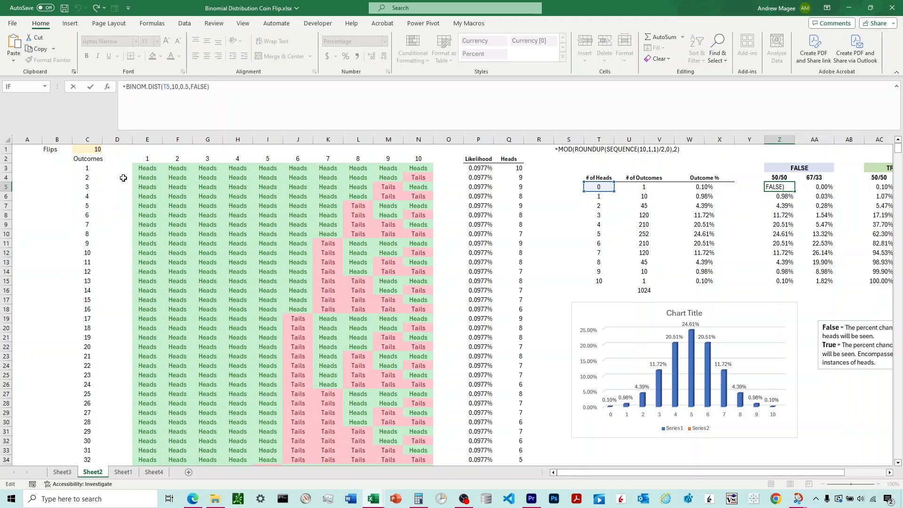
{"action": "key", "text": "Return"}
{"action": "left_click", "coordinate": [140, 171]}
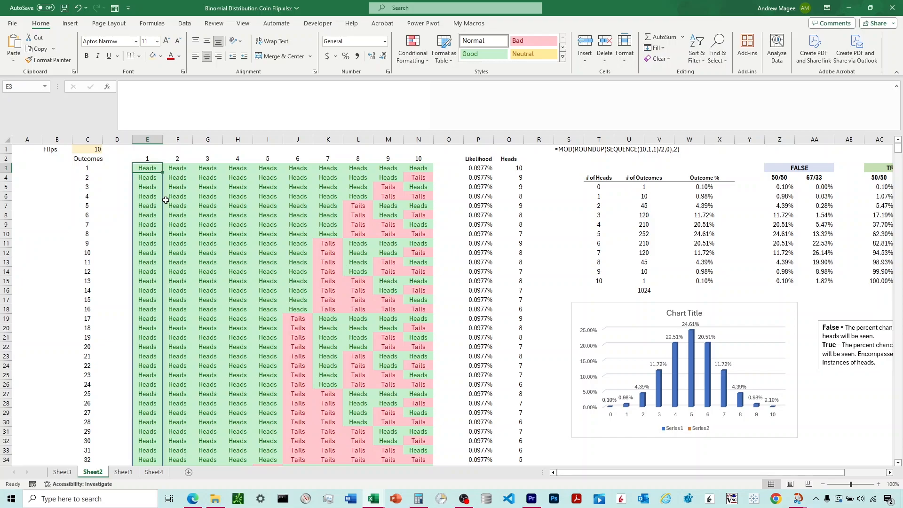
{"action": "scroll", "coordinate": [165, 200], "scroll_direction": "down", "scroll_amount": 3}
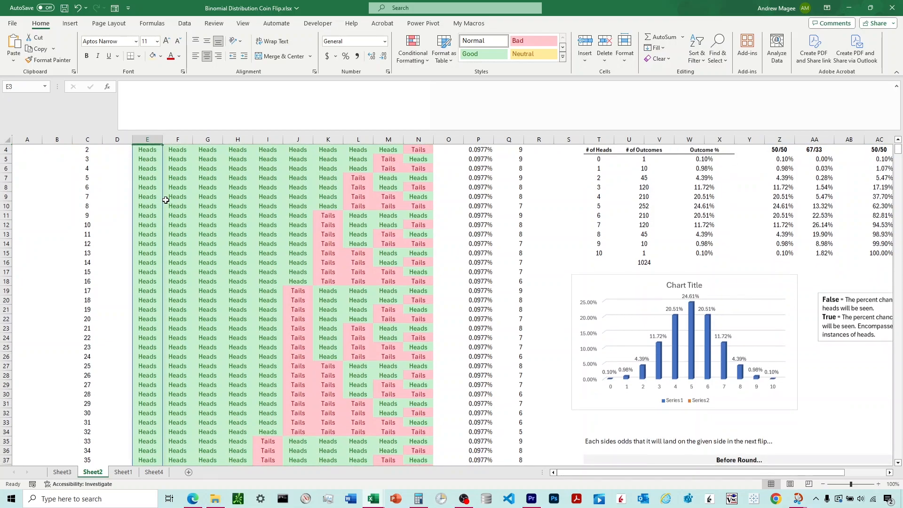
{"action": "scroll", "coordinate": [166, 200], "scroll_direction": "up", "scroll_amount": 3}
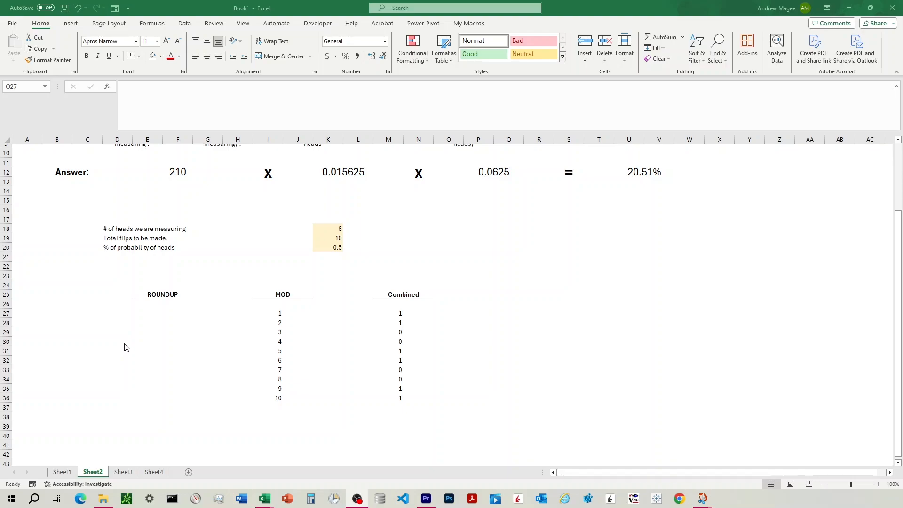
Step: Enter =SEQUENCE(10,1,1) in cell E27 under the ROUNDUP heading
{"action": "left_click", "coordinate": [139, 312]}
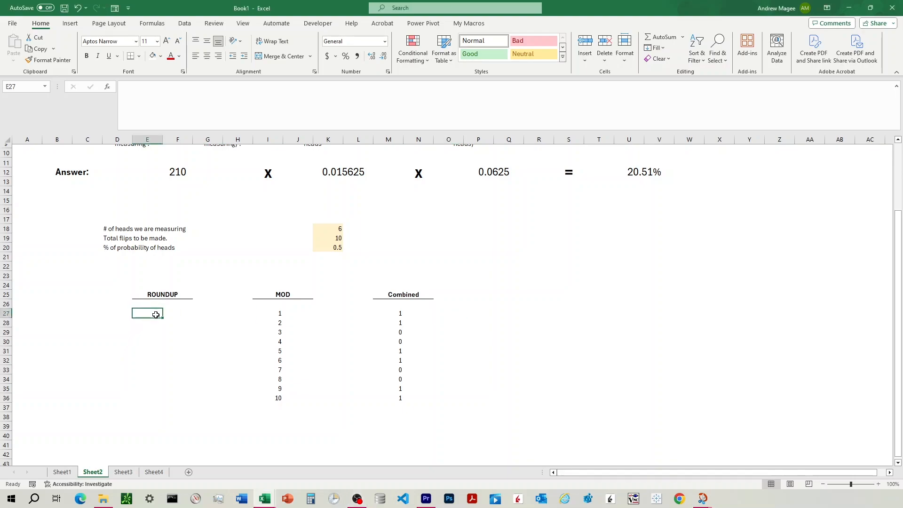
{"action": "type", "text": "=SEQUE"}
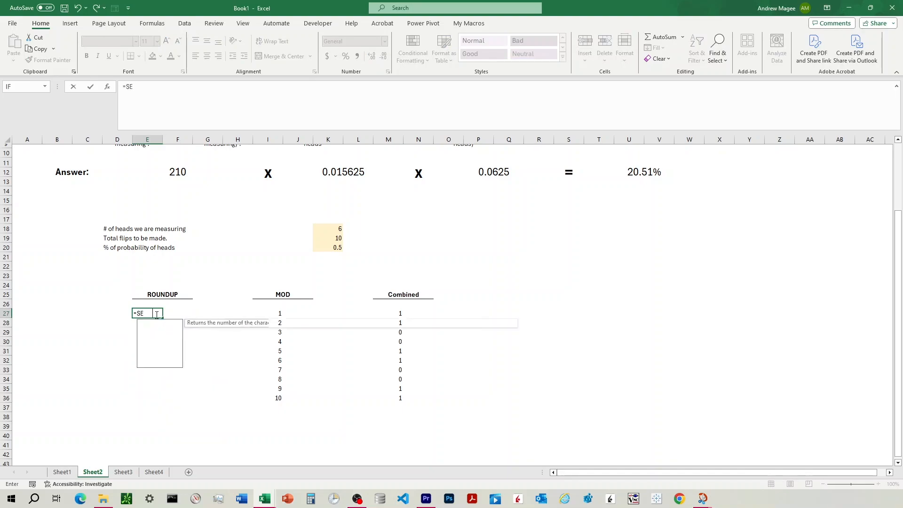
{"action": "key", "text": "BackSpace"}
{"action": "key", "text": "BackSpace"}
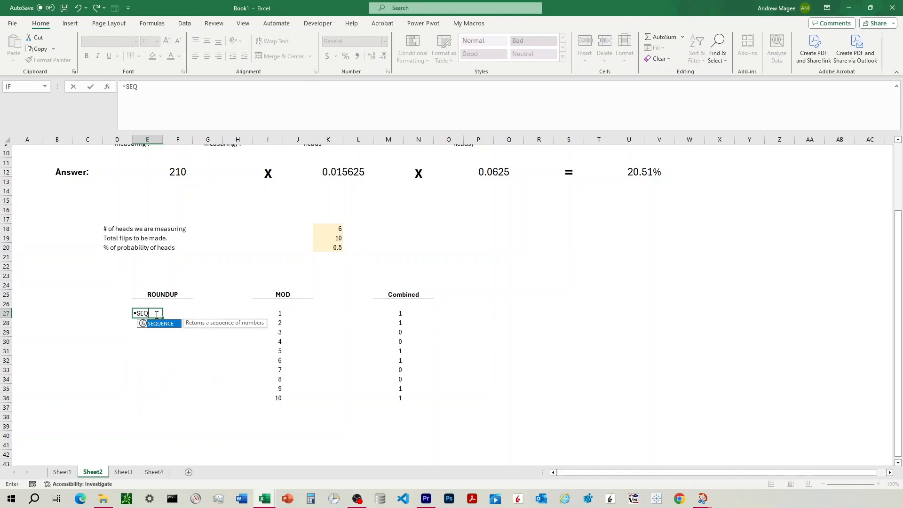
{"action": "type", "text": "UENCE(10"}
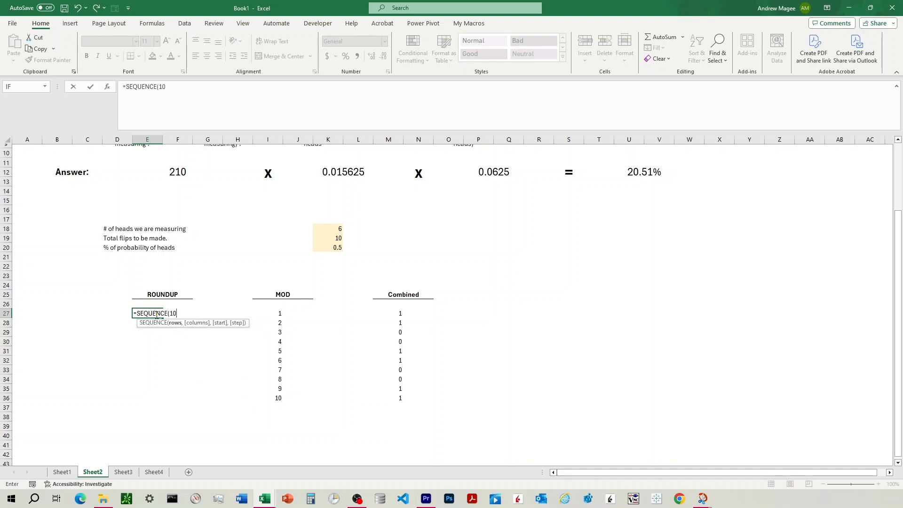
{"action": "type", "text": ",1,1)"}
{"action": "key", "text": "Return"}
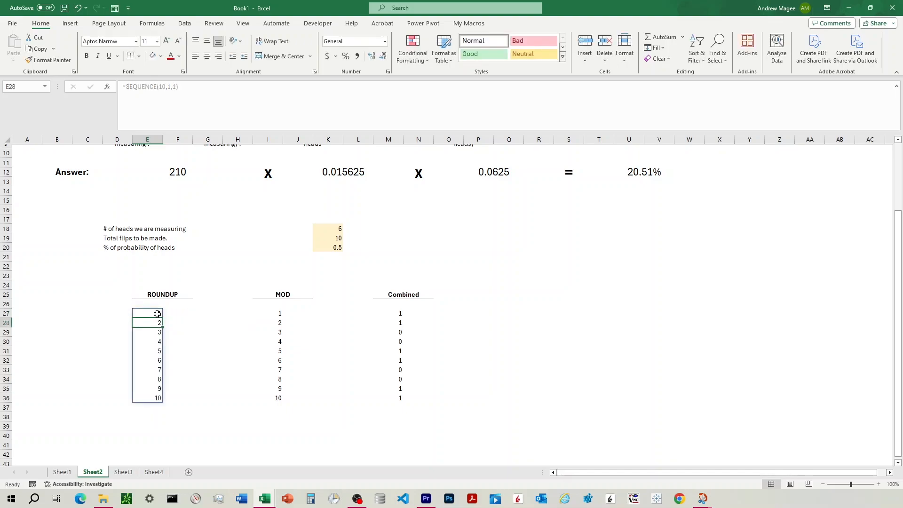
Step: Enter =SEQUENCE(10,1,1)/2 in cell F27, beside the first number of the ROUNDUP sequence
{"action": "left_click", "coordinate": [181, 314]}
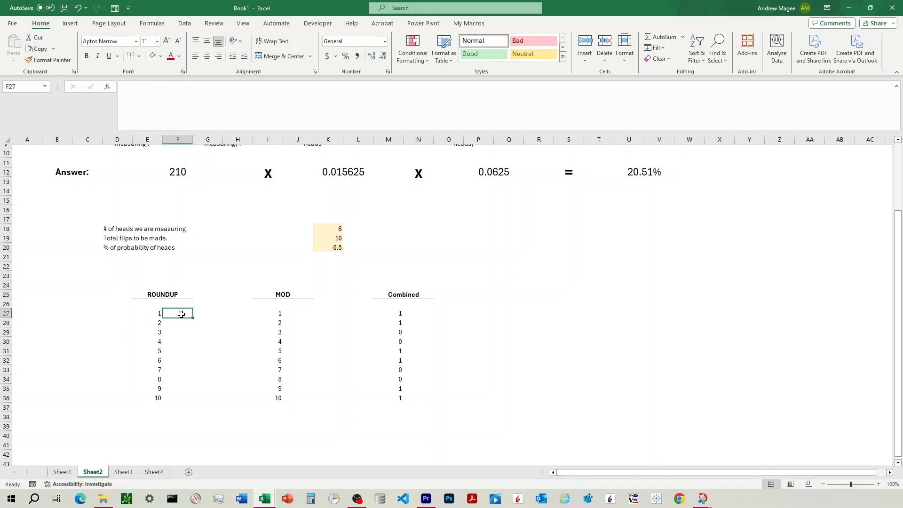
{"action": "type", "text": "=S"}
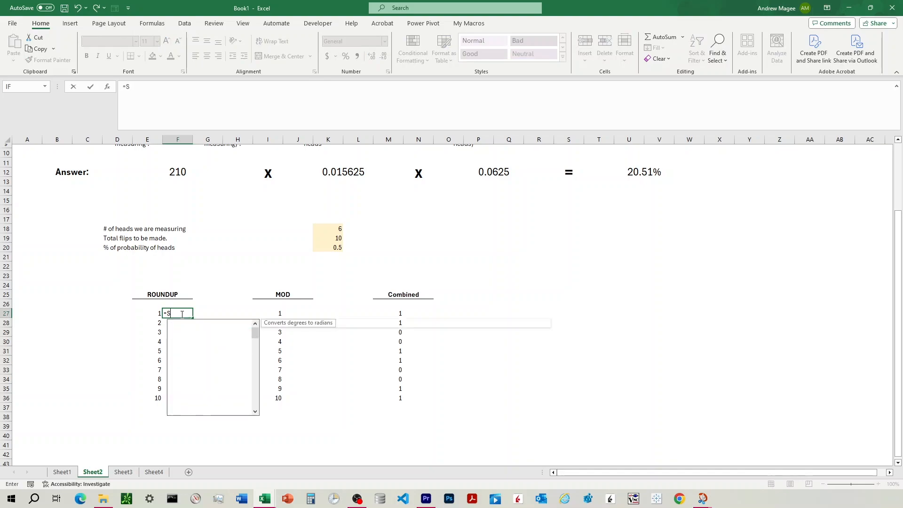
{"action": "type", "text": "EQUENCE("}
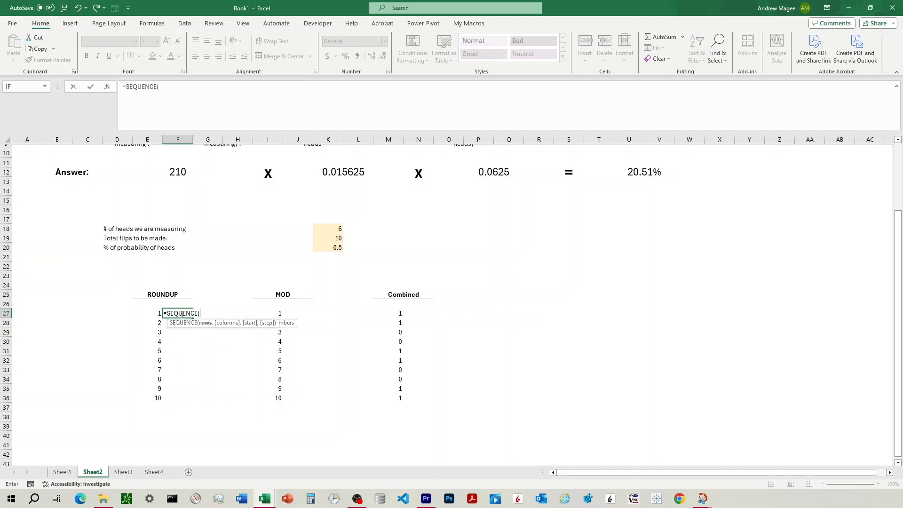
{"action": "type", "text": "10,1,1"}
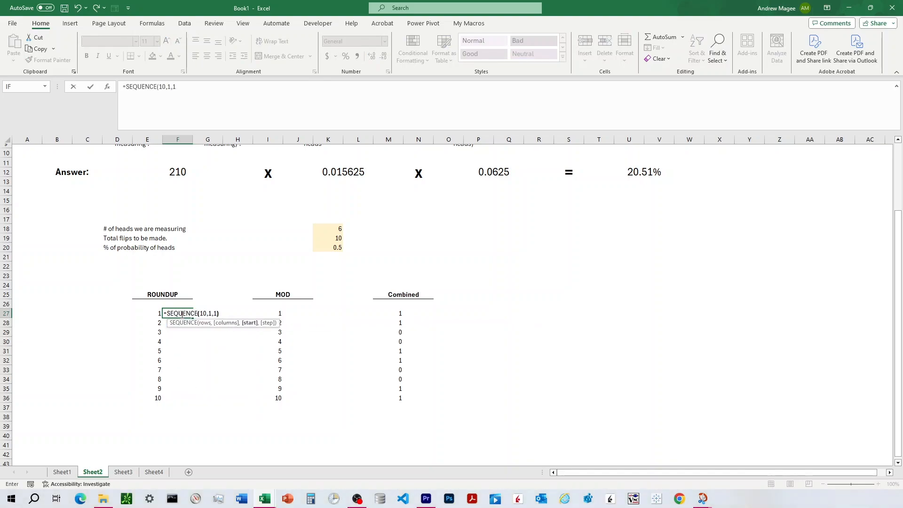
{"action": "type", "text": ")/2"}
{"action": "key", "text": "ctrl+Return"}
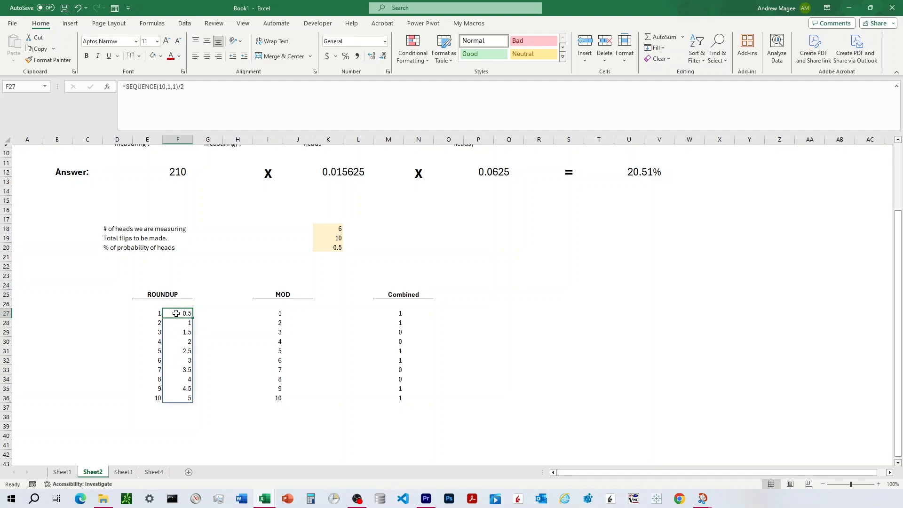
Step: Wrap the F27 formula in ROUNDUP with 0 digits, giving =ROUNDUP(SEQUENCE(10,1,1)/2,0)
{"action": "left_click", "coordinate": [124, 86]}
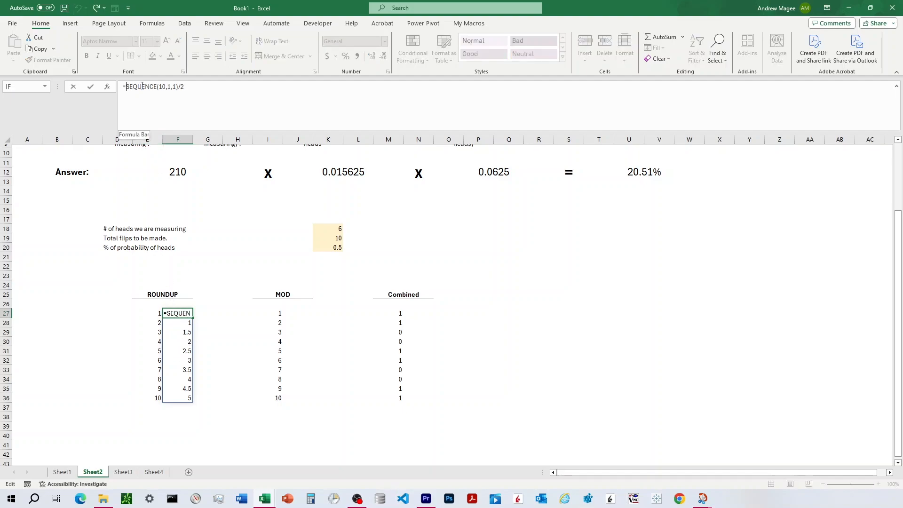
{"action": "type", "text": "ROUNDUP("}
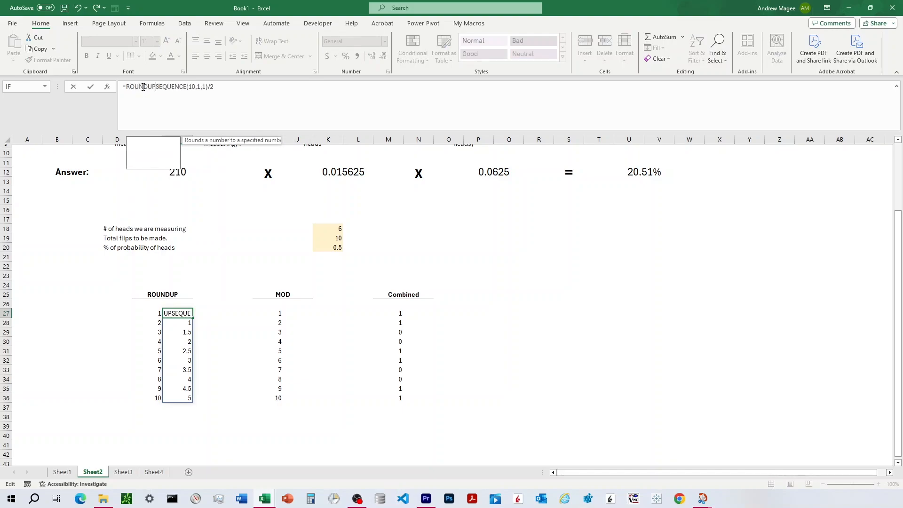
{"action": "left_click", "coordinate": [253, 88]}
{"action": "type", "text": ",0)"}
{"action": "key", "text": "Return"}
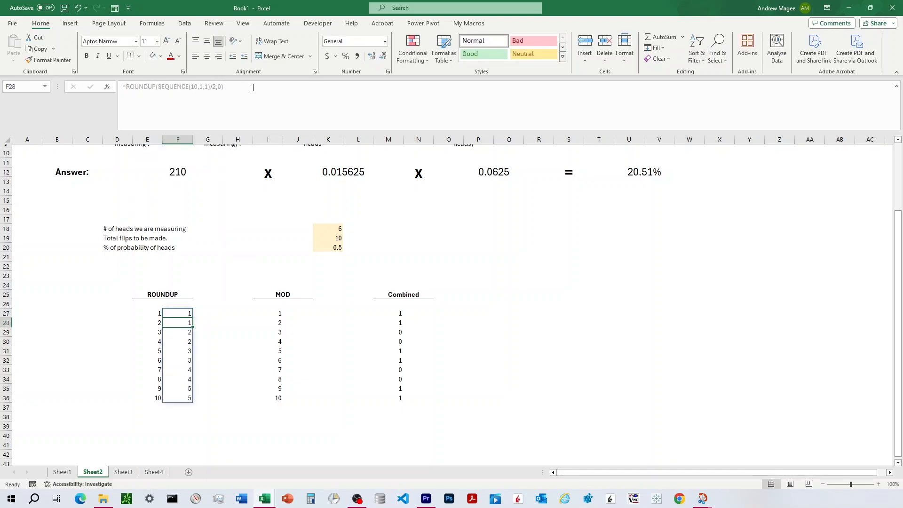
{"action": "left_click", "coordinate": [116, 303]}
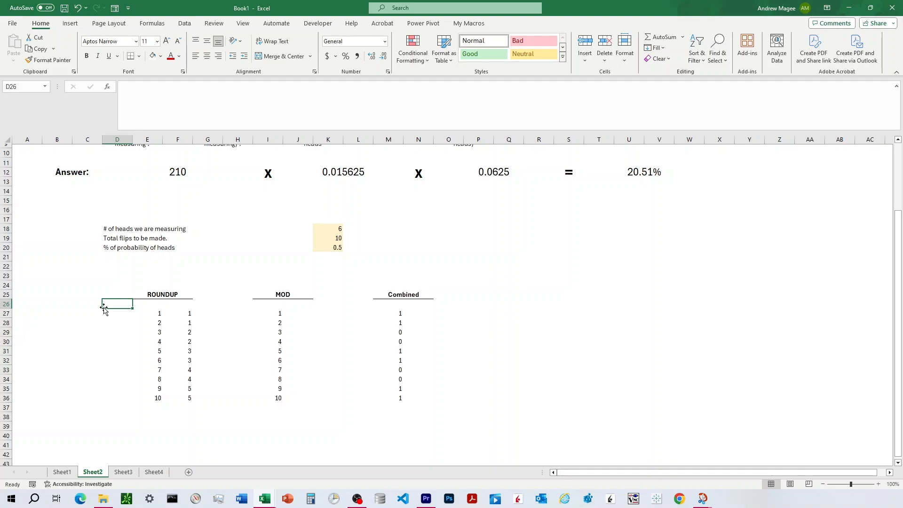
Step: Change the divisor in F27's ROUNDUP formula to 3
{"action": "left_click", "coordinate": [191, 314]}
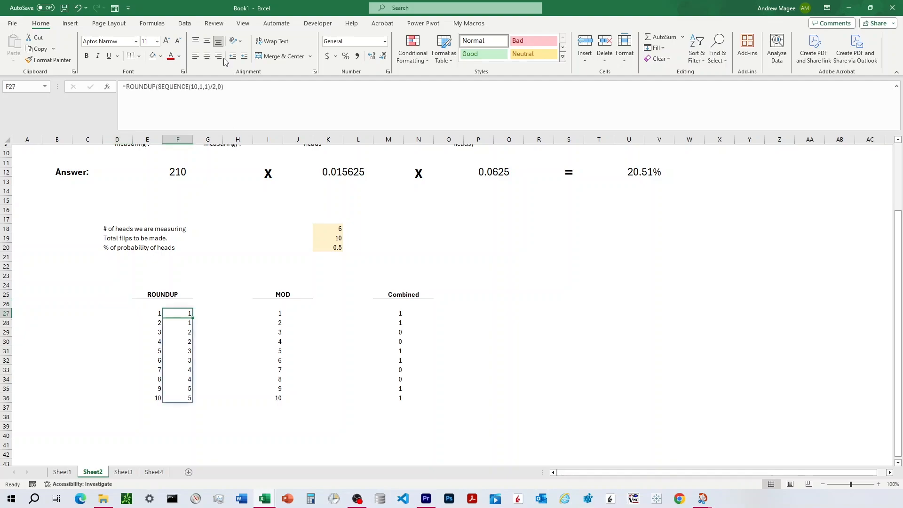
{"action": "left_click", "coordinate": [210, 89]}
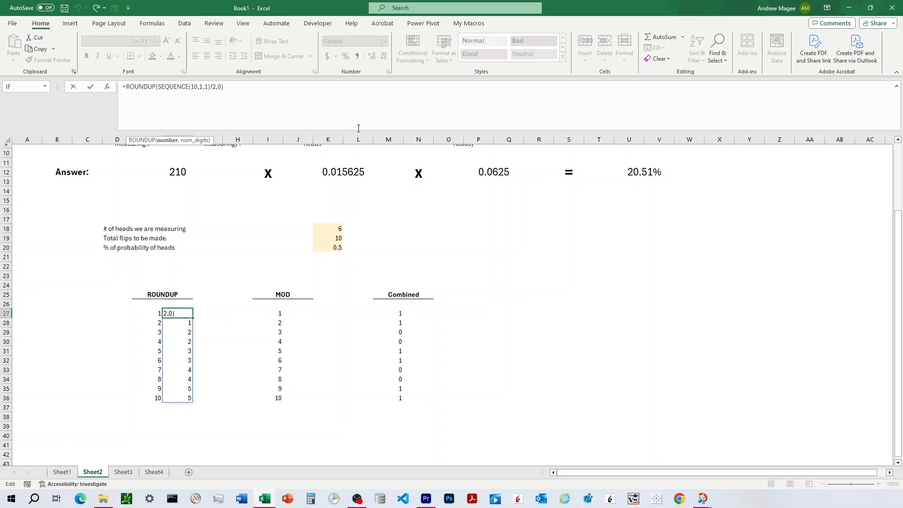
{"action": "key", "text": "Delete"}
{"action": "type", "text": "3"}
{"action": "key", "text": "Return"}
{"action": "left_click", "coordinate": [205, 293]}
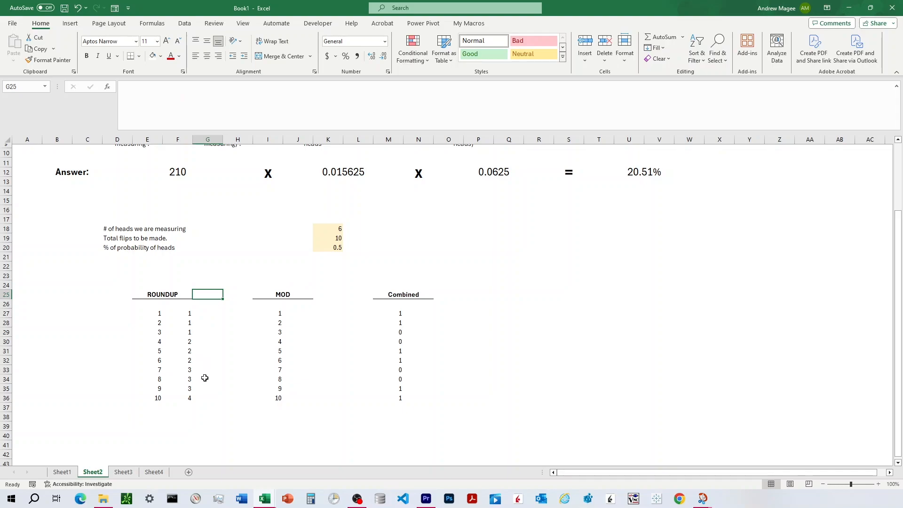
Step: Set the divisor in F27's ROUNDUP formula back to 2
{"action": "left_click", "coordinate": [186, 316]}
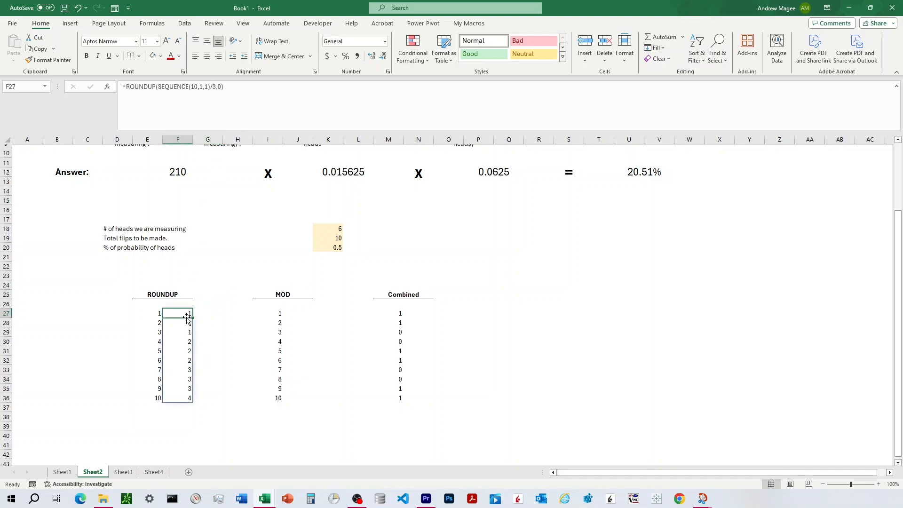
{"action": "left_click", "coordinate": [217, 89]}
{"action": "key", "text": "BackSpace"}
{"action": "type", "text": "2"}
{"action": "key", "text": "Return"}
Step: Start the formula in cell J27 under the MOD heading with =SEQUENCE(10,1,1)
{"action": "left_click", "coordinate": [298, 314]}
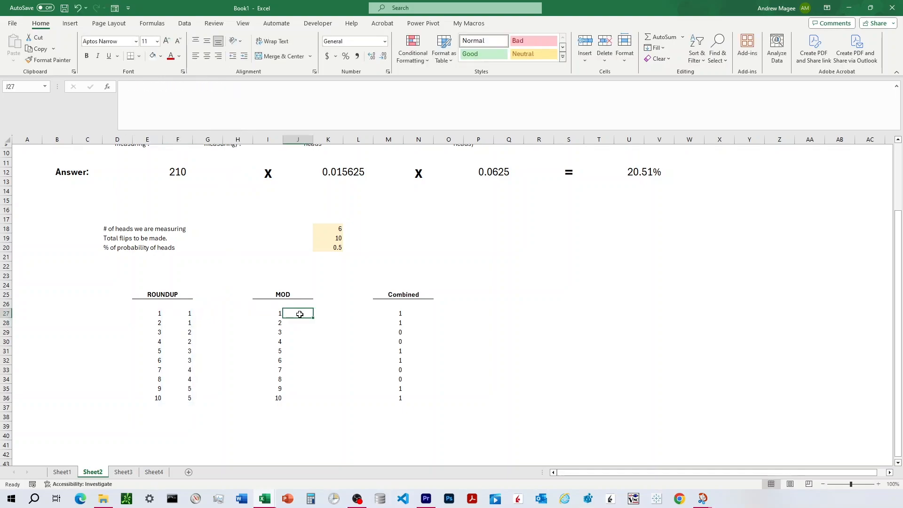
{"action": "left_click", "coordinate": [270, 313]}
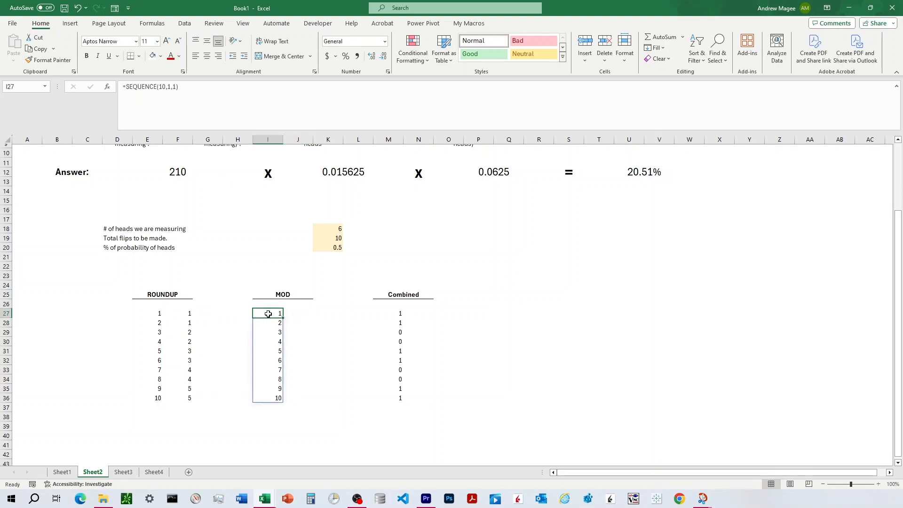
{"action": "left_click", "coordinate": [296, 315]}
{"action": "left_click", "coordinate": [180, 108]}
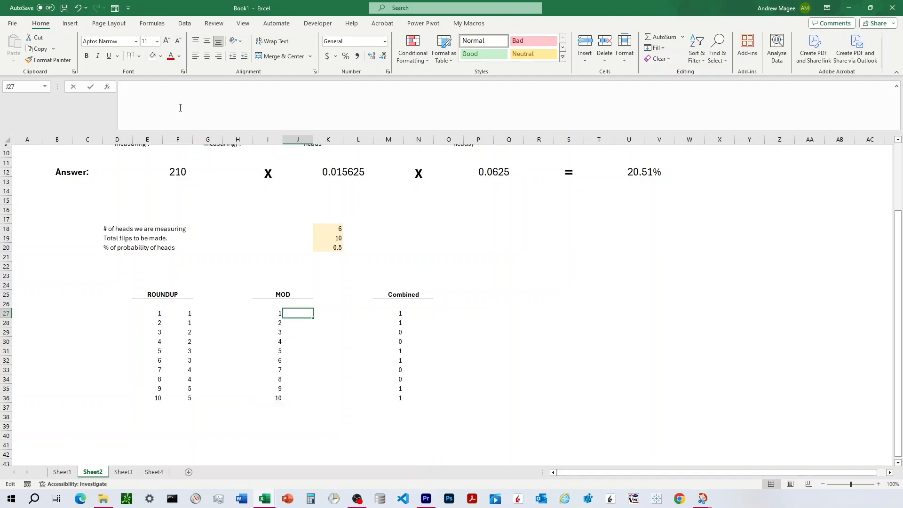
{"action": "type", "text": "=SEQUENC"}
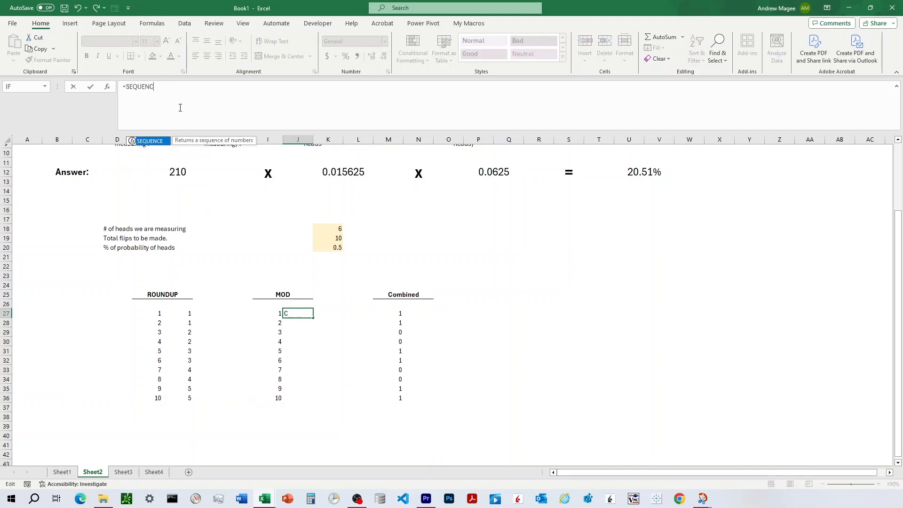
{"action": "type", "text": "E(10,1,1"}
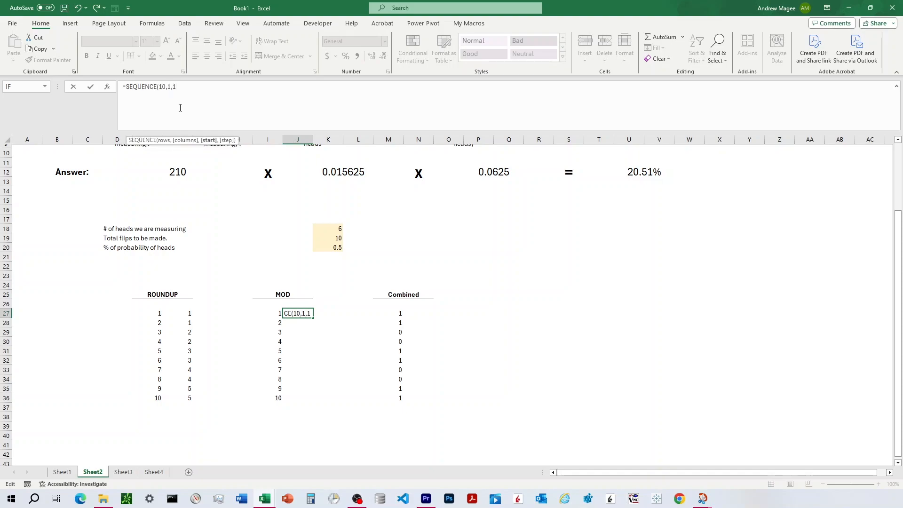
{"action": "type", "text": ")"}
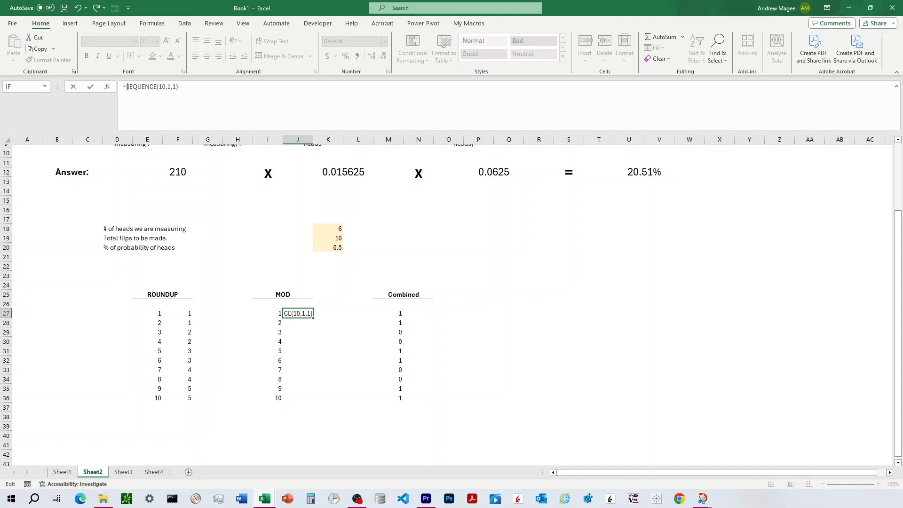
Step: Wrap the J27 sequence in MOD with a divisor of 2 and enter =MOD(SEQUENCE(10,1,1),2)
{"action": "left_click", "coordinate": [128, 87]}
{"action": "type", "text": "MOD("}
{"action": "left_click", "coordinate": [224, 97]}
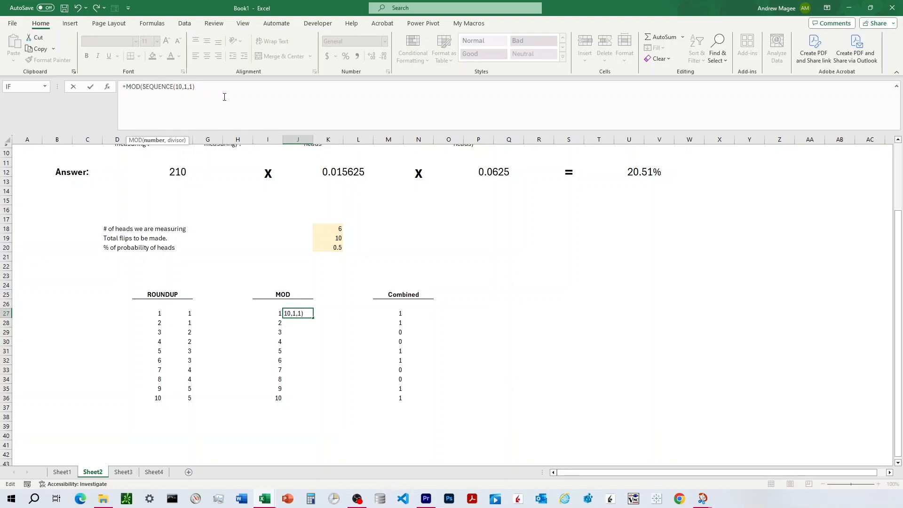
{"action": "type", "text": ",2"}
{"action": "type", "text": ")"}
{"action": "key", "text": "Return"}
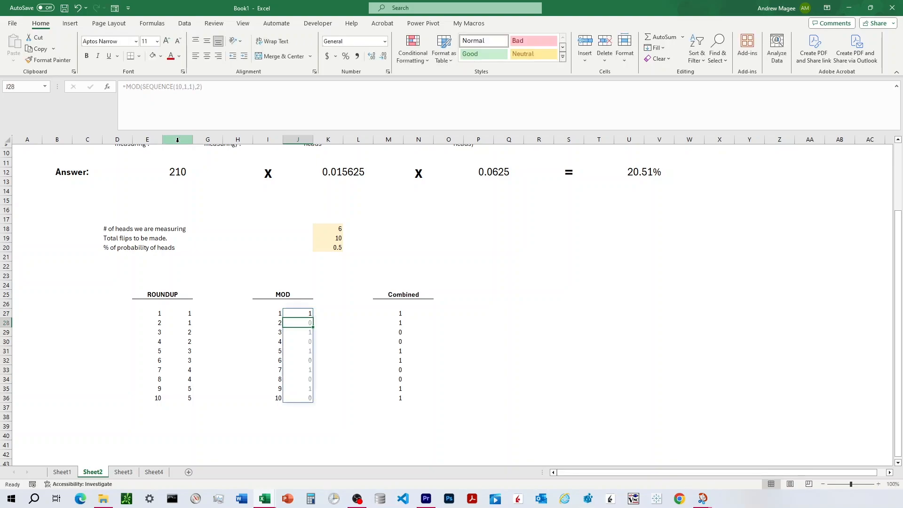
Step: Compare the sequence numbers with their MOD results in the first two rows, I27:J28
{"action": "left_click", "coordinate": [278, 316]}
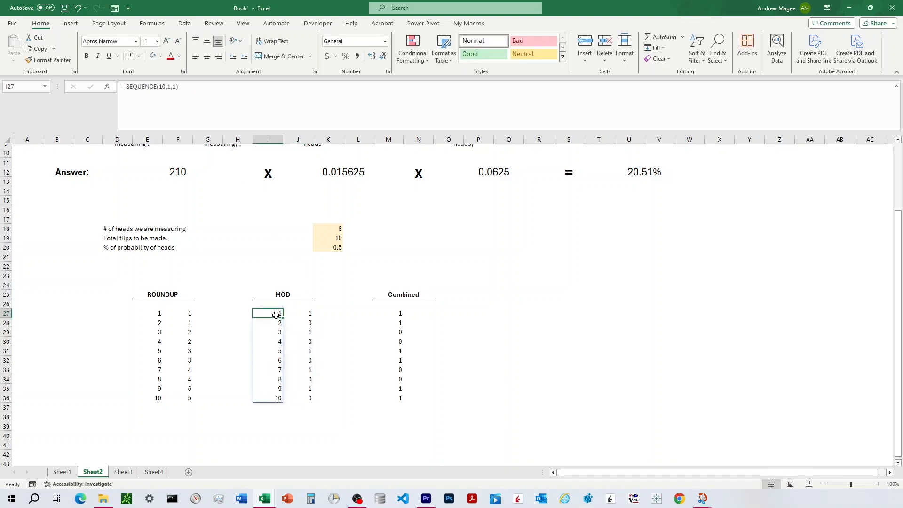
{"action": "left_click", "coordinate": [301, 313]}
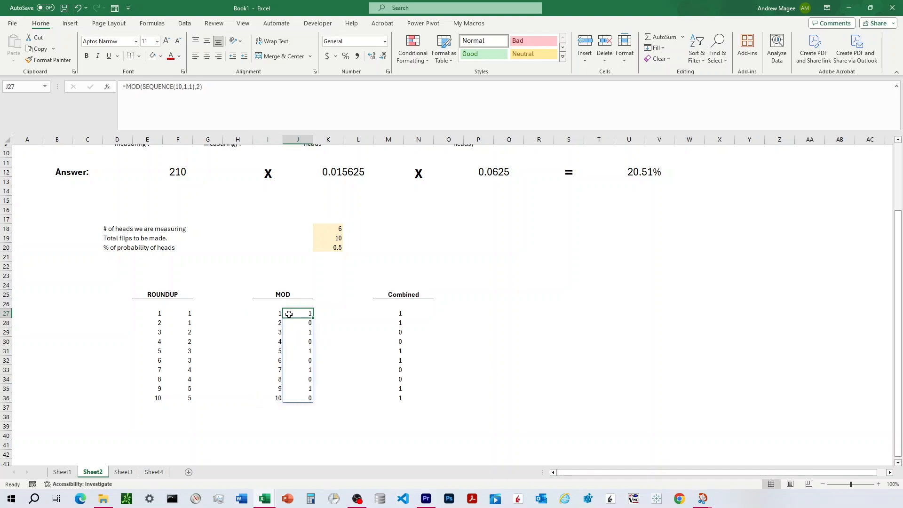
{"action": "left_click", "coordinate": [276, 321]}
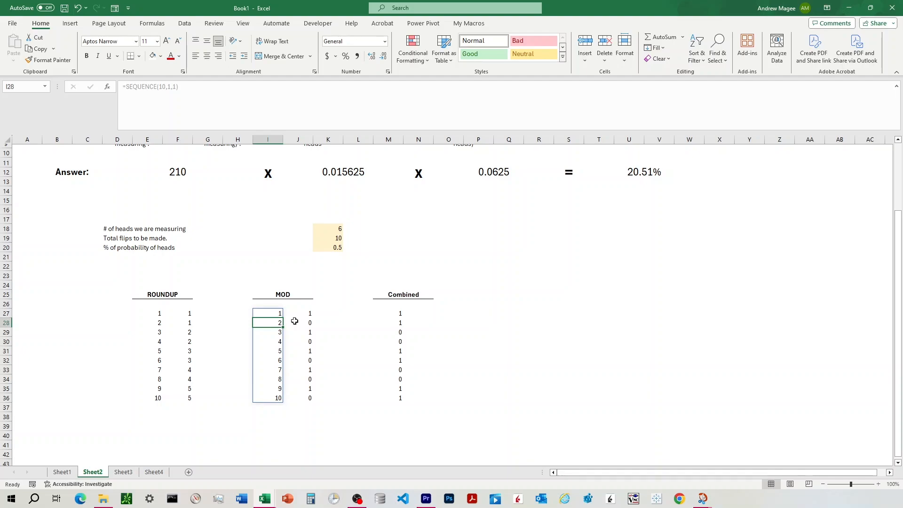
{"action": "left_click", "coordinate": [295, 321]}
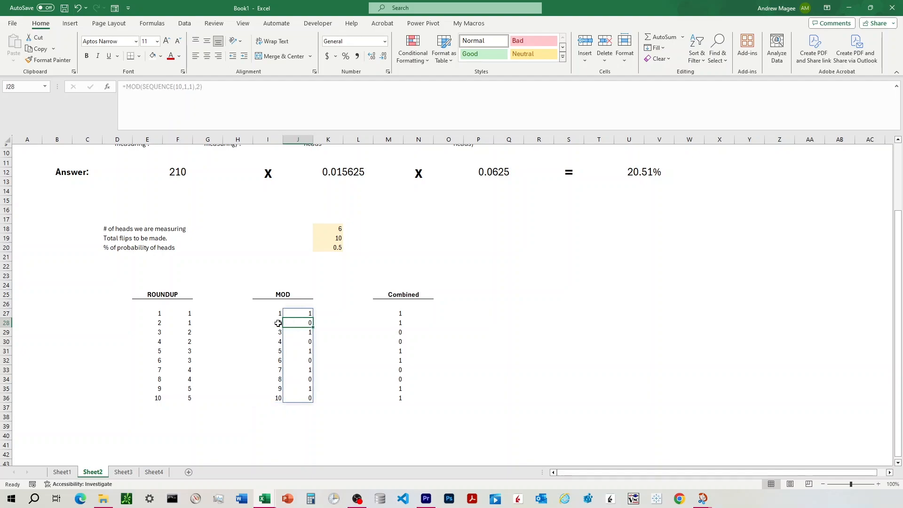
Step: Examine the MOD results in J27:J36 alongside the formula in M27 under the Combined heading
{"action": "left_click", "coordinate": [303, 313]}
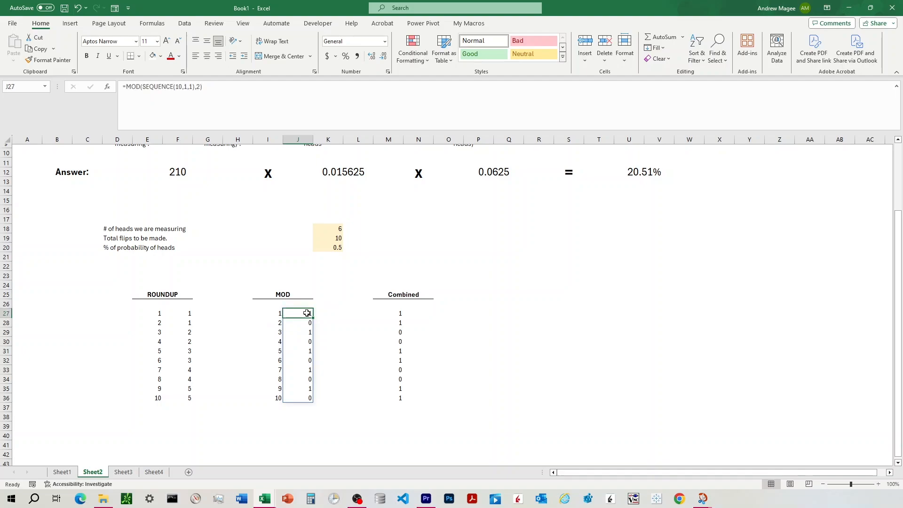
{"action": "left_click", "coordinate": [399, 314]}
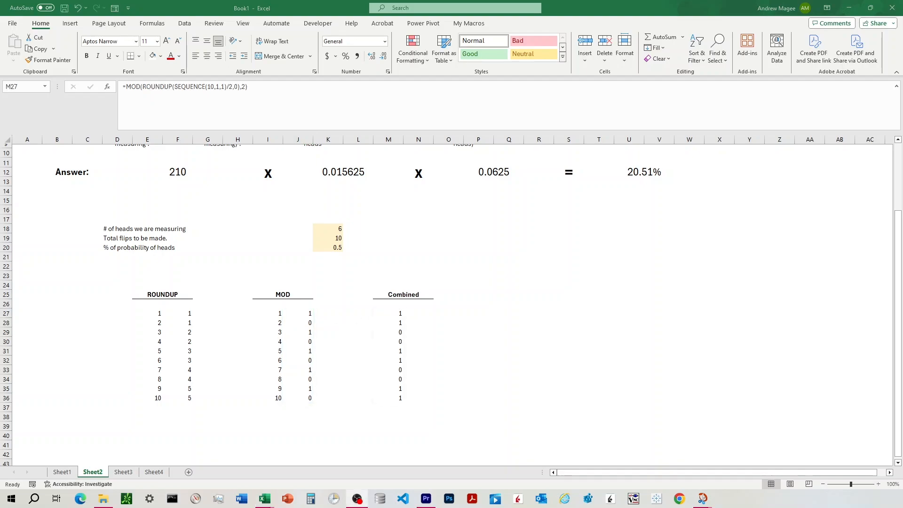
{"action": "left_click", "coordinate": [316, 316]}
{"action": "left_click_drag", "start_coordinate": [310, 313], "coordinate": [311, 398]}
{"action": "left_click", "coordinate": [308, 315]}
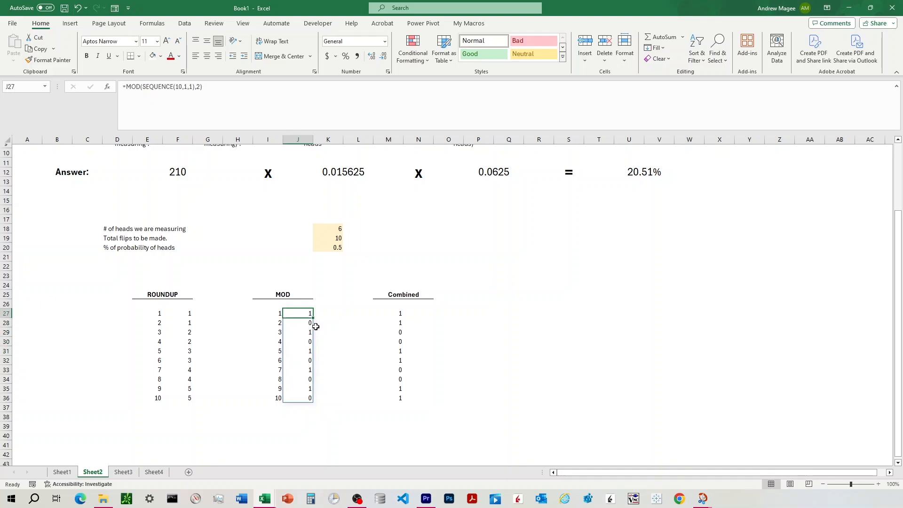
{"action": "left_click", "coordinate": [338, 324]}
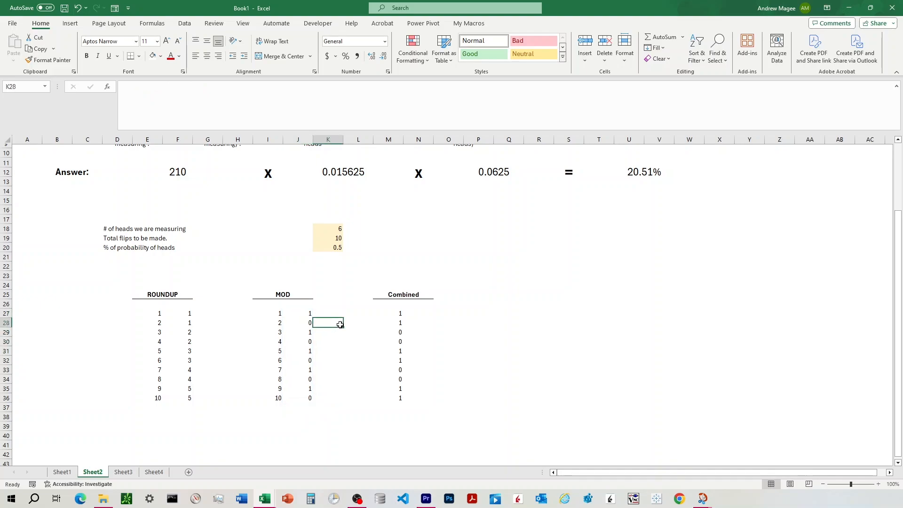
{"action": "left_click", "coordinate": [311, 314]}
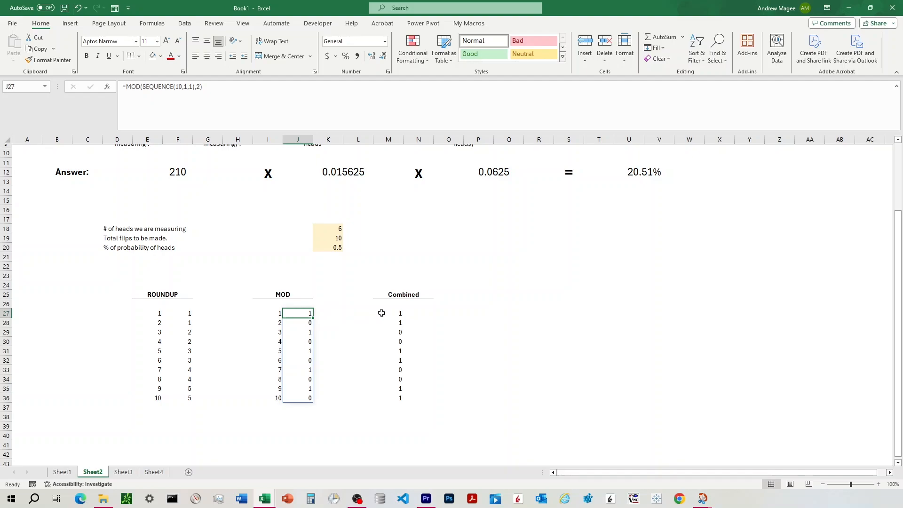
{"action": "left_click", "coordinate": [420, 310]}
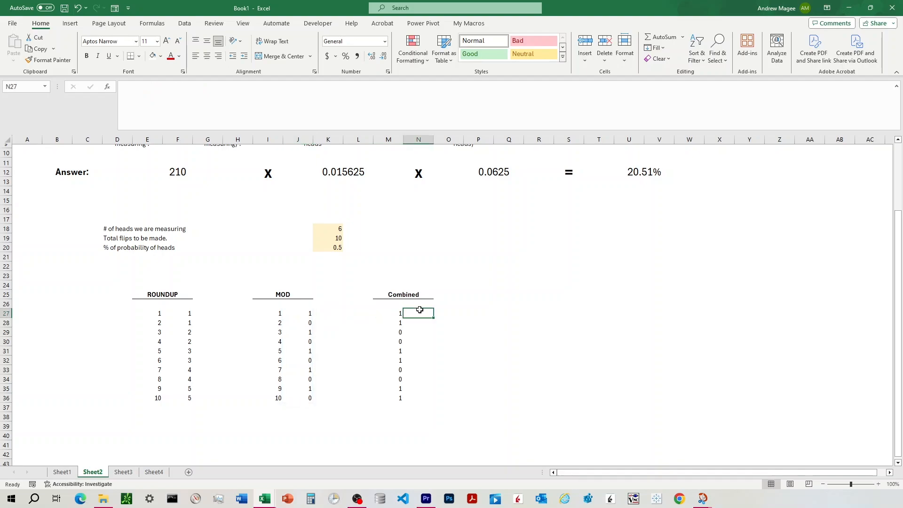
{"action": "left_click", "coordinate": [301, 314]}
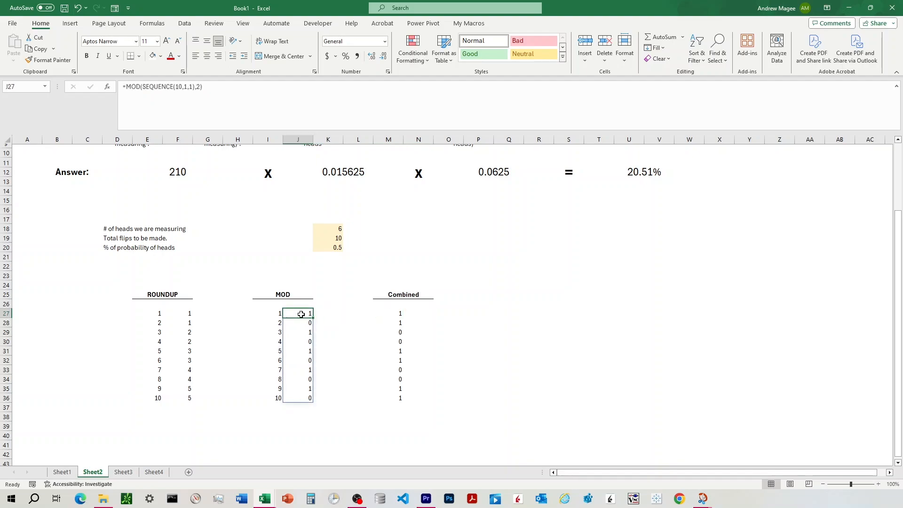
Step: Copy the formula =ROUNDUP(SEQUENCE(10,1,1)/2,0) from F27 into N27 under the Combined heading
{"action": "left_click", "coordinate": [179, 315]}
{"action": "left_click_drag", "start_coordinate": [224, 87], "coordinate": [90, 91]}
{"action": "key", "text": "ctrl+c"}
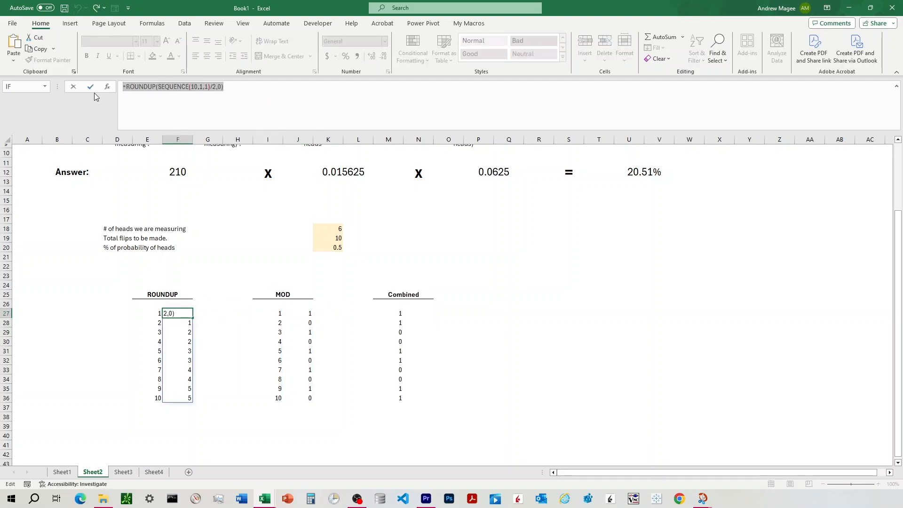
{"action": "key", "text": "Escape"}
{"action": "left_click", "coordinate": [428, 314]}
{"action": "left_click", "coordinate": [190, 107]}
{"action": "key", "text": "ctrl+v"}
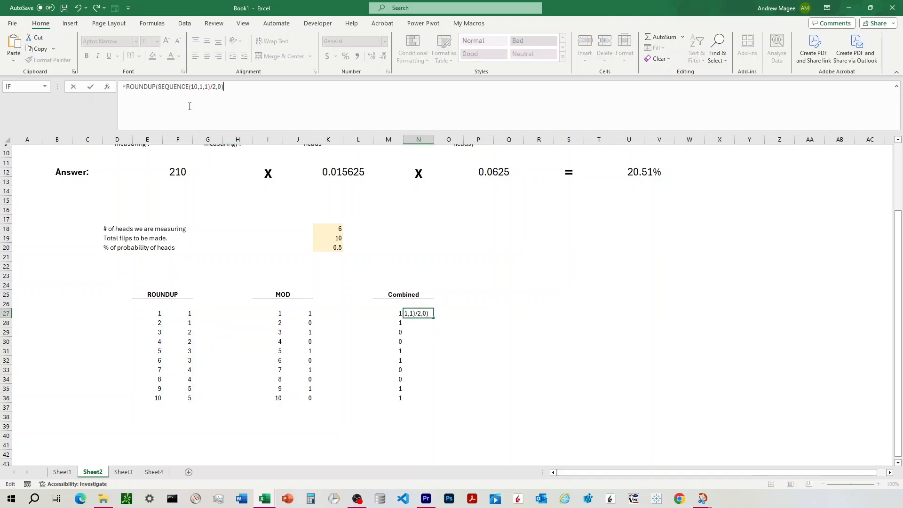
{"action": "key", "text": "Return"}
Step: Wrap N27's ROUNDUP formula in MOD with a divisor of 2, giving =MOD(ROUNDUP(SEQUENCE(10,1,1)/2,0),2)
{"action": "left_click", "coordinate": [415, 310]}
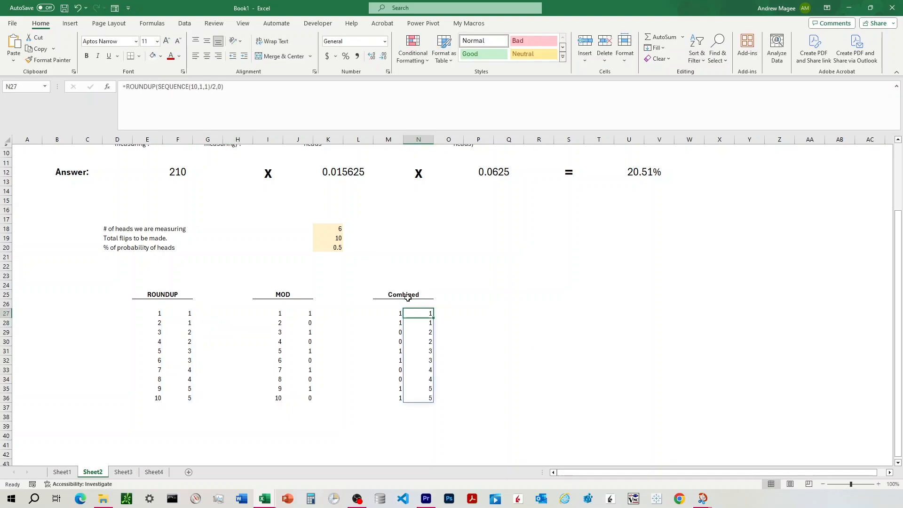
{"action": "left_click", "coordinate": [155, 88]}
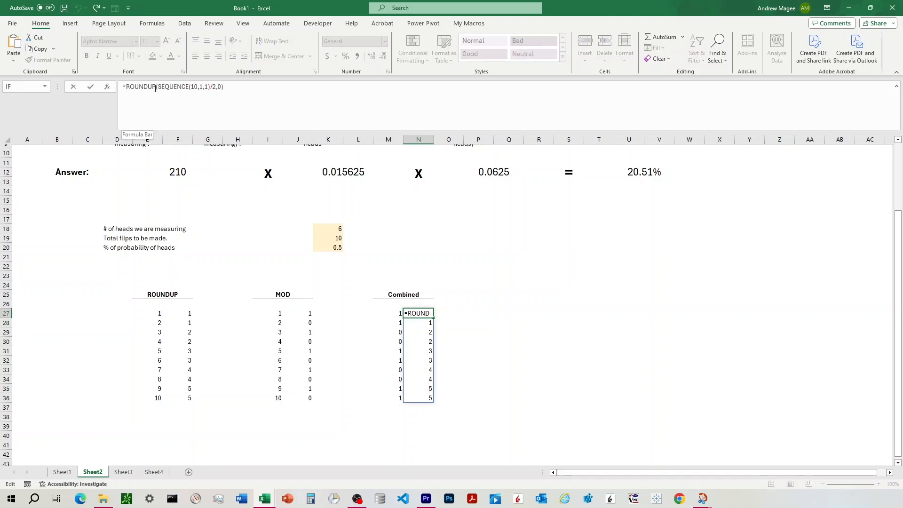
{"action": "type", "text": "MOD("}
{"action": "left_click", "coordinate": [254, 99]}
{"action": "type", "text": ",2)"}
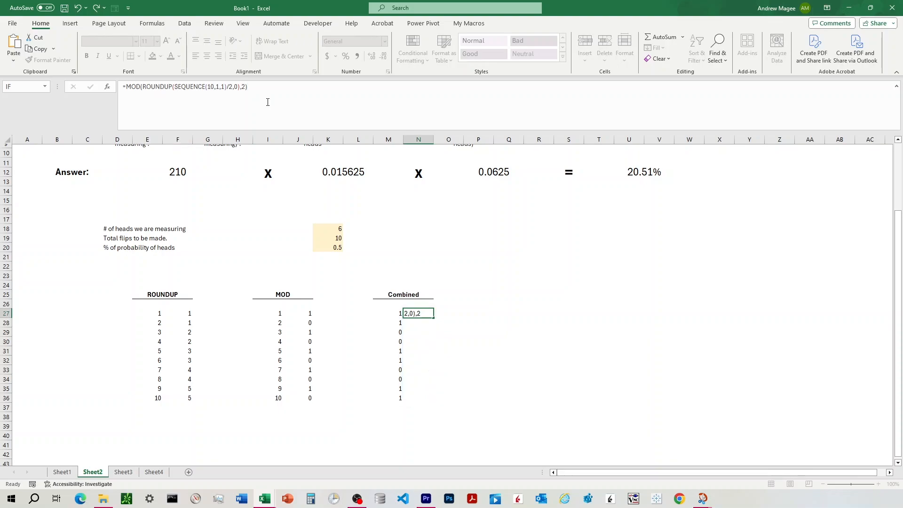
{"action": "key", "text": "Return"}
{"action": "left_click", "coordinate": [447, 340]}
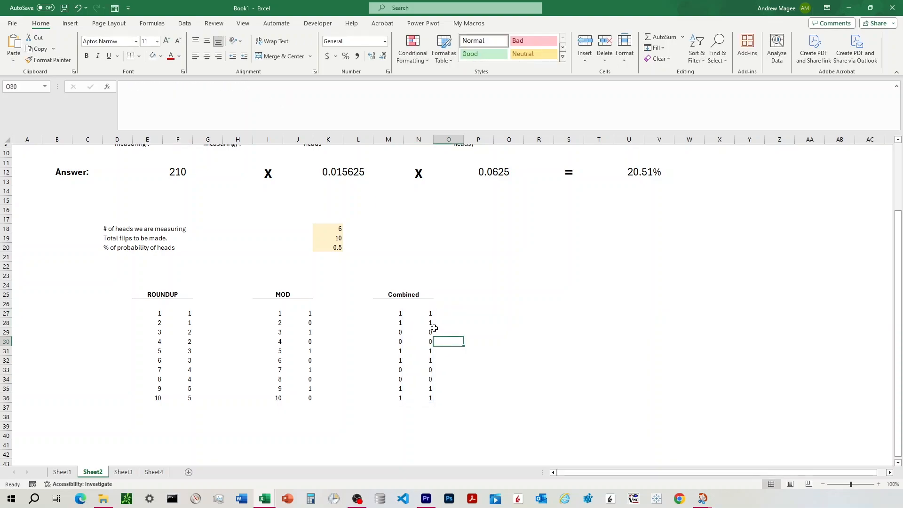
Step: Compare the combined results starting in N27 with the plain MOD results in J27:J36
{"action": "left_click", "coordinate": [426, 316]}
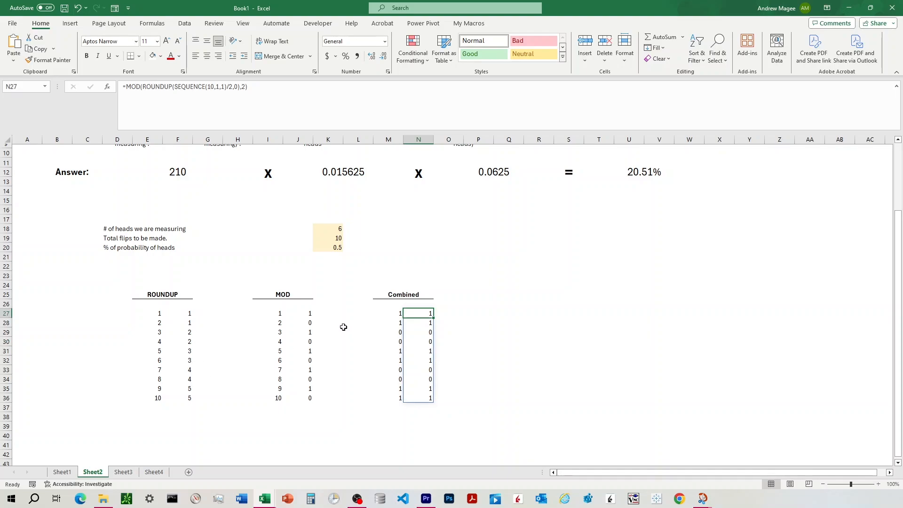
{"action": "left_click_drag", "start_coordinate": [309, 313], "coordinate": [307, 384]}
{"action": "left_click_drag", "start_coordinate": [307, 408], "coordinate": [309, 398]}
Step: Set the divisor inside N27's ROUNDUP to 3, making the formula =MOD(ROUNDUP(SEQUENCE(10,1,1)/3,0),2)
{"action": "left_click", "coordinate": [428, 313]}
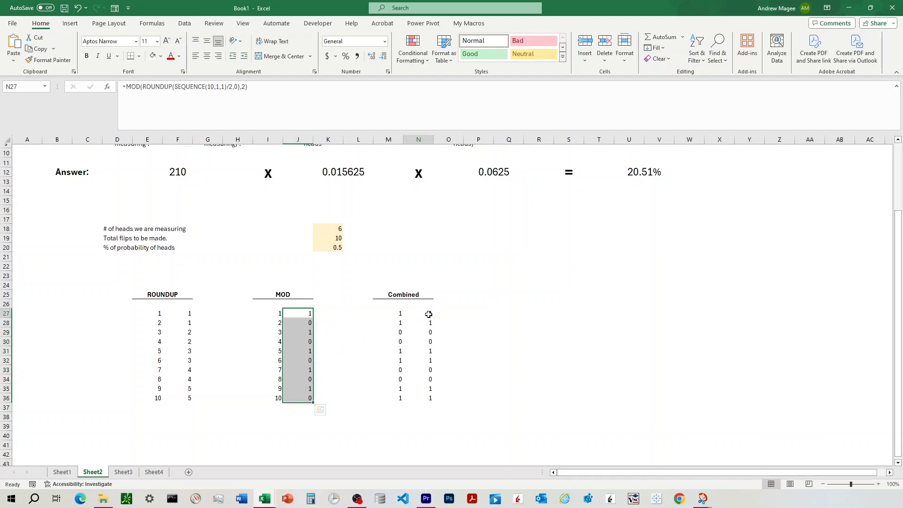
{"action": "left_click", "coordinate": [234, 87]}
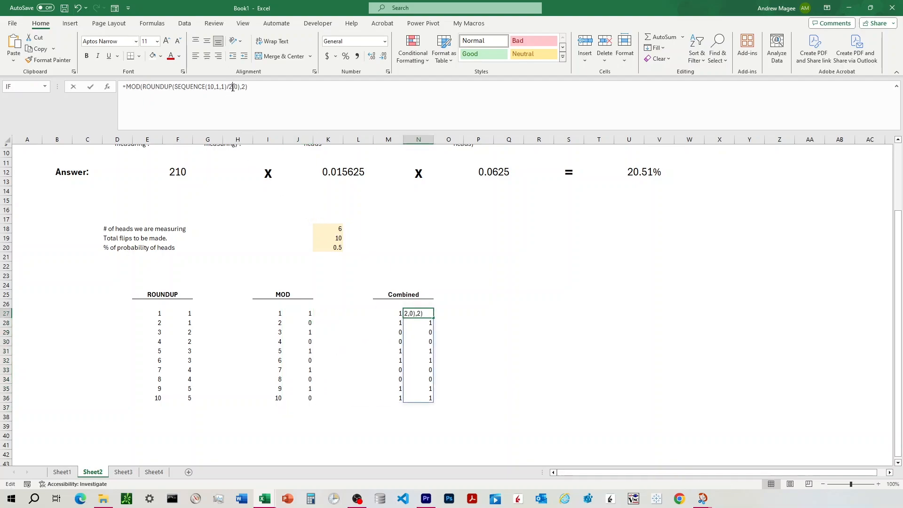
{"action": "key", "text": "BackSpace"}
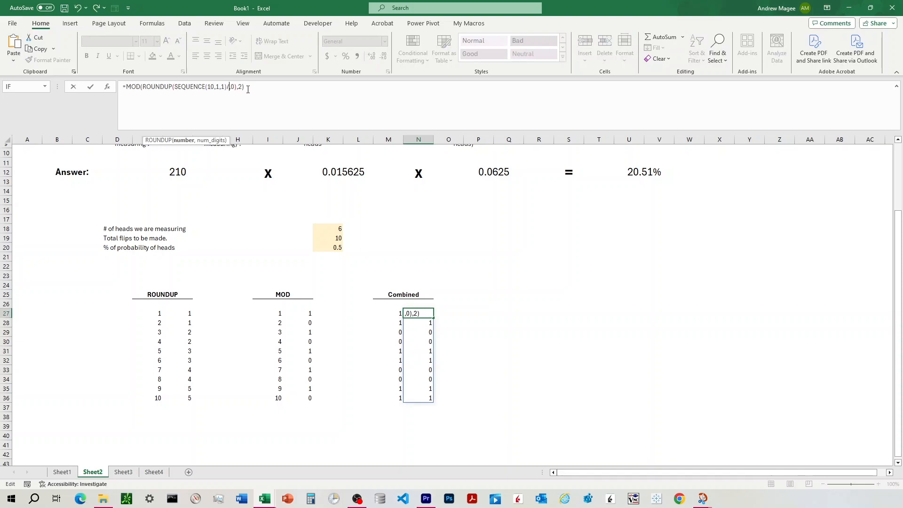
{"action": "type", "text": "3"}
{"action": "key", "text": "Return"}
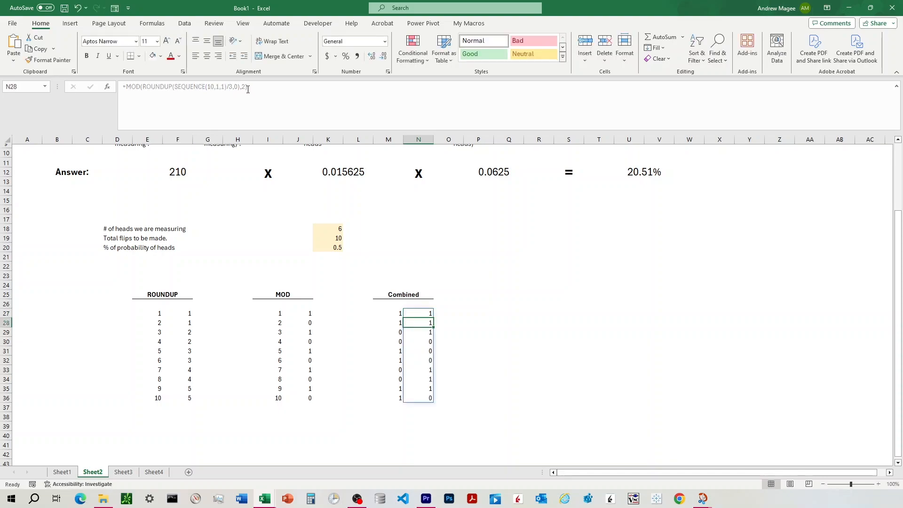
{"action": "left_click", "coordinate": [539, 323]}
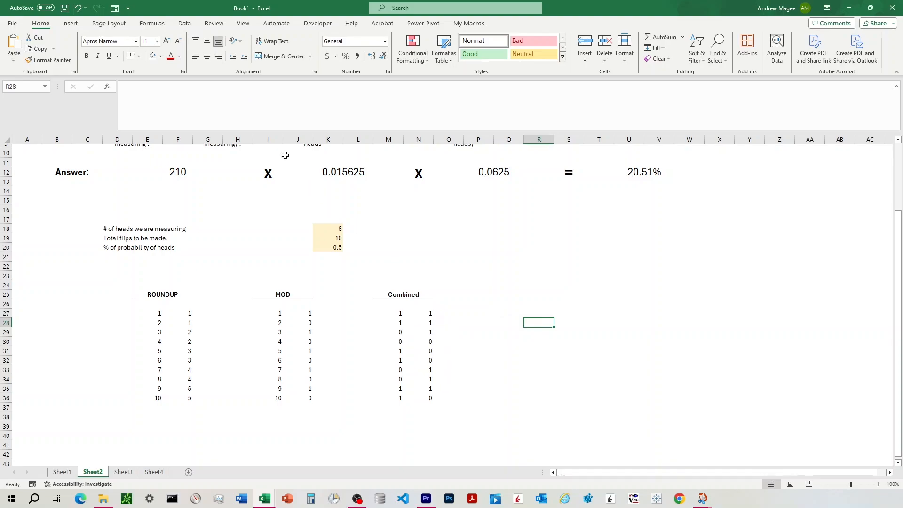
Step: Review the full combined MOD and ROUNDUP formula in N27 without changing it
{"action": "left_click", "coordinate": [426, 314]}
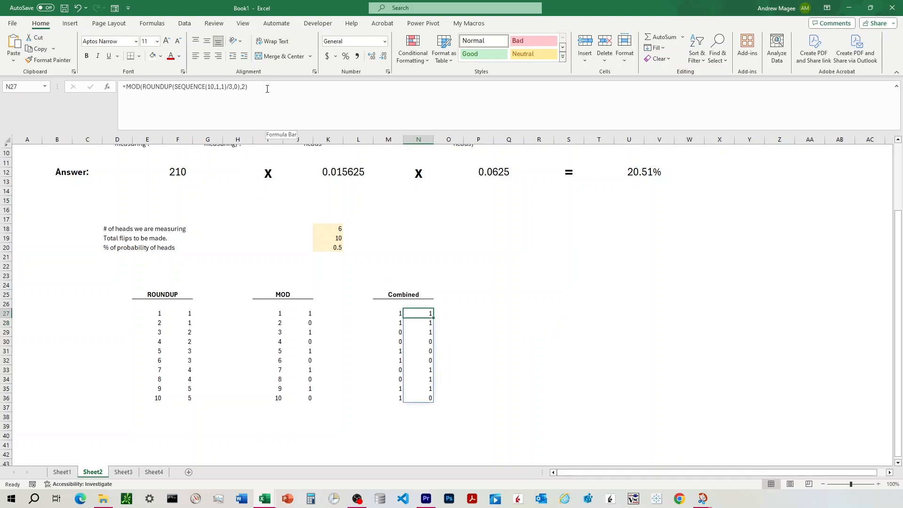
{"action": "left_click_drag", "start_coordinate": [266, 87], "coordinate": [119, 90]}
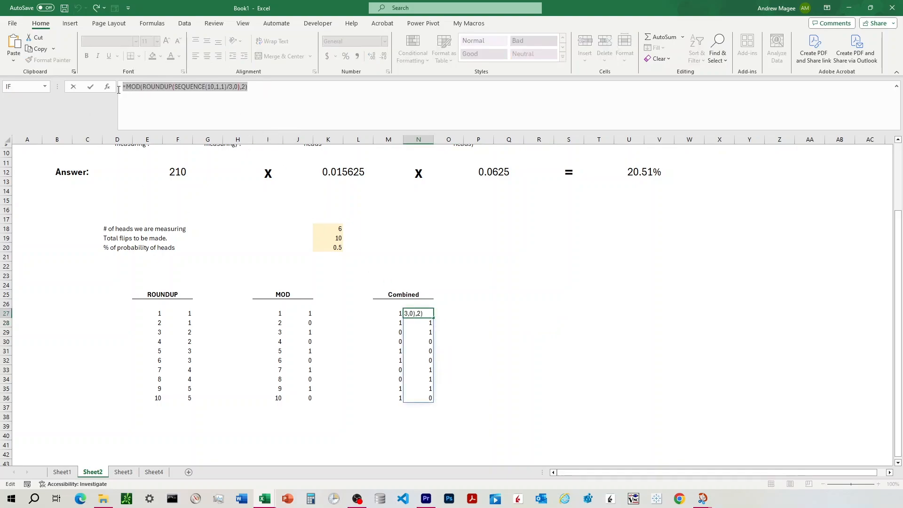
{"action": "key", "text": "Return"}
{"action": "left_click", "coordinate": [285, 248]}
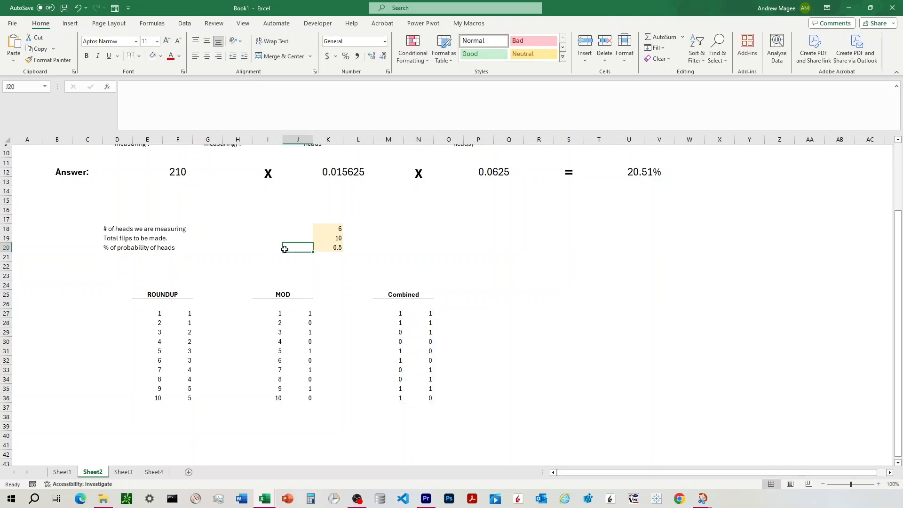
Step: Examine the one-, two- and three-flip outcome tables on Sheet3 and their equivalent powers of 2
{"action": "key", "text": "ctrl+Page_Down"}
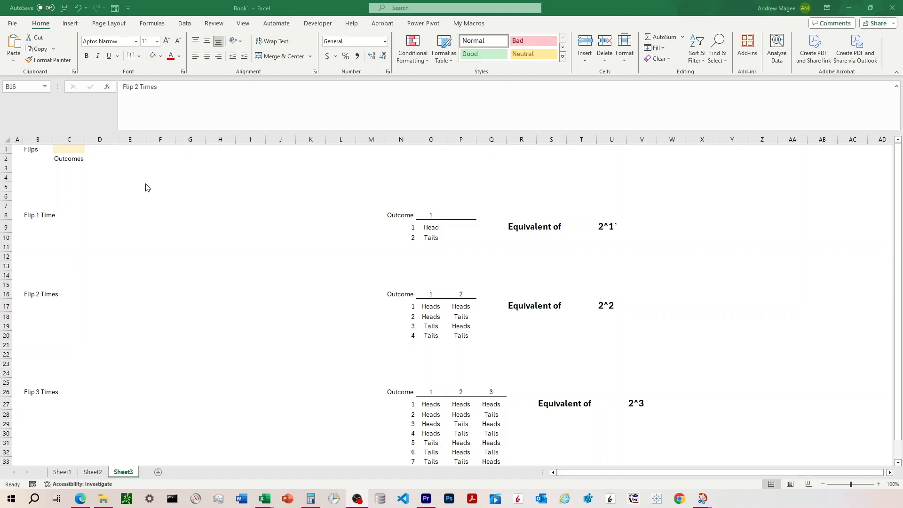
{"action": "left_click", "coordinate": [87, 204]}
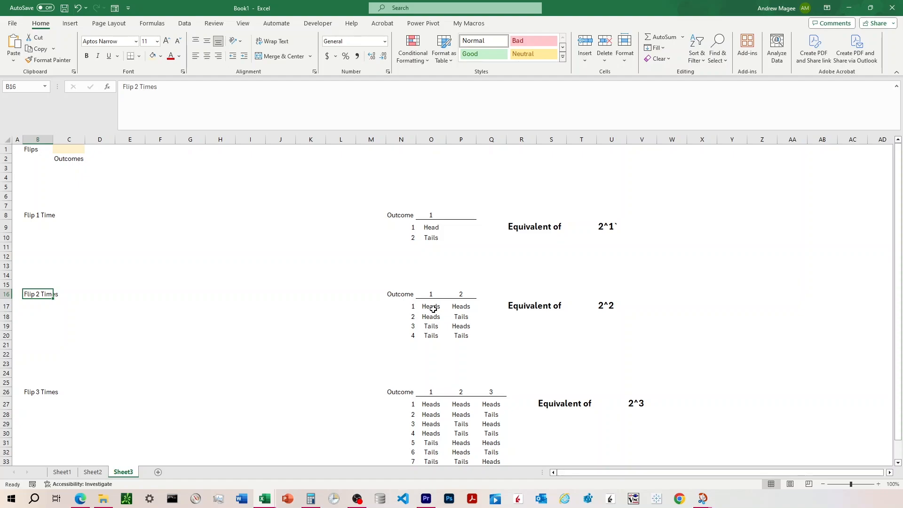
{"action": "scroll", "coordinate": [433, 309], "scroll_direction": "down", "scroll_amount": 2}
{"action": "scroll", "coordinate": [435, 307], "scroll_direction": "down", "scroll_amount": 1}
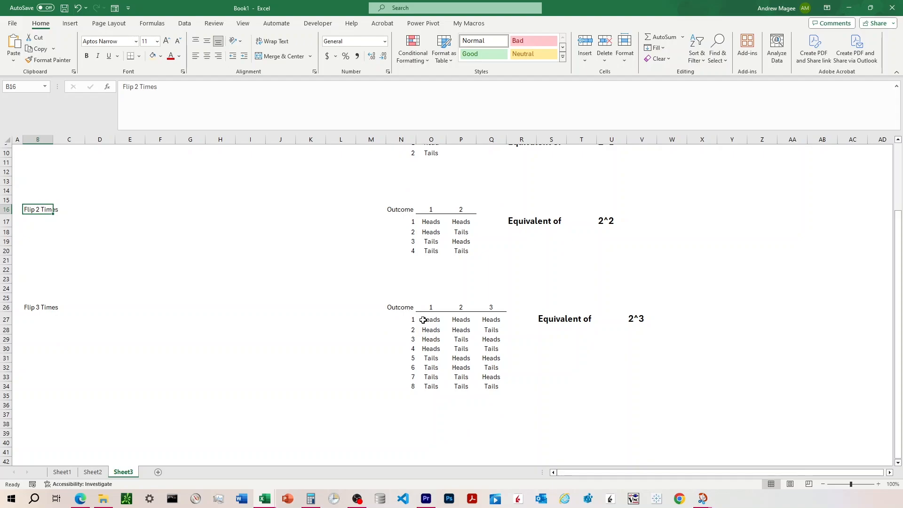
{"action": "scroll", "coordinate": [542, 359], "scroll_direction": "up", "scroll_amount": 3}
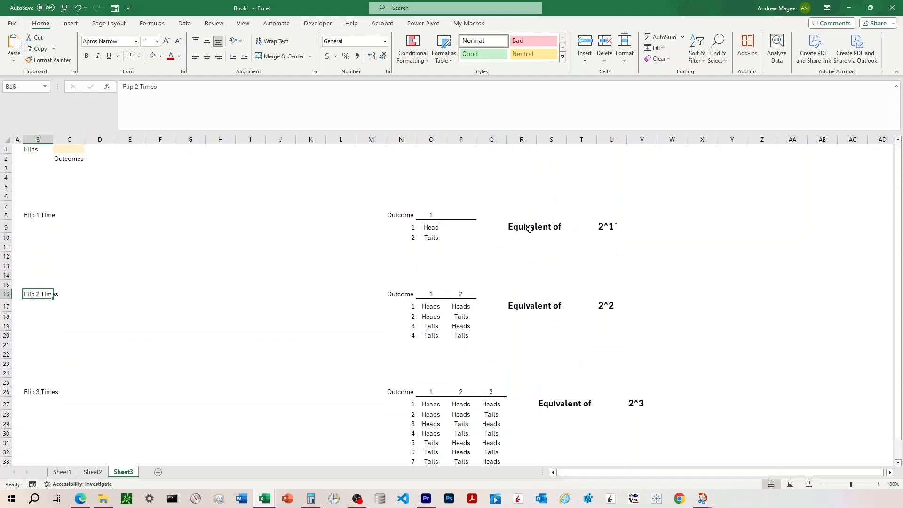
{"action": "left_click", "coordinate": [529, 229]}
{"action": "left_click", "coordinate": [614, 229]}
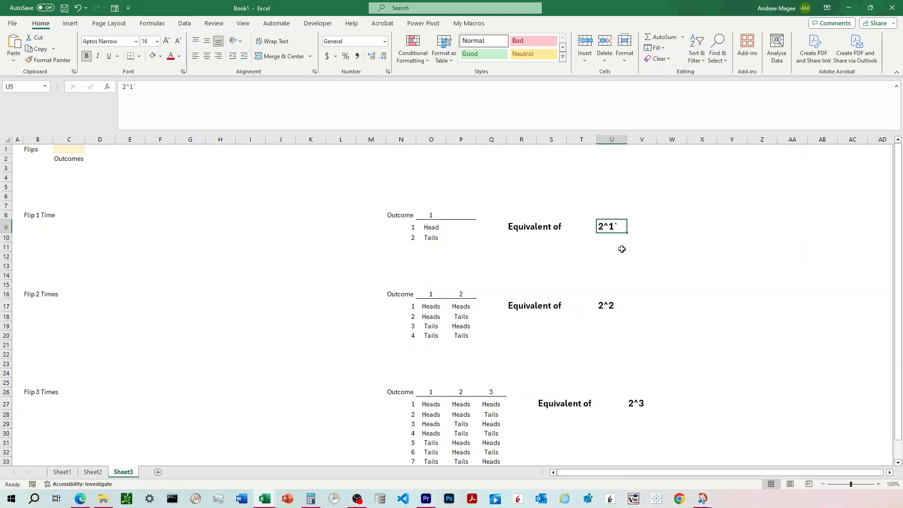
{"action": "scroll", "coordinate": [621, 252], "scroll_direction": "down", "scroll_amount": 1}
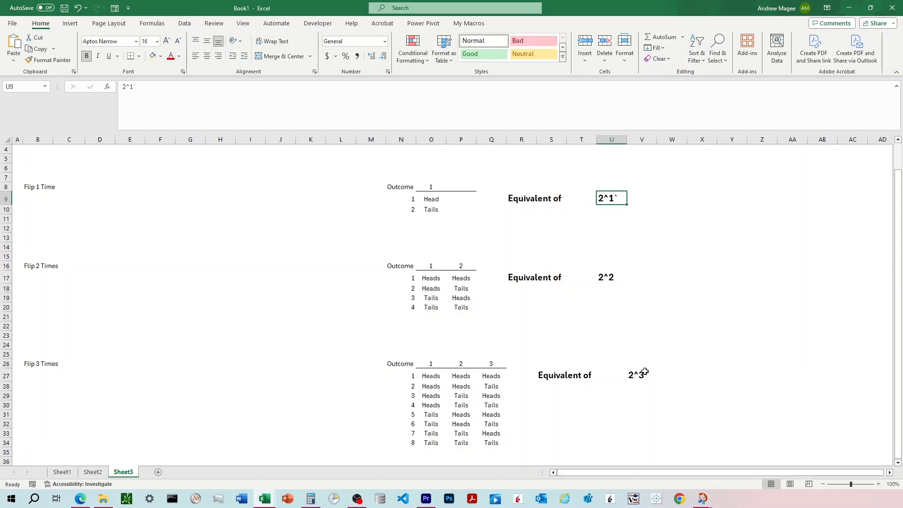
{"action": "scroll", "coordinate": [645, 371], "scroll_direction": "down", "scroll_amount": 1}
{"action": "scroll", "coordinate": [645, 371], "scroll_direction": "up", "scroll_amount": 2}
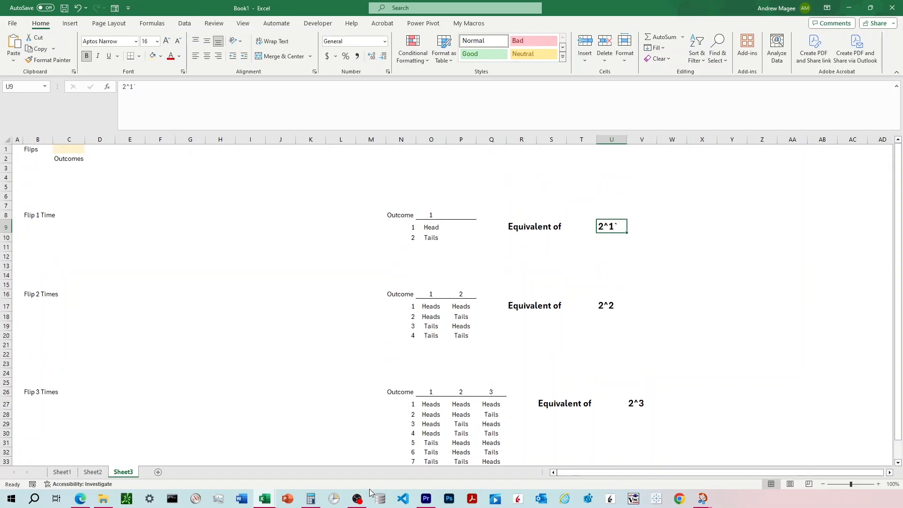
Step: Switch to Calculator and compute 2 ^ 10 for the number of outcomes of ten flips
{"action": "left_click", "coordinate": [313, 498]}
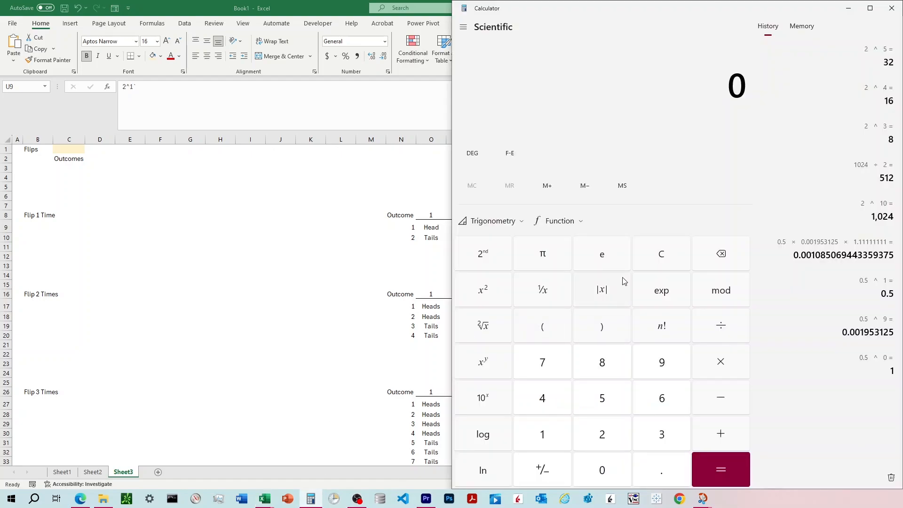
{"action": "type", "text": "2 ^ "}
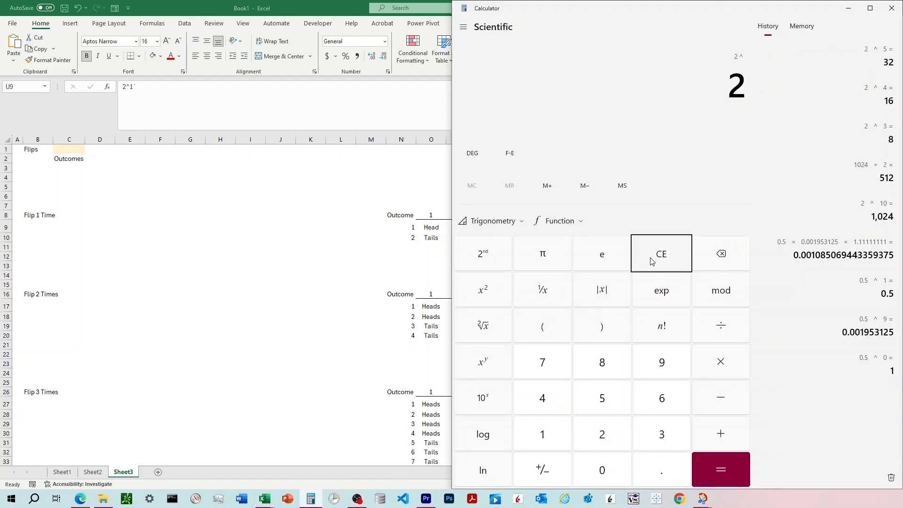
{"action": "type", "text": "10"}
{"action": "key", "text": "Return"}
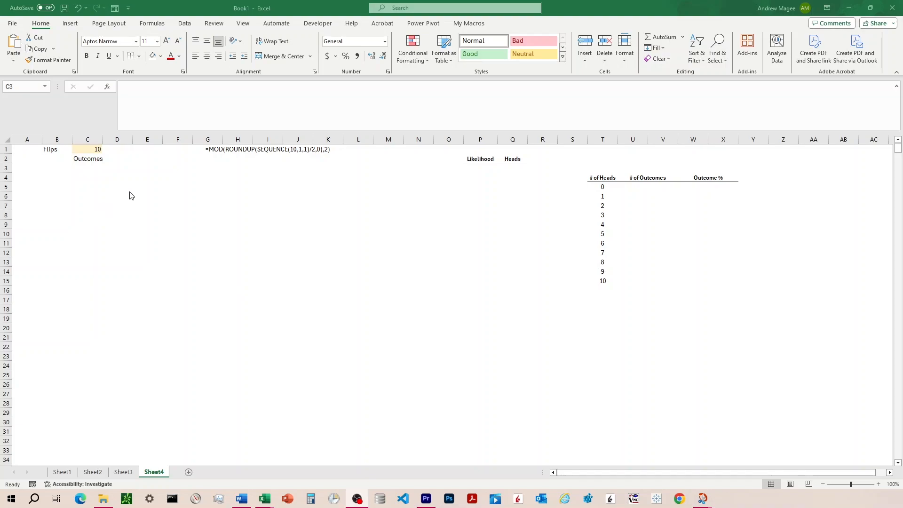
Step: Review Sheet4's reference formula in row 1, the Flips value in C1 and the Outcomes heading in C2
{"action": "left_click", "coordinate": [244, 149]}
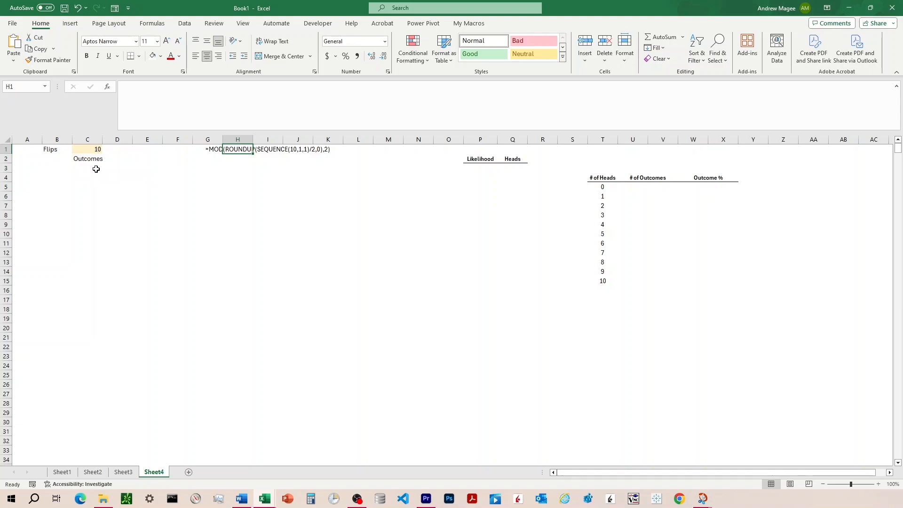
{"action": "left_click_drag", "start_coordinate": [50, 149], "coordinate": [91, 150]}
{"action": "left_click", "coordinate": [91, 150]}
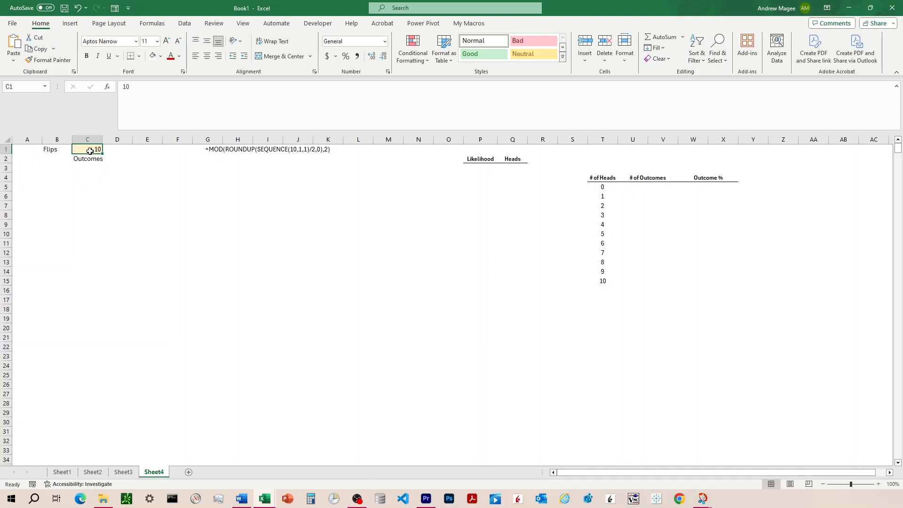
{"action": "left_click", "coordinate": [85, 161]}
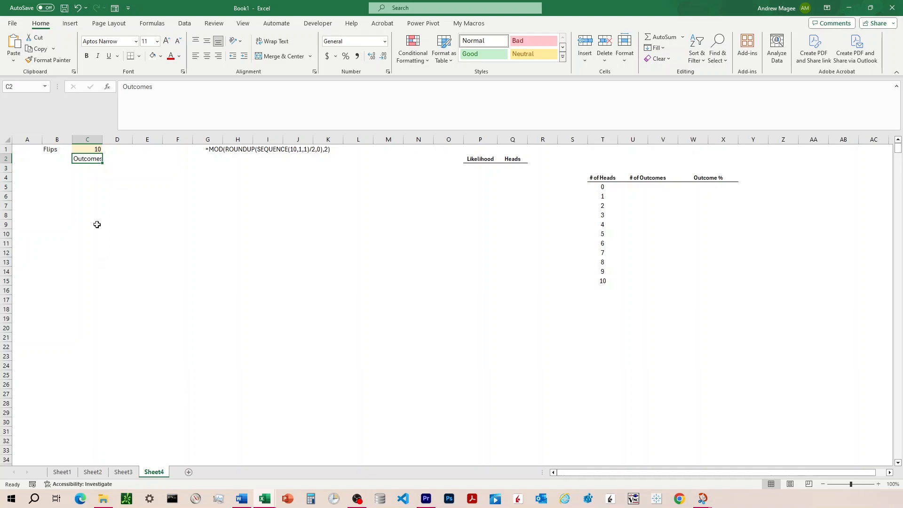
Step: Number all possible outcomes under the Outcomes heading by entering =SEQUENCE(2^$C$1) in C3
{"action": "left_click", "coordinate": [91, 169]}
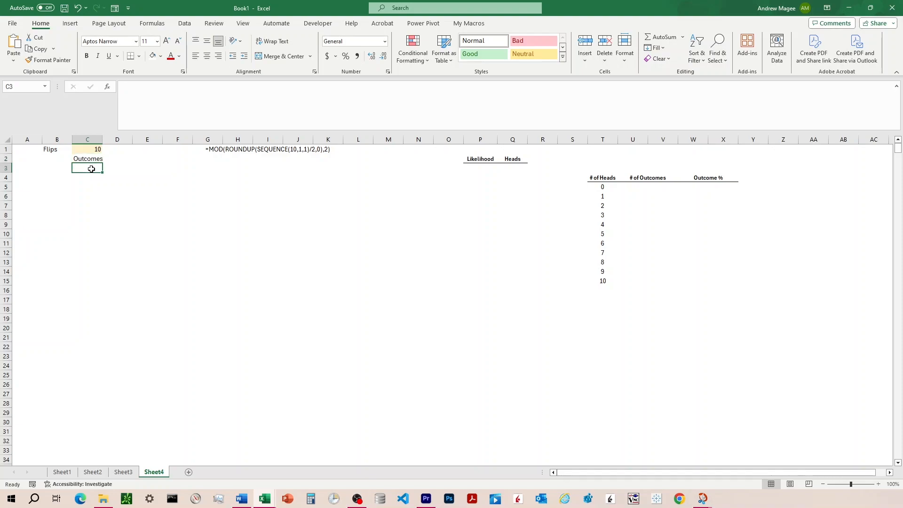
{"action": "type", "text": "="}
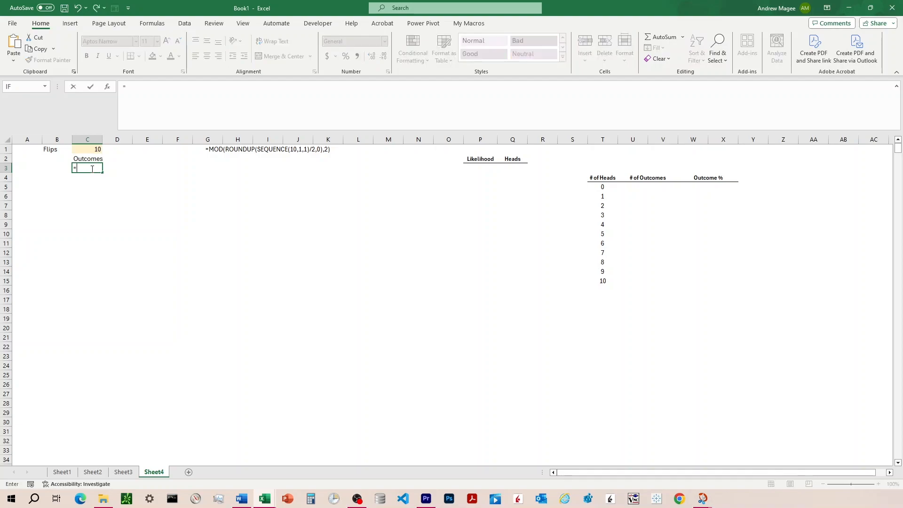
{"action": "type", "text": "SEQUENCE("}
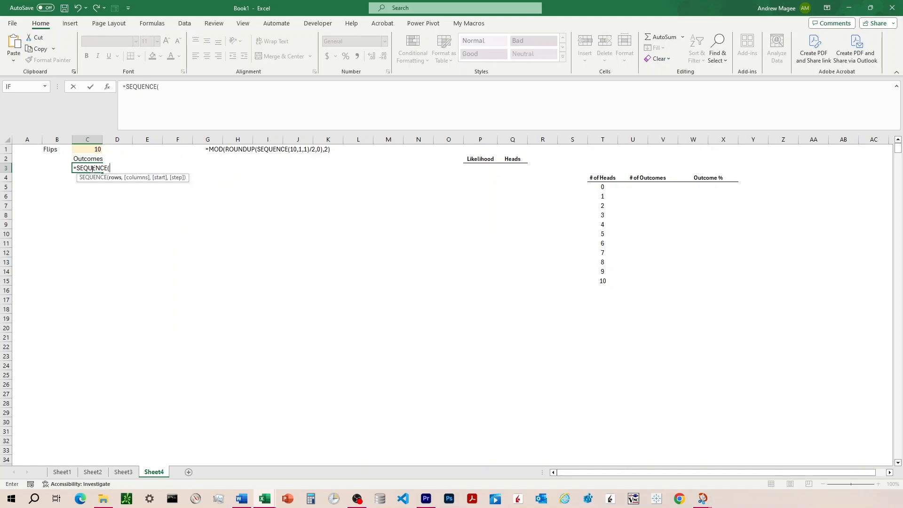
{"action": "type", "text": "2^"}
{"action": "left_click", "coordinate": [95, 149]}
{"action": "key", "text": "F4"}
{"action": "type", "text": ")"}
{"action": "key", "text": "Return"}
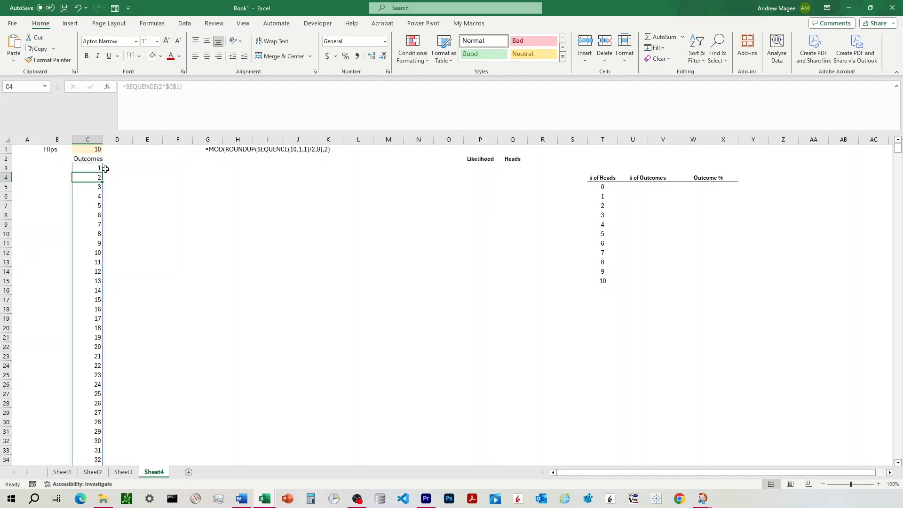
Step: Enter =SEQUENCE($C$1,1,1) in E2 to number the flips
{"action": "left_click_drag", "start_coordinate": [111, 162], "coordinate": [381, 158]}
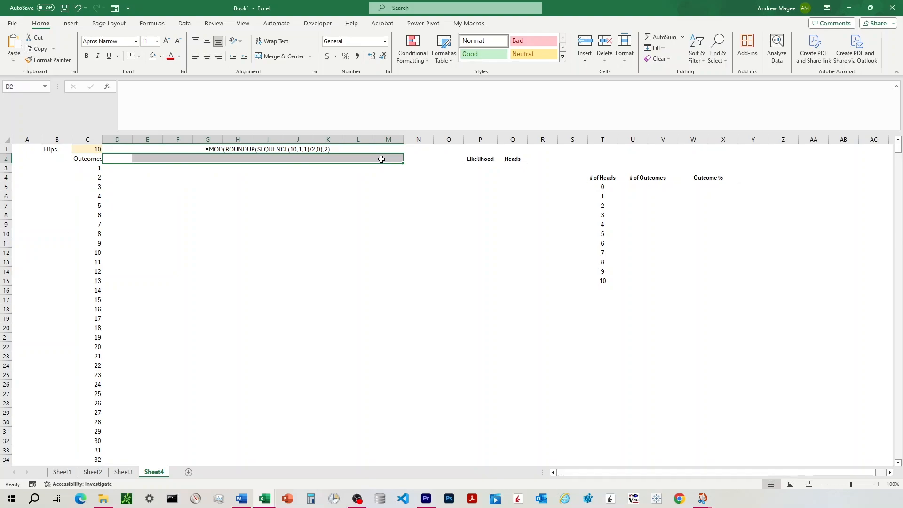
{"action": "left_click", "coordinate": [208, 186]}
{"action": "left_click", "coordinate": [117, 161]}
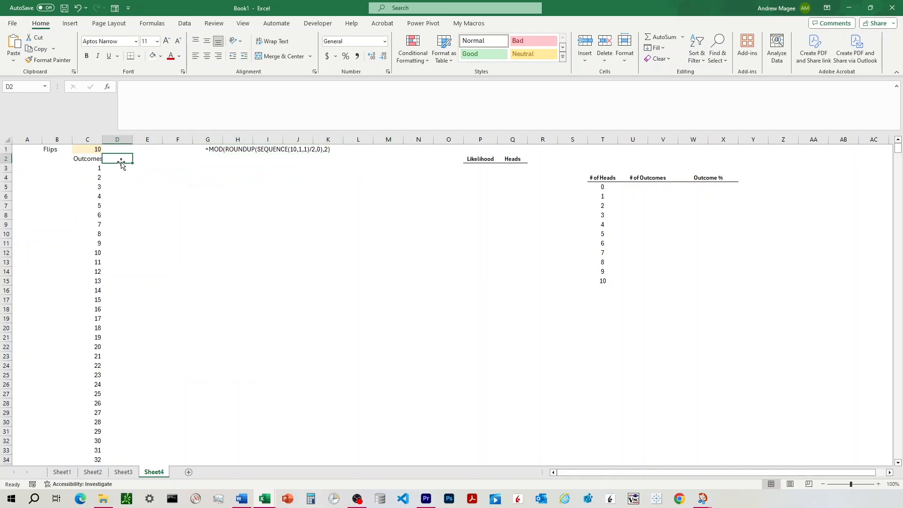
{"action": "left_click", "coordinate": [155, 161]}
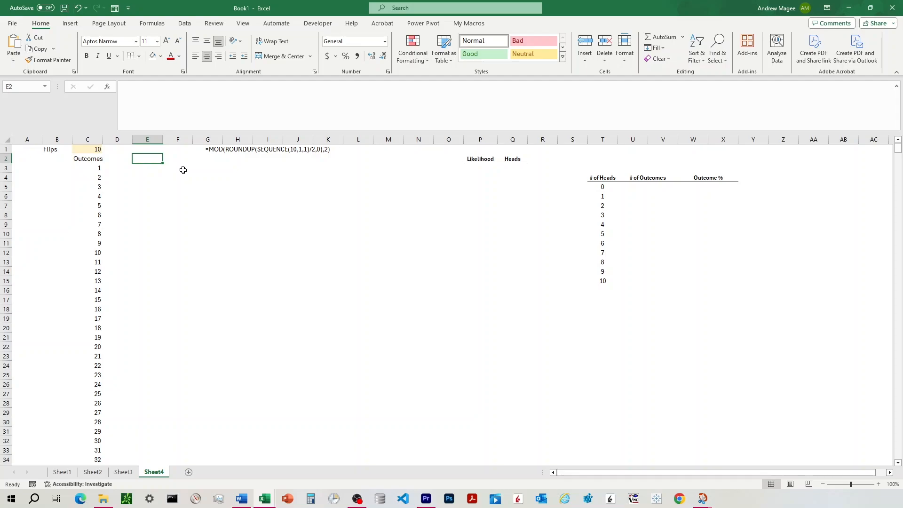
{"action": "type", "text": "=SEQUENCE("}
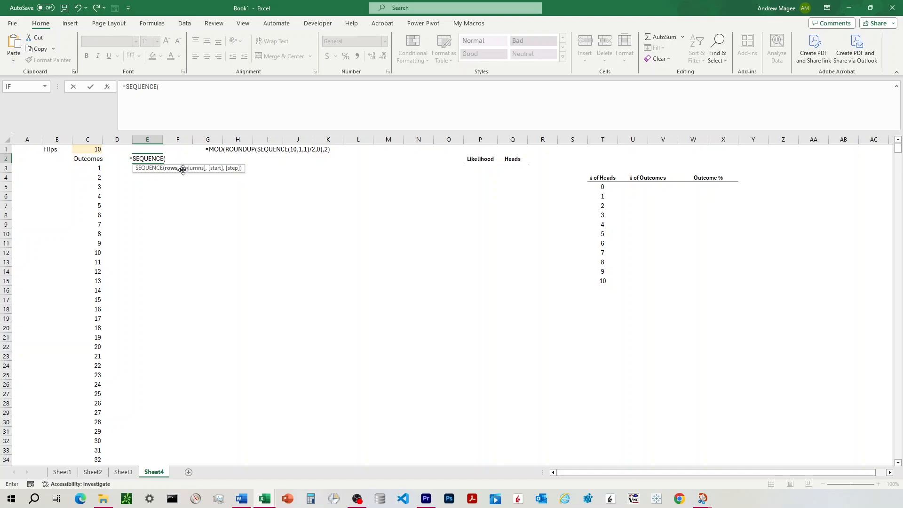
{"action": "left_click", "coordinate": [87, 150]}
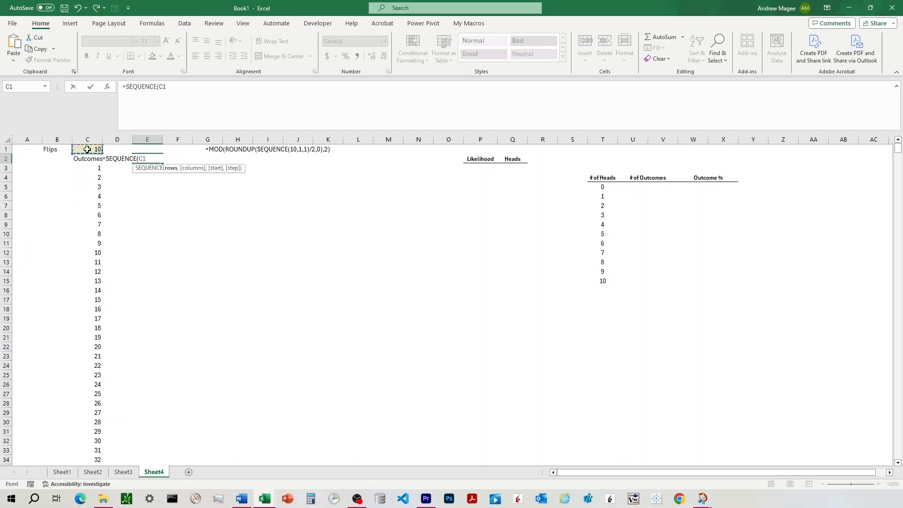
{"action": "key", "text": "F4"}
{"action": "type", "text": ",1"}
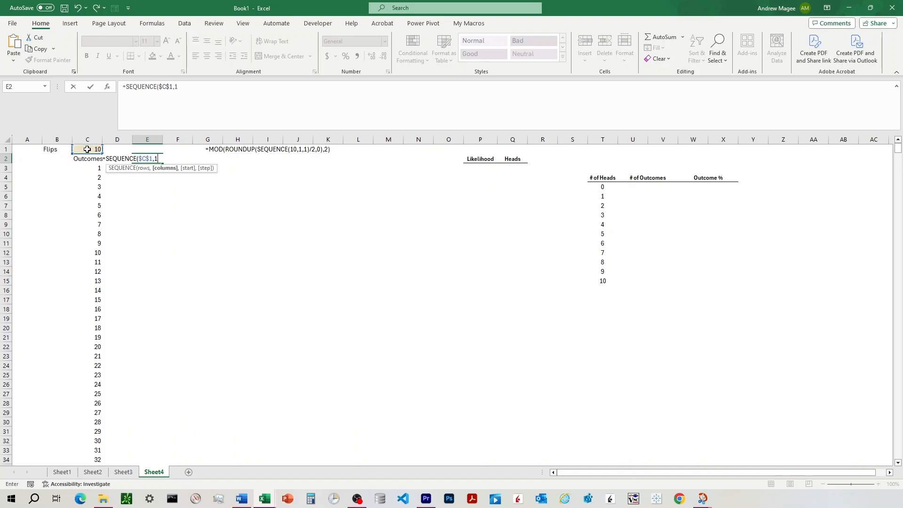
{"action": "type", "text": ",1)"}
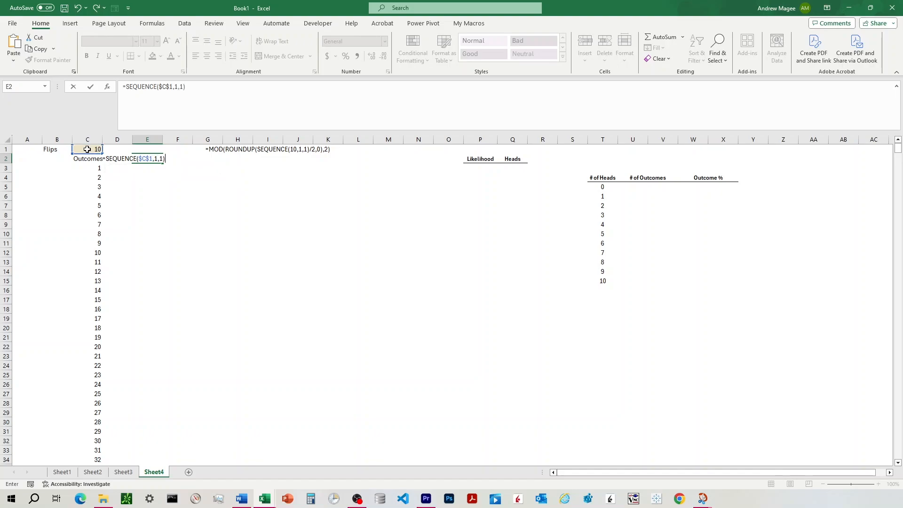
{"action": "key", "text": "Return"}
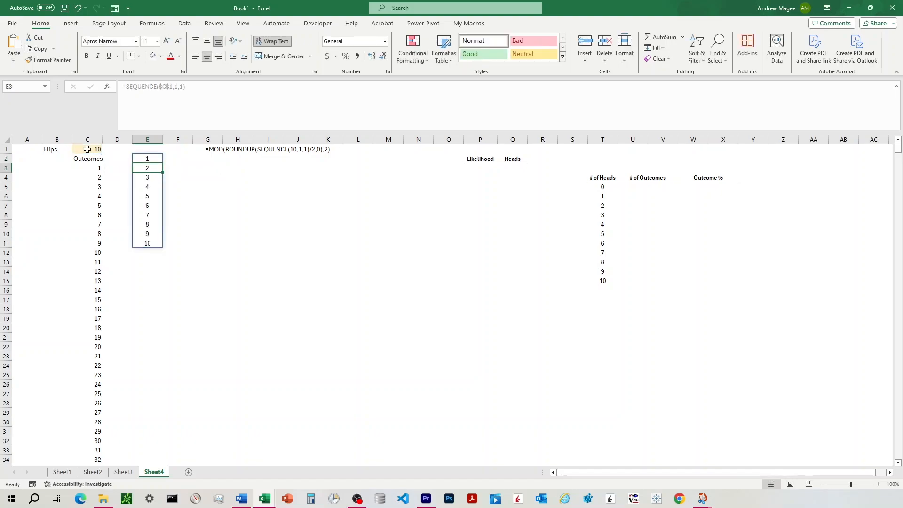
Step: Wrap the E2 formula in TRANSPOSE so it reads =TRANSPOSE(SEQUENCE($C$1,1,1)) and the flip numbers run across row 2
{"action": "left_click", "coordinate": [147, 159]}
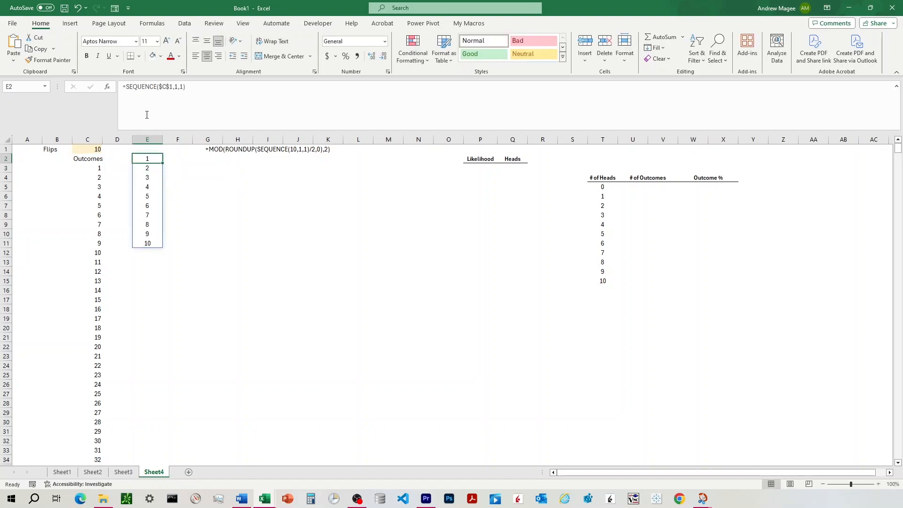
{"action": "left_click", "coordinate": [127, 87]}
{"action": "type", "text": "T"}
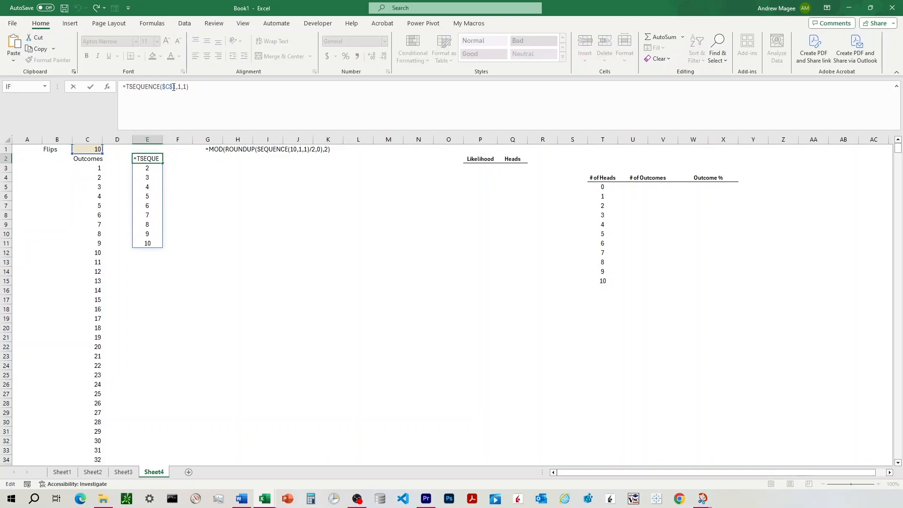
{"action": "type", "text": "ranspose"}
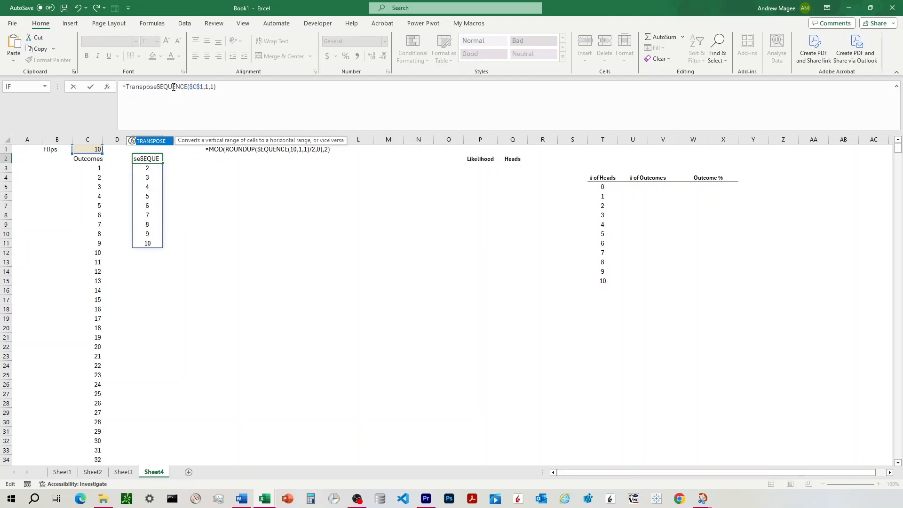
{"action": "type", "text": "("}
{"action": "left_click", "coordinate": [244, 91]}
{"action": "type", "text": ")"}
{"action": "key", "text": "Return"}
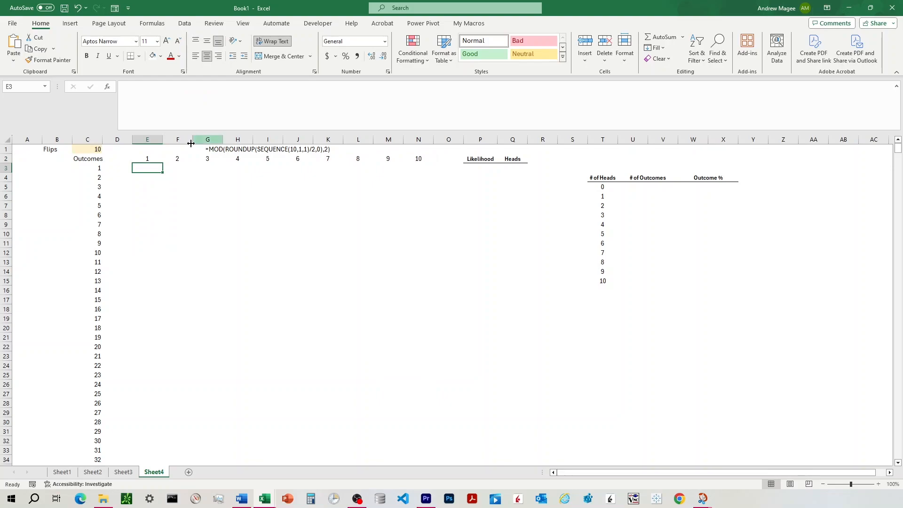
{"action": "left_click", "coordinate": [141, 159]}
{"action": "left_click_drag", "start_coordinate": [142, 159], "coordinate": [426, 159]}
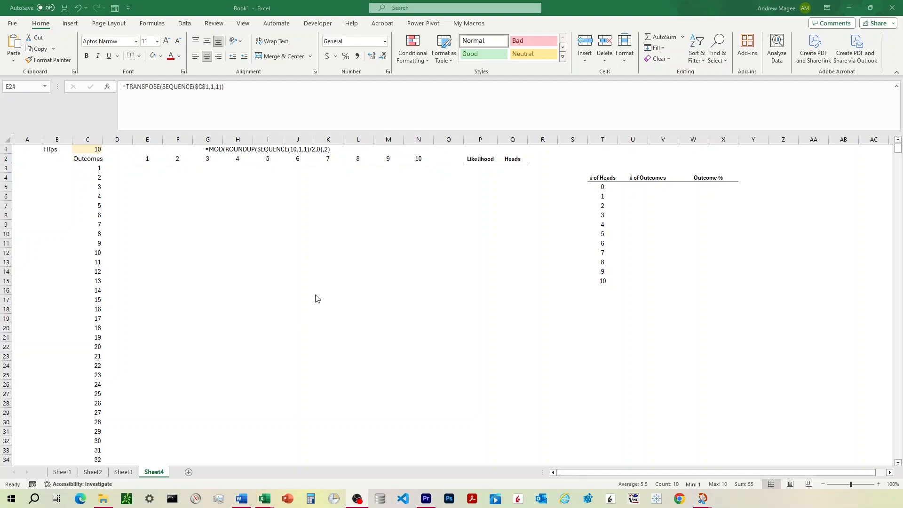
Step: Copy the text MOD(ROUNDUP(SEQUENCE(10,1,1)/2,0),2) from the reference formula in I1, without its equals sign
{"action": "left_click", "coordinate": [148, 170]}
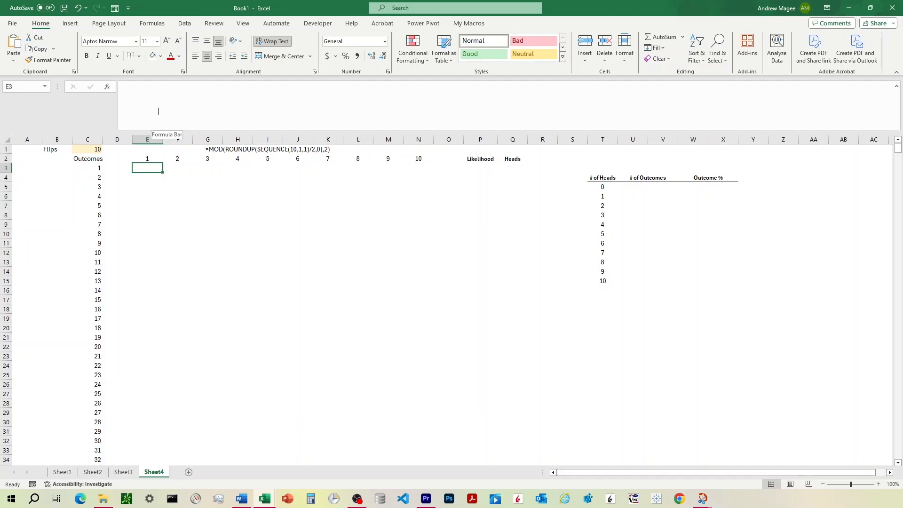
{"action": "left_click", "coordinate": [283, 151]}
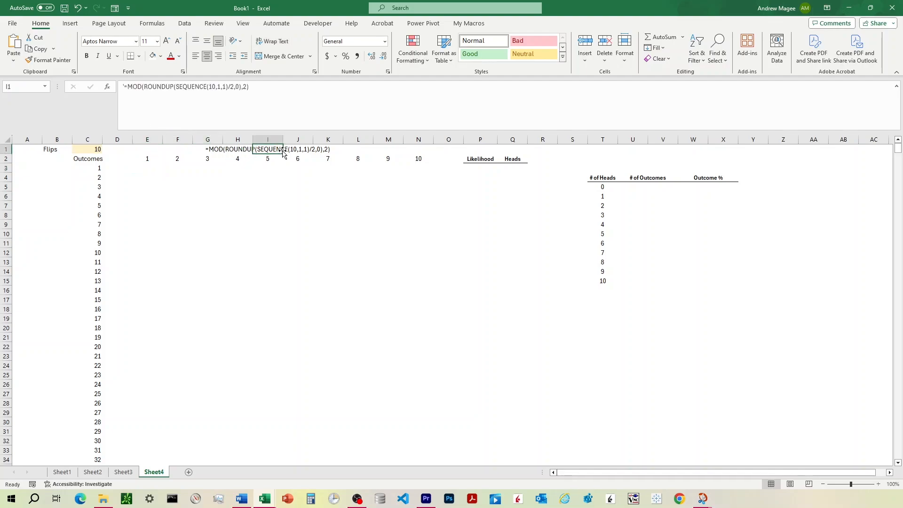
{"action": "left_click", "coordinate": [282, 86]}
{"action": "left_click_drag", "start_coordinate": [283, 87], "coordinate": [130, 89]}
{"action": "key", "text": "ctrl+c"}
{"action": "key", "text": "Return"}
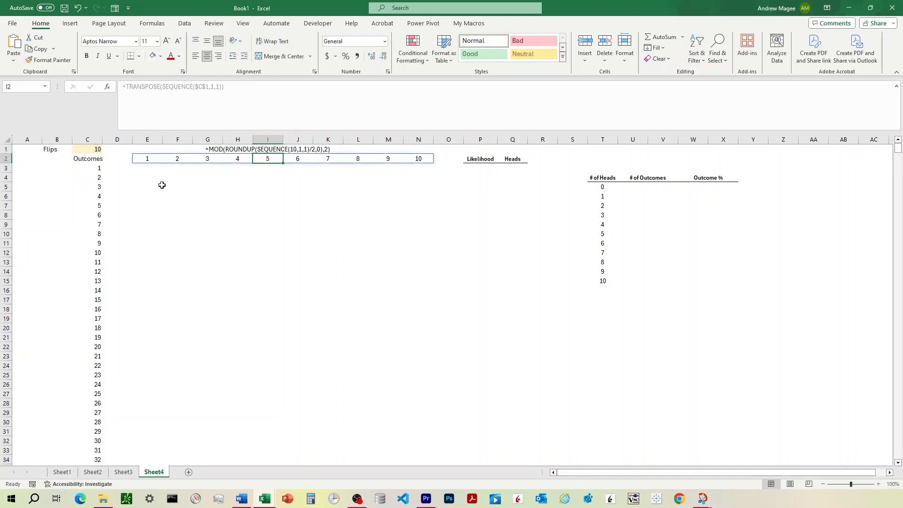
Step: Begin a =LET( formula in E3 and paste the copied MOD formula on the line below it
{"action": "left_click", "coordinate": [139, 167]}
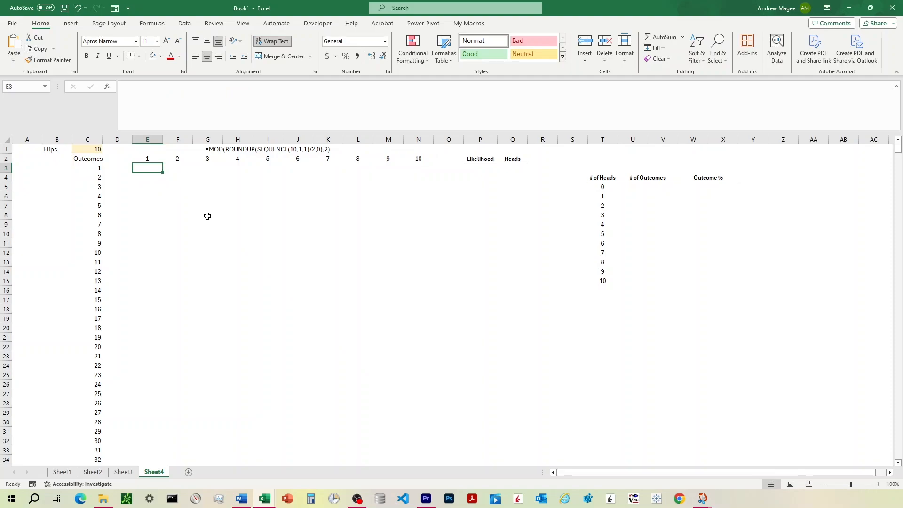
{"action": "type", "text": "=LET("}
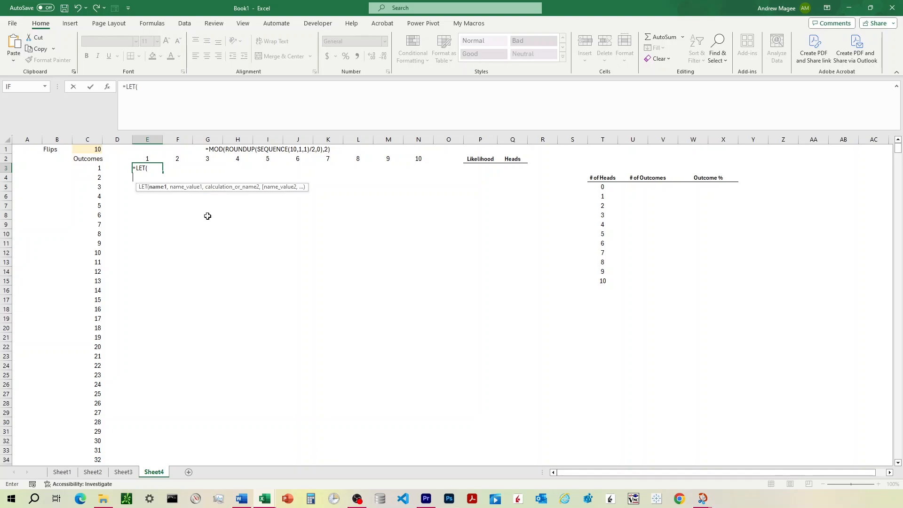
{"action": "key", "text": "ctrl+v"}
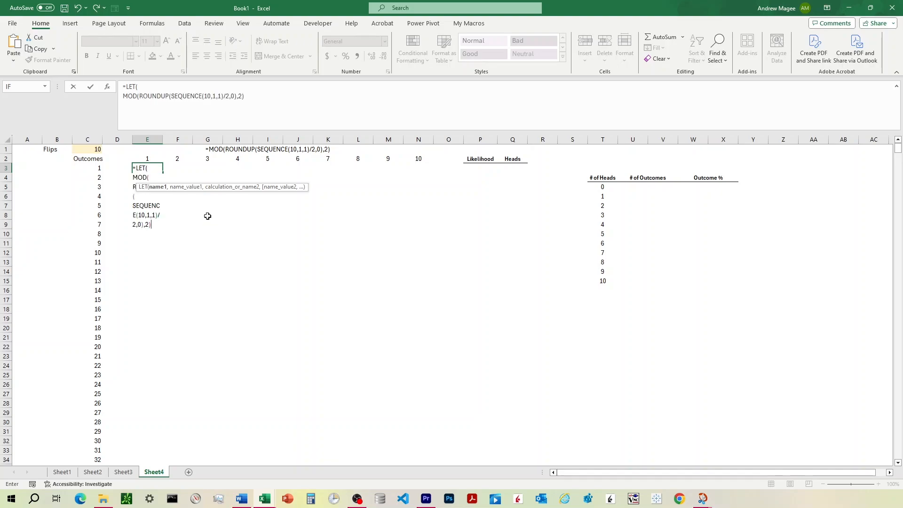
{"action": "left_click", "coordinate": [140, 88]}
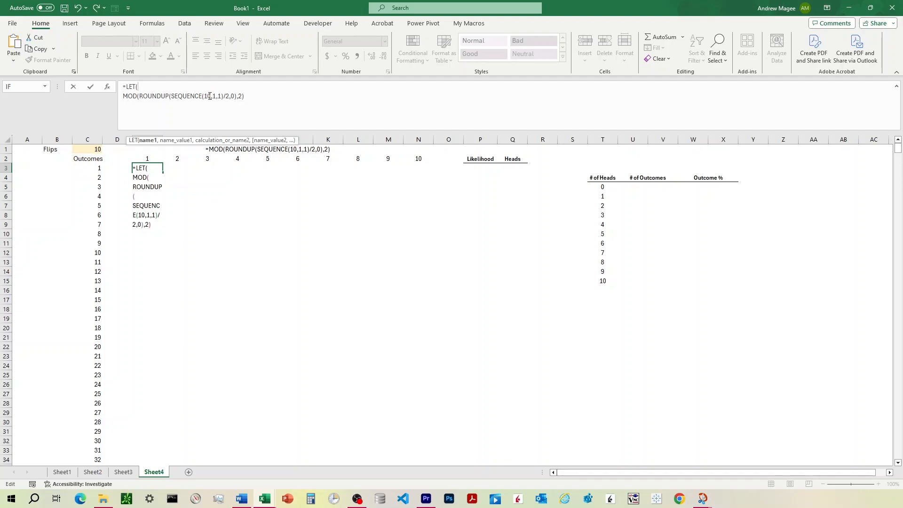
{"action": "double_click", "coordinate": [207, 96]}
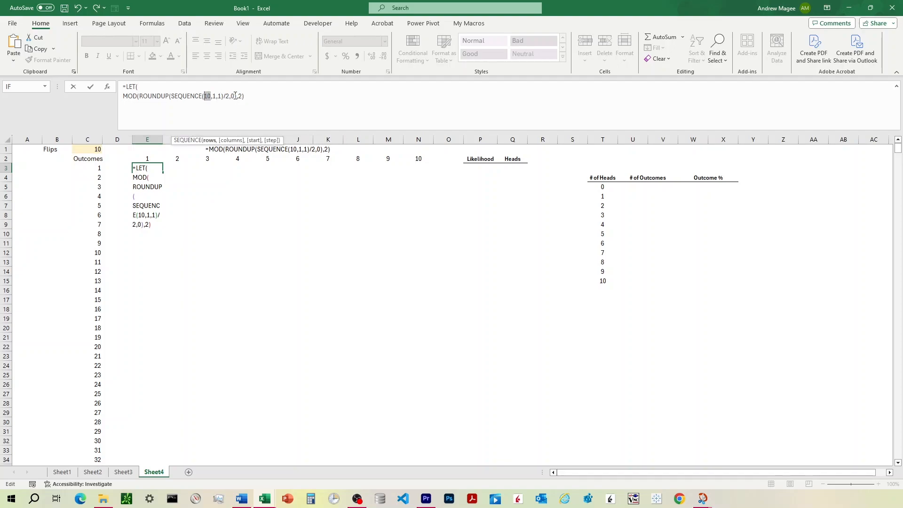
{"action": "left_click", "coordinate": [228, 96]}
Step: Add a line after LET( in the E3 formula defining totalPossibleOutcomes as 2^$C$1
{"action": "left_click", "coordinate": [153, 84]}
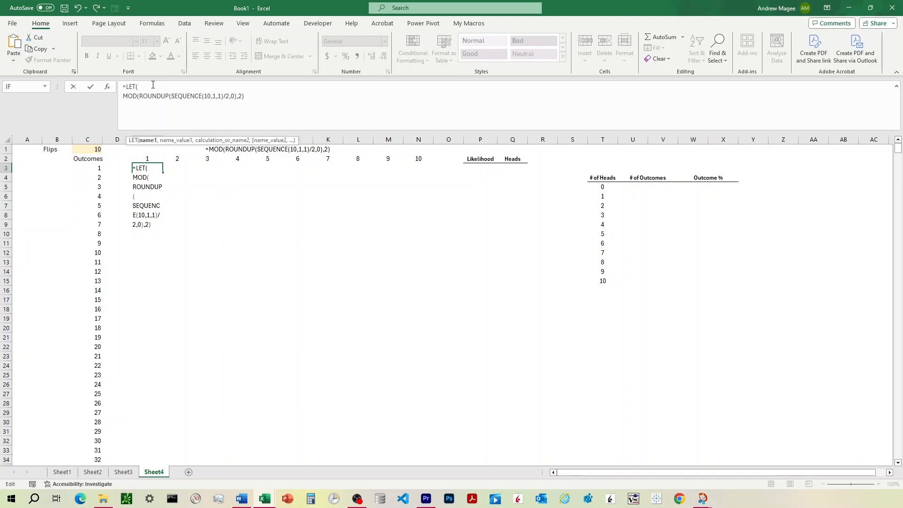
{"action": "key", "text": "alt+Return"}
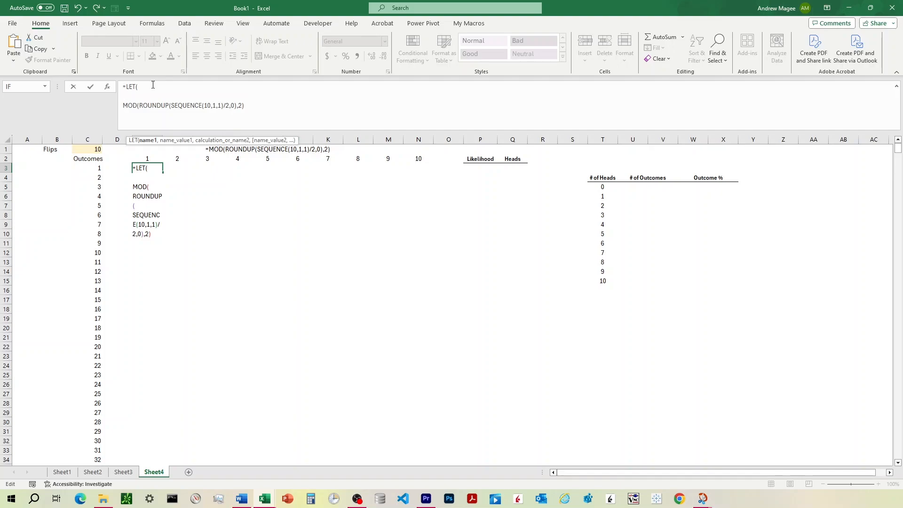
{"action": "type", "text": "totalPossibleOutcomes,"}
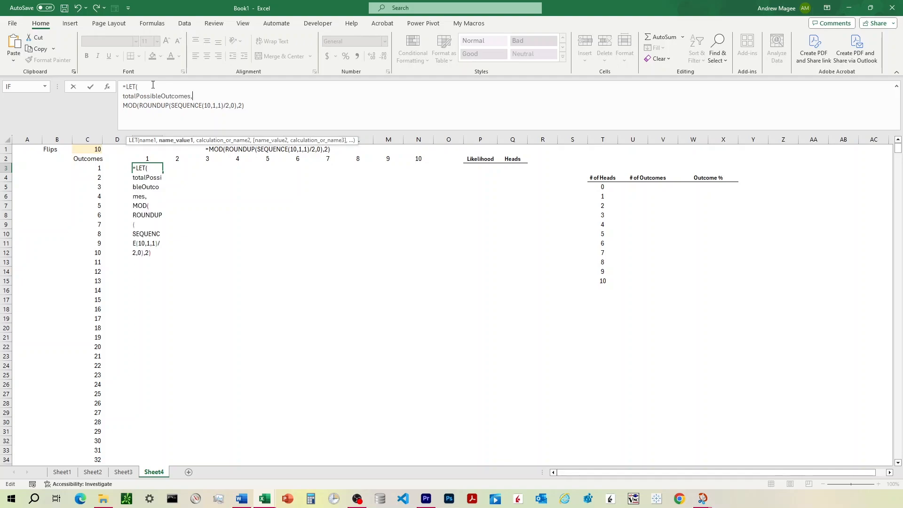
{"action": "type", "text": "2^"}
{"action": "left_click", "coordinate": [88, 150]}
{"action": "key", "text": "F4"}
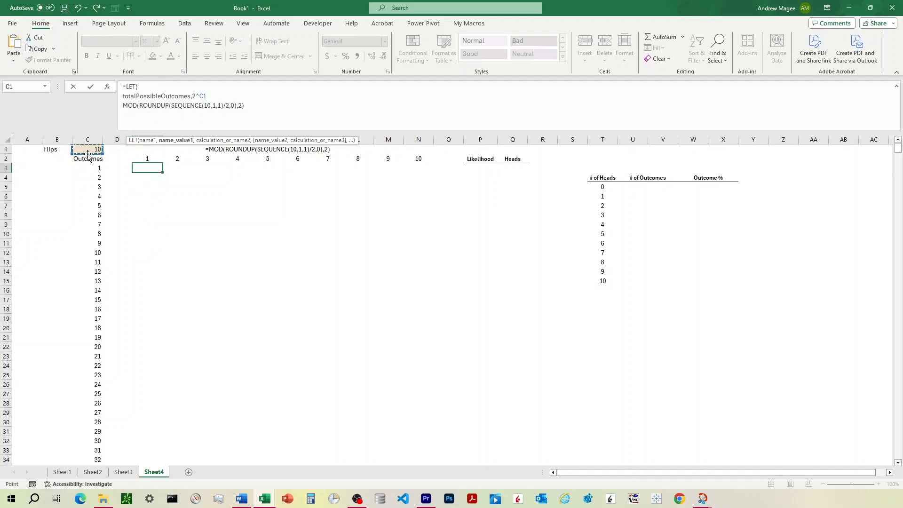
{"action": "type", "text": ","}
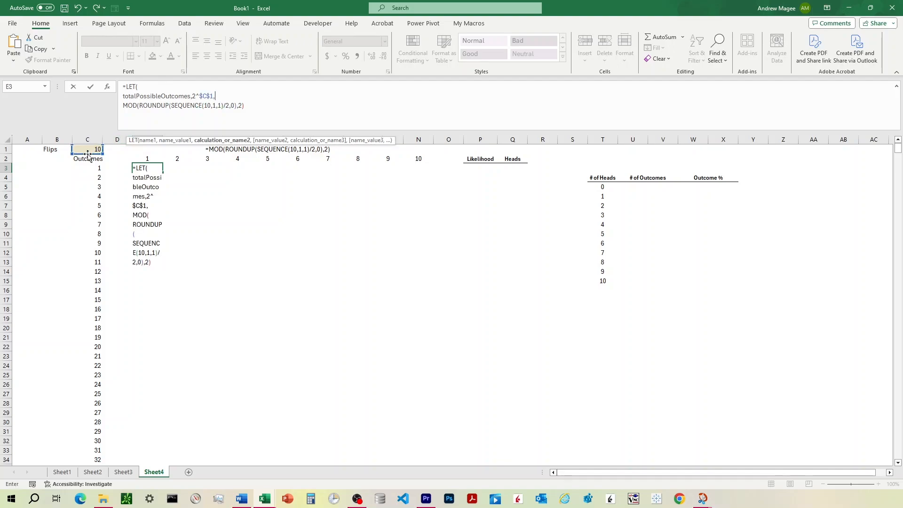
Step: Add a third line to the E3 LET formula that starts a new variable named resetPoint, followed by a comma
{"action": "key", "text": "alt+Return"}
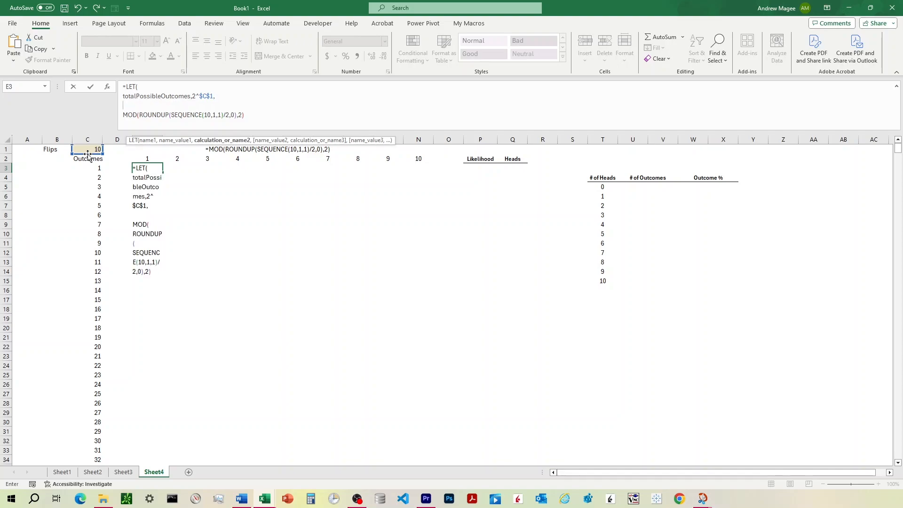
{"action": "type", "text": "rsetP"}
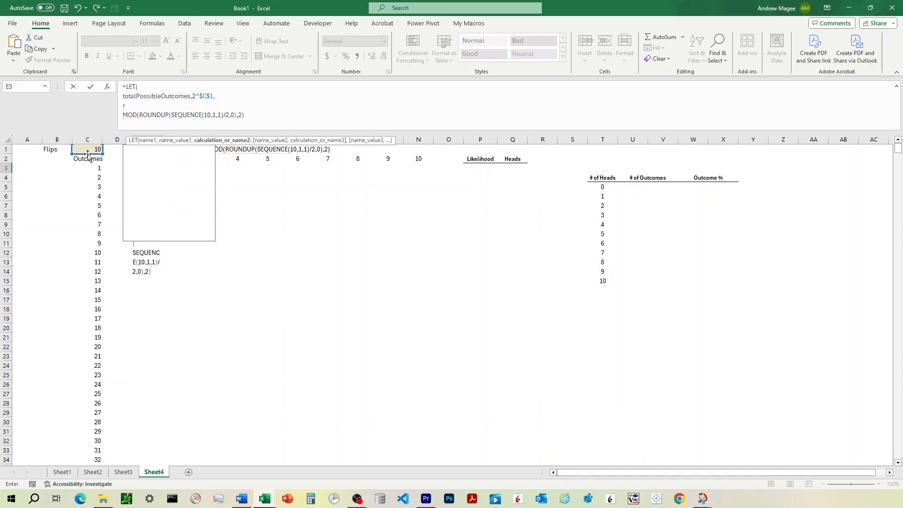
{"action": "key", "text": "BackSpace"}
{"action": "key", "text": "BackSpace"}
{"action": "key", "text": "BackSpace"}
{"action": "key", "text": "BackSpace"}
{"action": "type", "text": "eset"}
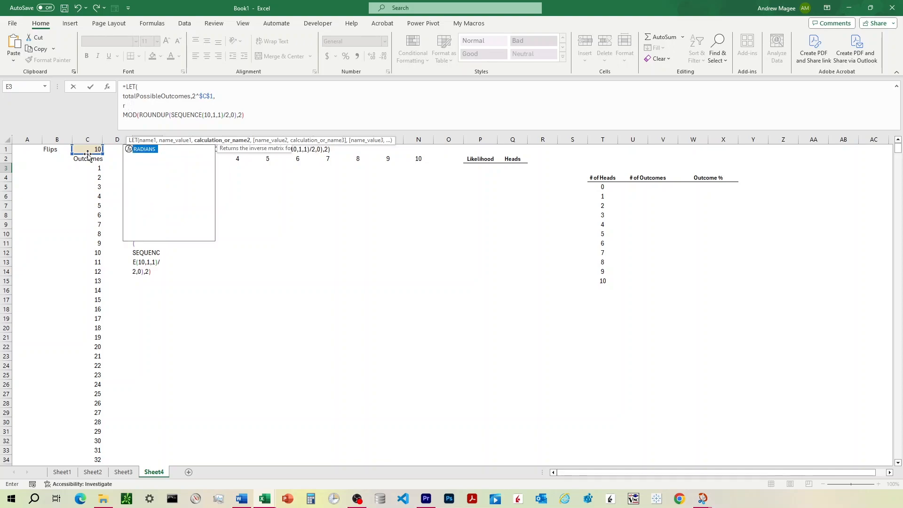
{"action": "type", "text": "Point"}
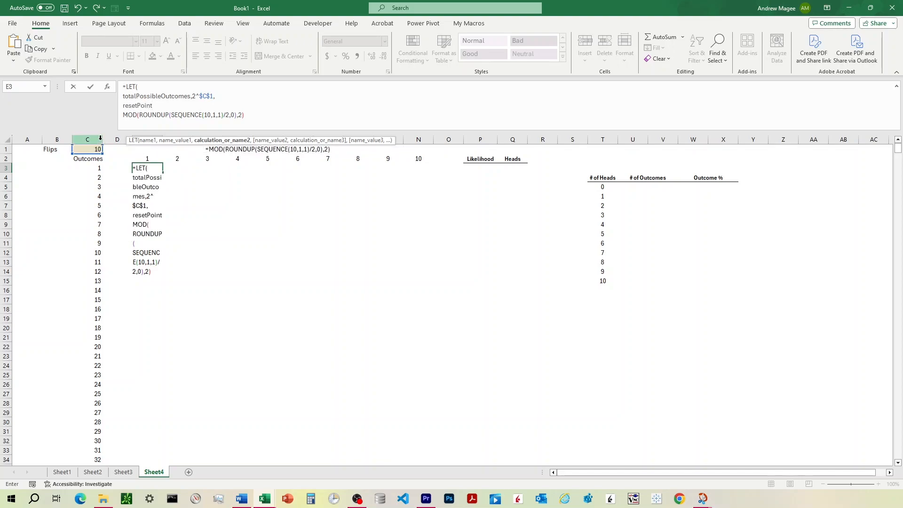
{"action": "type", "text": ","}
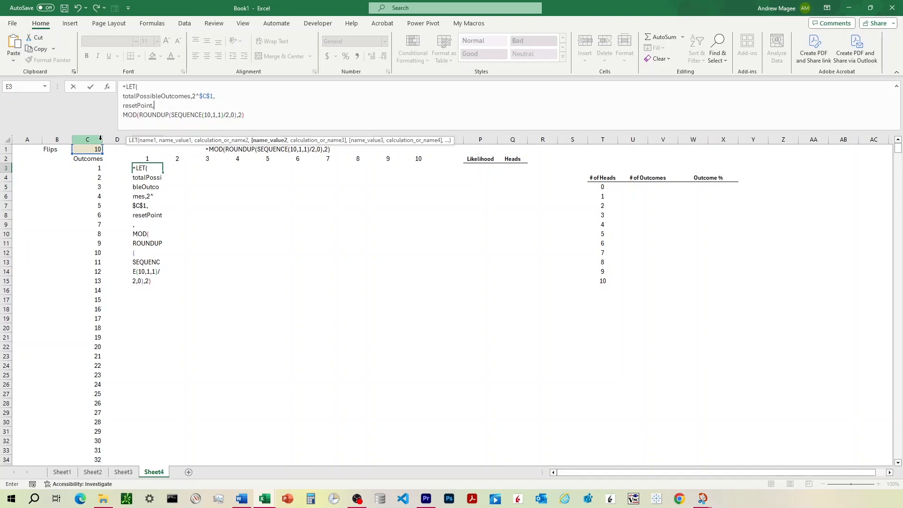
Step: Switch to Calculator to work out 1024/2 and halve that result again, returning to the Excel formula after each calculation
{"action": "left_click", "coordinate": [313, 503]}
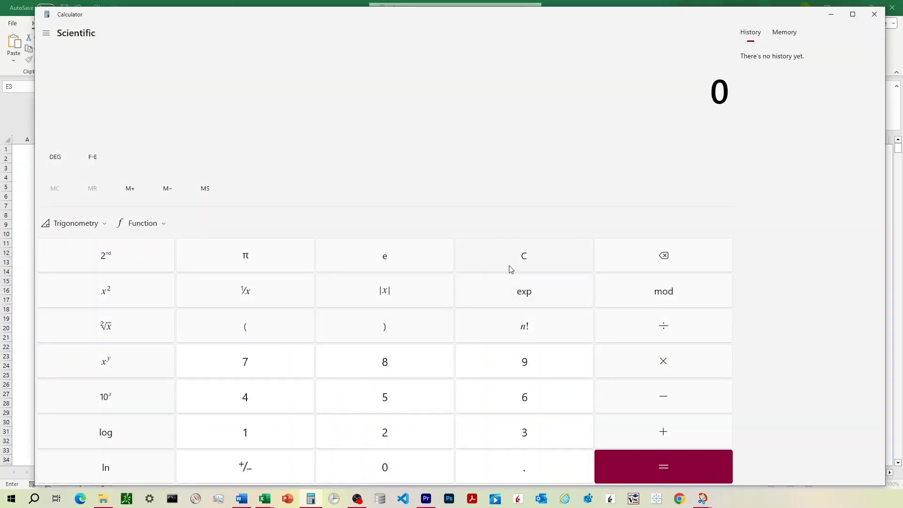
{"action": "type", "text": "1024/2"}
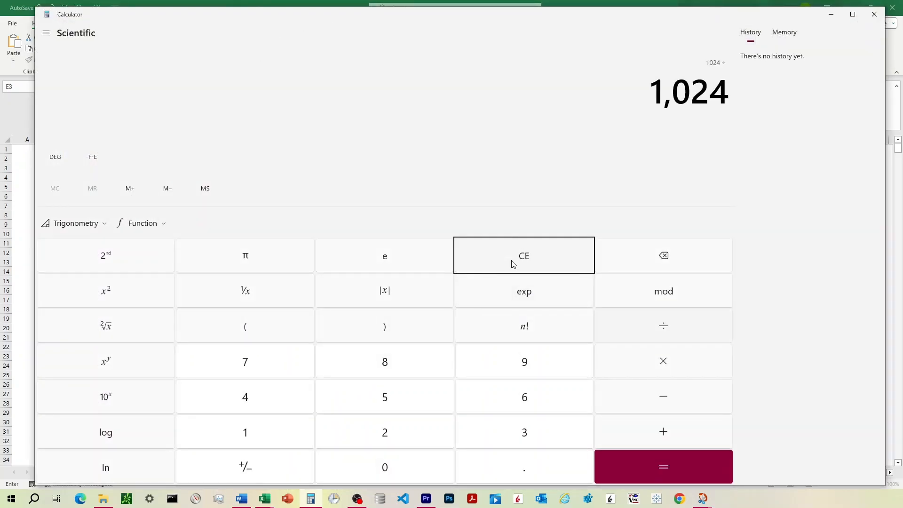
{"action": "key", "text": "Return"}
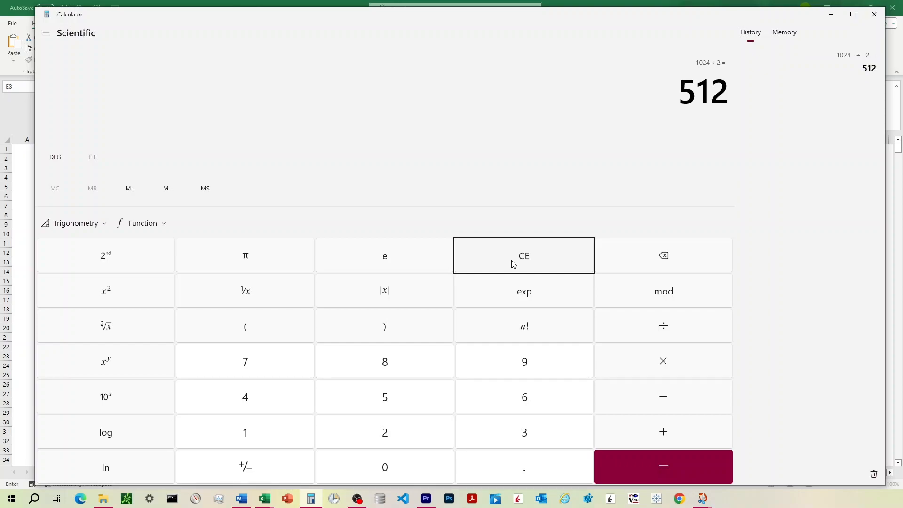
{"action": "left_click", "coordinate": [834, 14]}
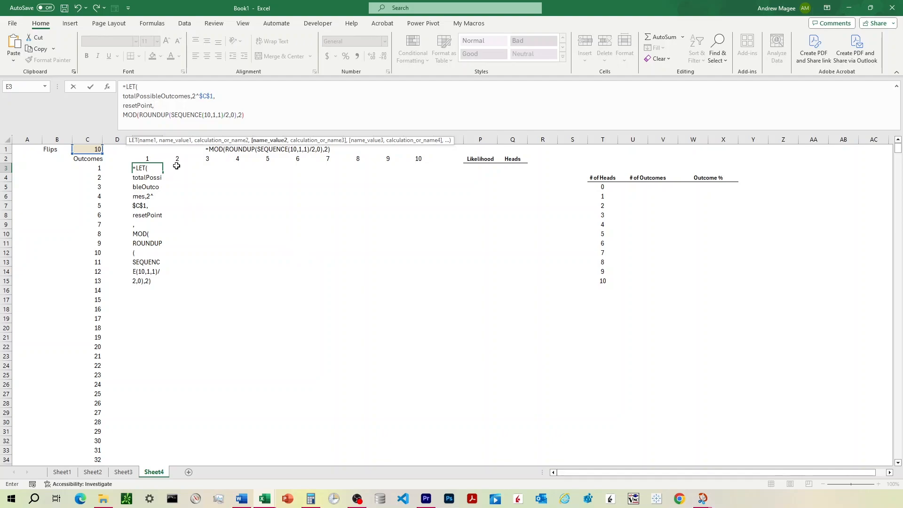
{"action": "left_click", "coordinate": [311, 499]}
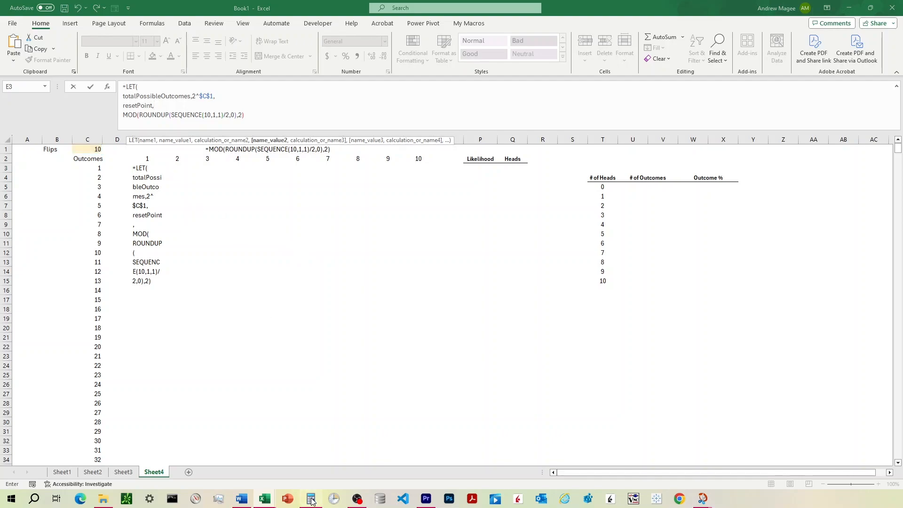
{"action": "type", "text": "/2"}
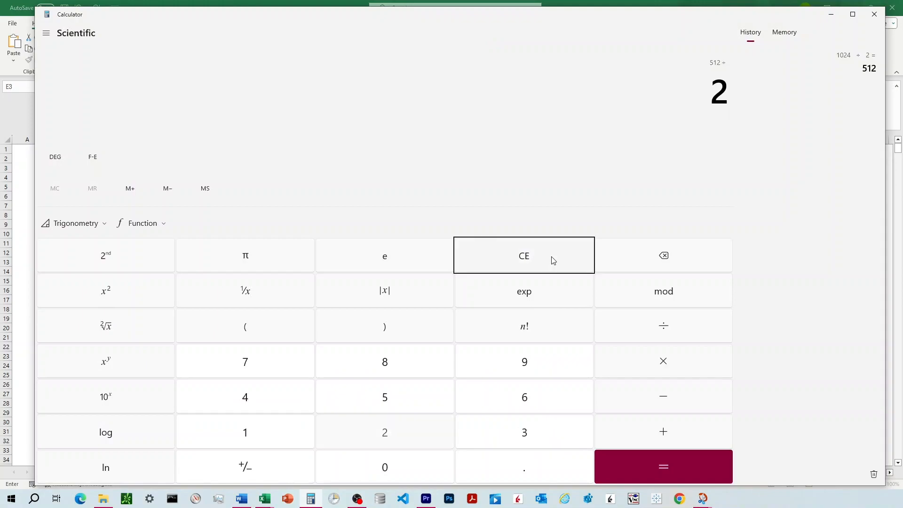
{"action": "key", "text": "Return"}
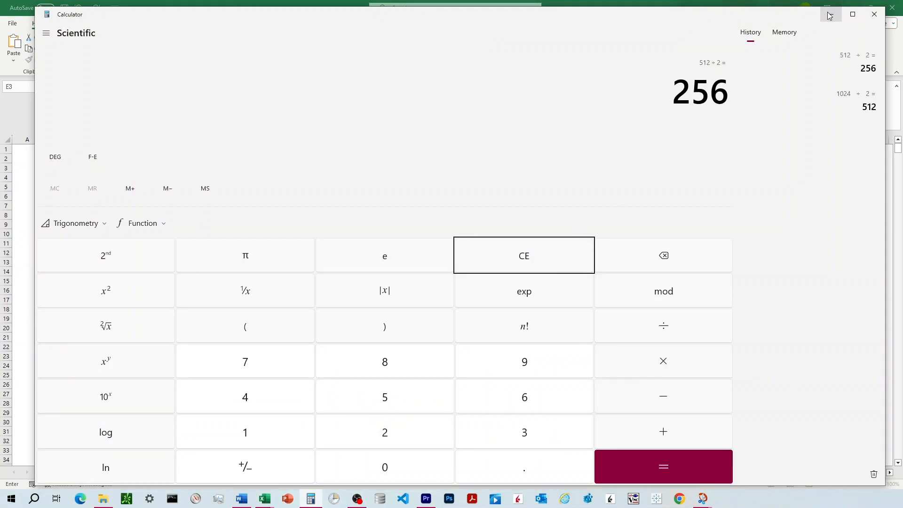
{"action": "left_click", "coordinate": [829, 15]}
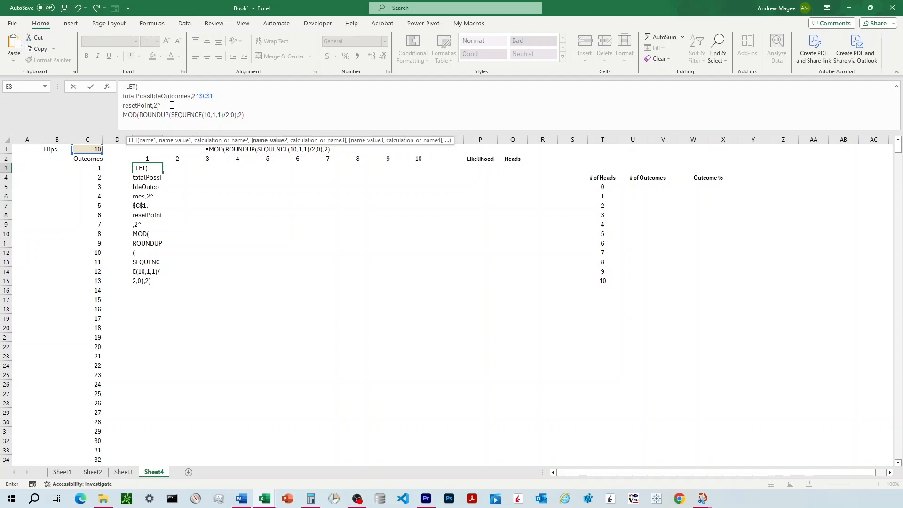
Step: Define resetPoint in the E3 formula as 2^($C$1-E2), ending the line with a comma
{"action": "left_click", "coordinate": [88, 151]}
{"action": "key", "text": "F4"}
{"action": "type", "text": "-"}
{"action": "left_click", "coordinate": [149, 160]}
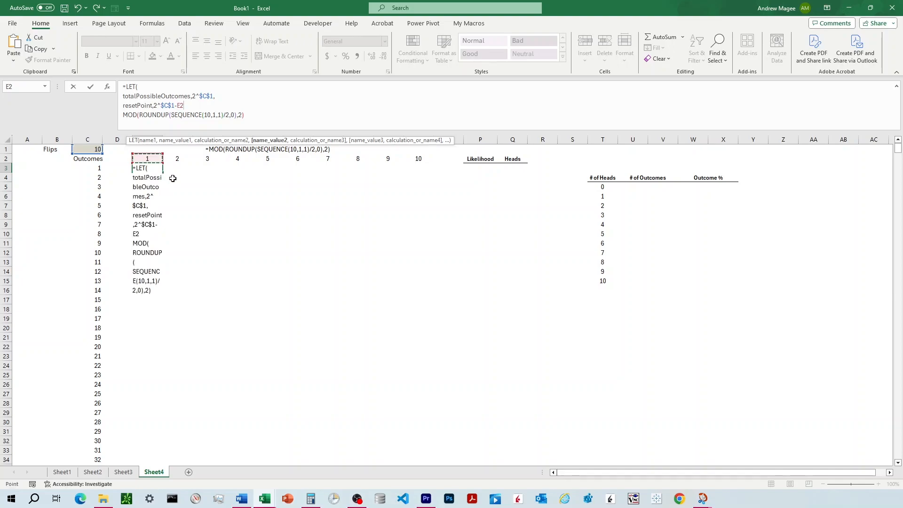
{"action": "type", "text": ")"}
{"action": "left_click", "coordinate": [163, 105]}
{"action": "type", "text": "("}
{"action": "type", "text": ","}
Step: Replace the hard-coded 10 rows in the formula's SEQUENCE function with totalPossibleOutcomes
{"action": "left_click", "coordinate": [166, 115]}
{"action": "left_click", "coordinate": [226, 117]}
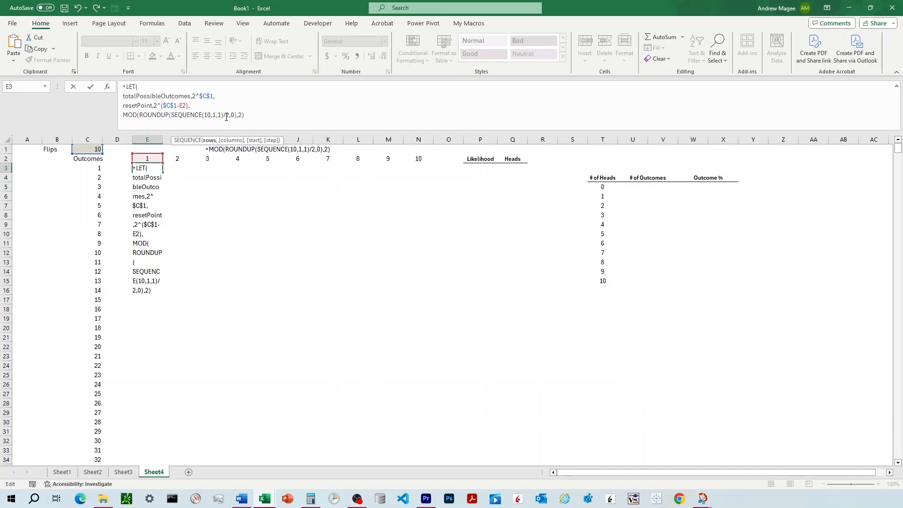
{"action": "key", "text": "BackSpace"}
{"action": "key", "text": "BackSpace"}
{"action": "type", "text": "totalPossibleOutcomes"}
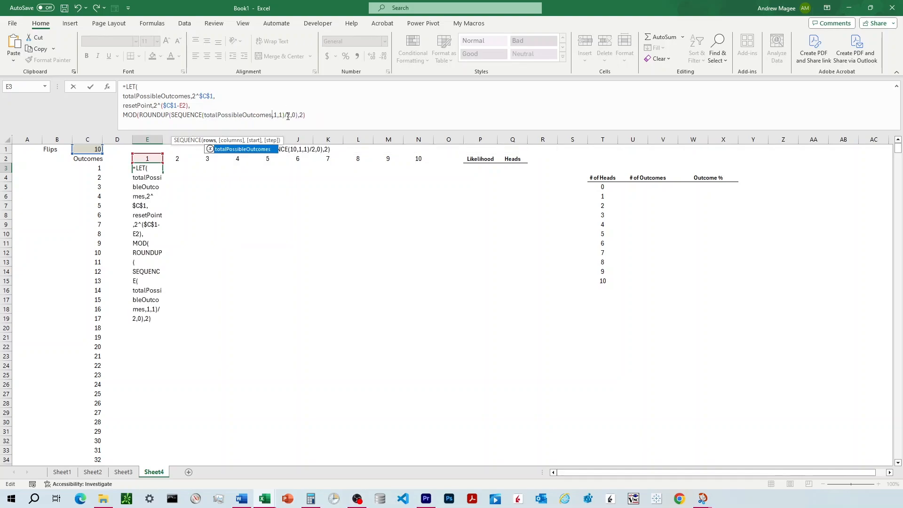
Step: Replace the divisor 2 in the ROUNDUP argument with resetPoint, then enter the E3 formula and accept the proposed correction
{"action": "left_click", "coordinate": [288, 116]}
{"action": "key", "text": "BackSpace"}
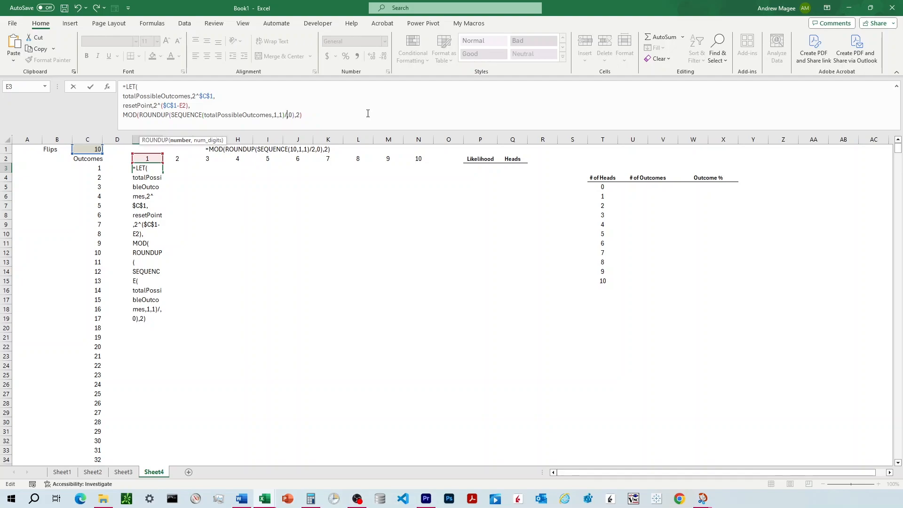
{"action": "type", "text": "resetPoint"}
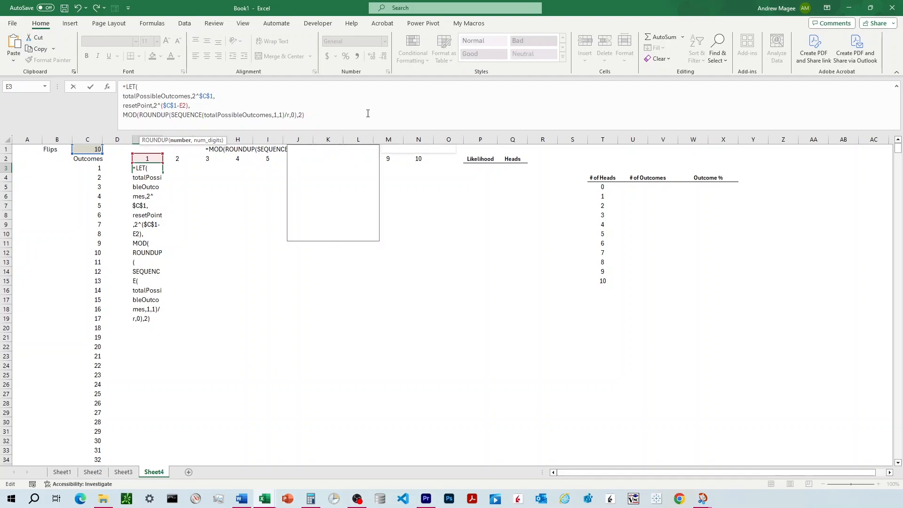
{"action": "key", "text": "Return"}
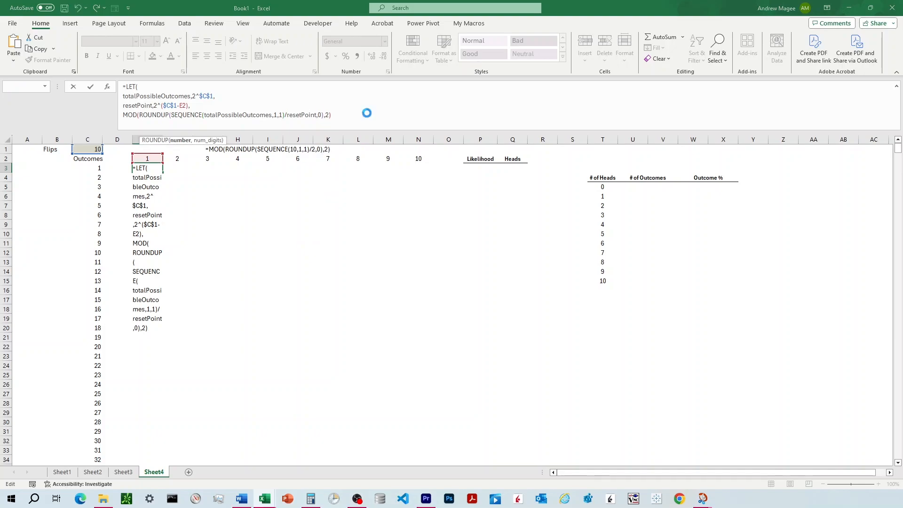
{"action": "left_click", "coordinate": [433, 295]}
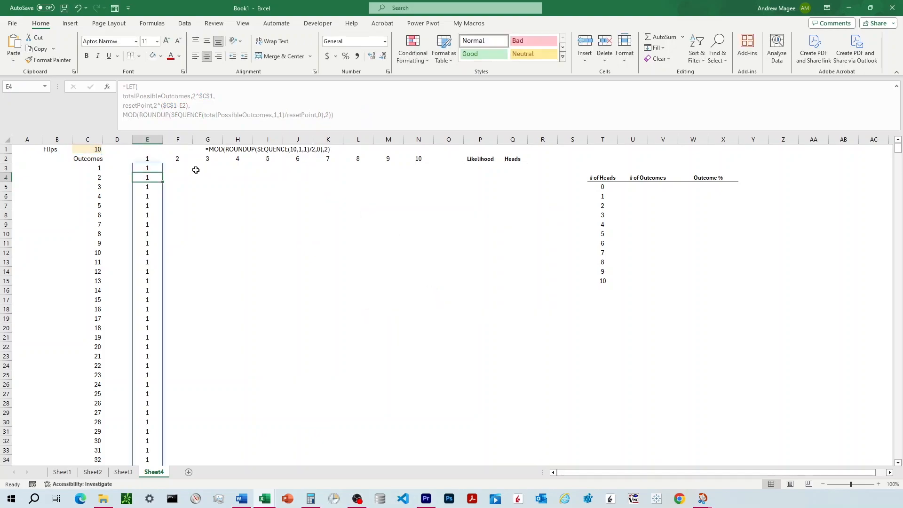
Step: Wrap the MOD expression in E3 in an IF function that returns "Heads" when true and "Tails" when false
{"action": "left_click", "coordinate": [156, 168]}
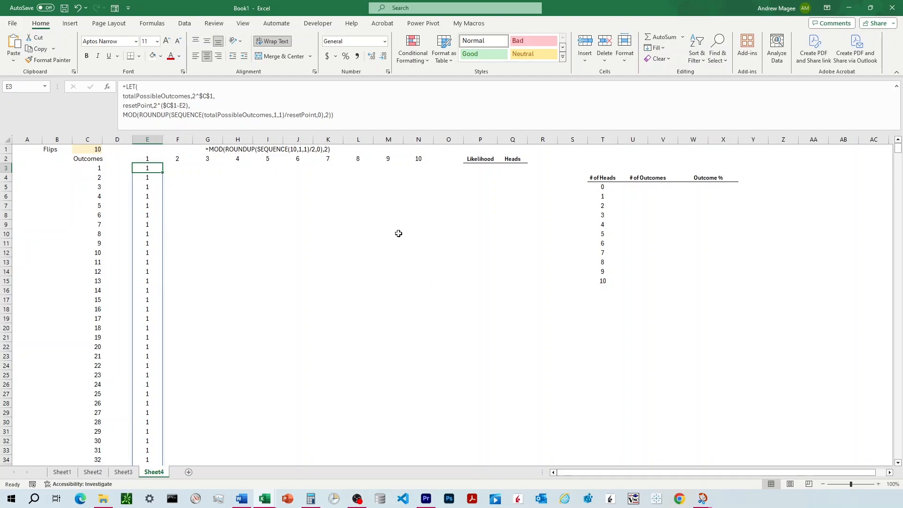
{"action": "mouse_move", "coordinate": [898, 150]}
{"action": "left_mouse_down"}
{"action": "mouse_move", "coordinate": [899, 317]}
{"action": "mouse_move", "coordinate": [900, 150]}
{"action": "left_mouse_up"}
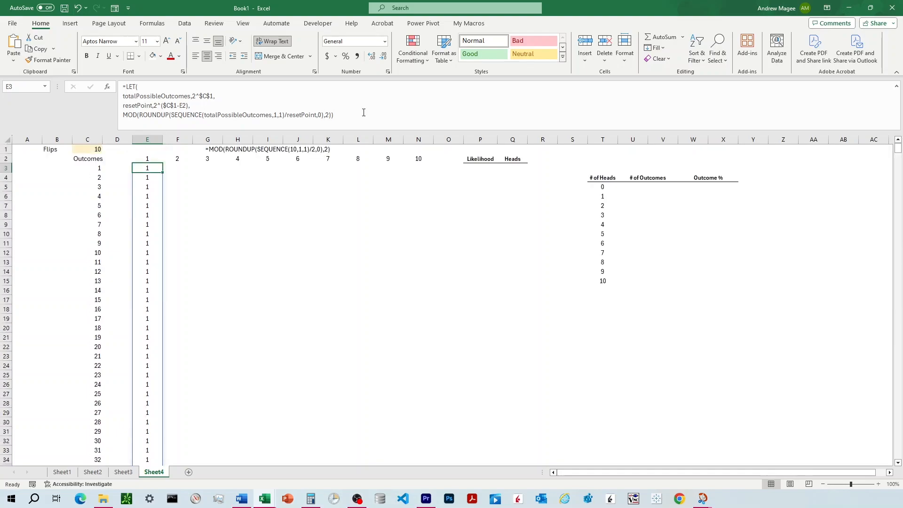
{"action": "left_click", "coordinate": [199, 119]}
{"action": "type", "text": "IF("}
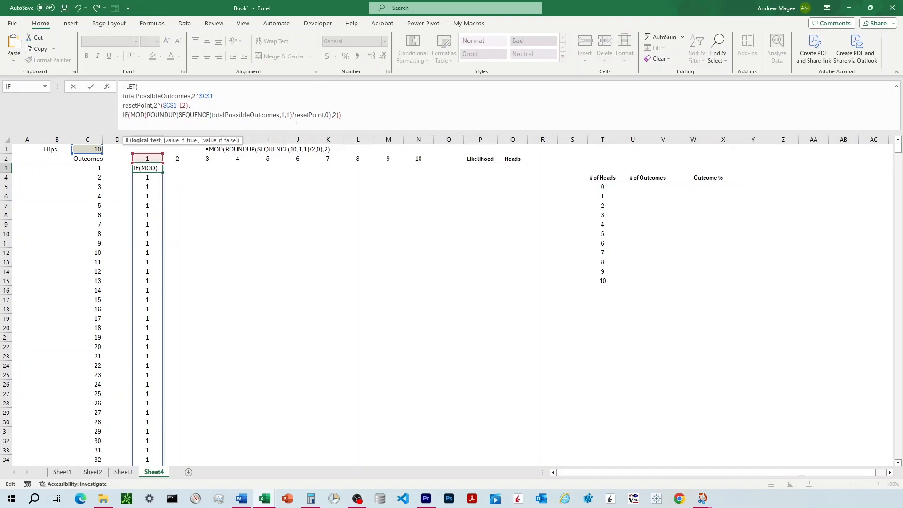
{"action": "left_click", "coordinate": [362, 114]}
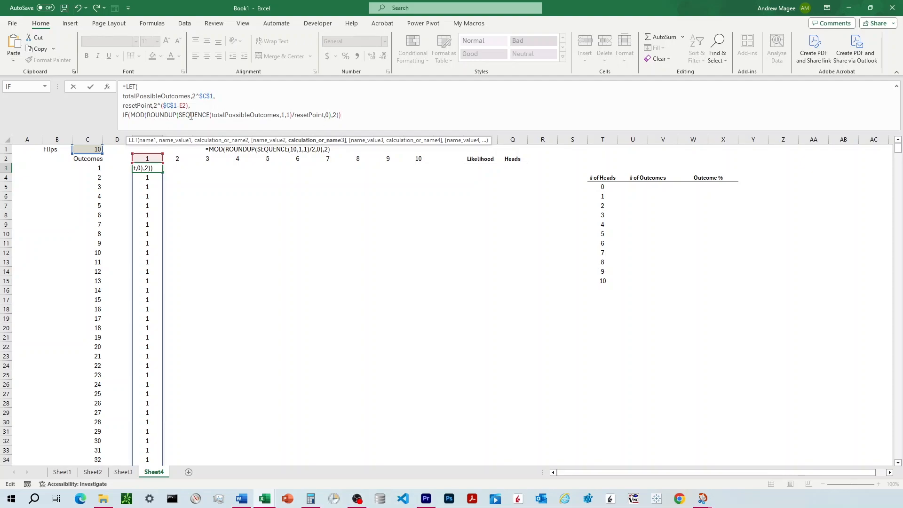
{"action": "type", "text": ",\"Heads\",\"Tails\")"}
{"action": "key", "text": "Return"}
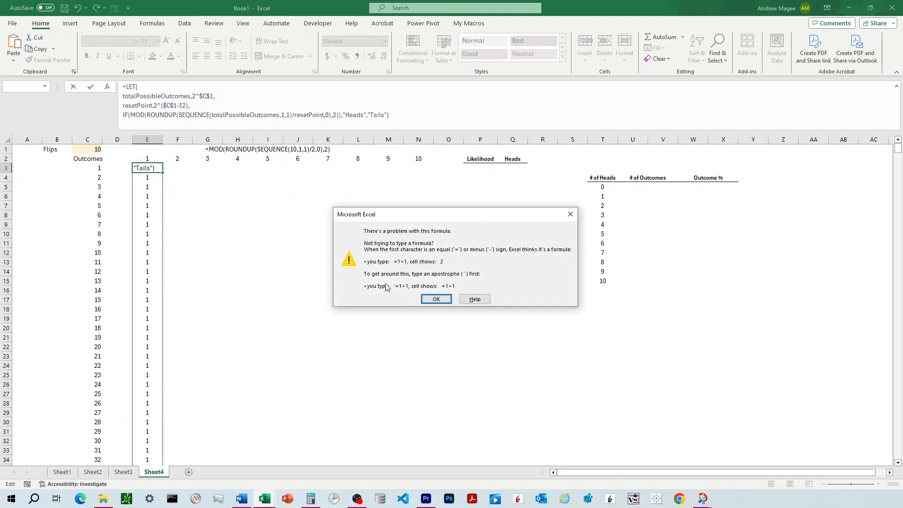
{"action": "left_click", "coordinate": [436, 299]}
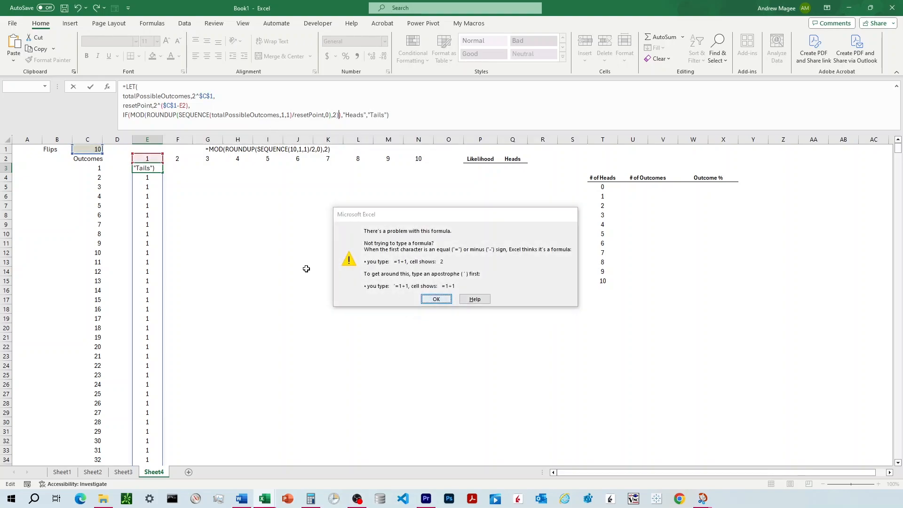
Step: Remove the extra closing parenthesis before "Heads" in the E3 formula, enter it and review the spilled outcomes
{"action": "left_click", "coordinate": [340, 115]}
{"action": "left_click", "coordinate": [339, 114]}
{"action": "key", "text": "BackSpace"}
{"action": "left_click", "coordinate": [399, 115]}
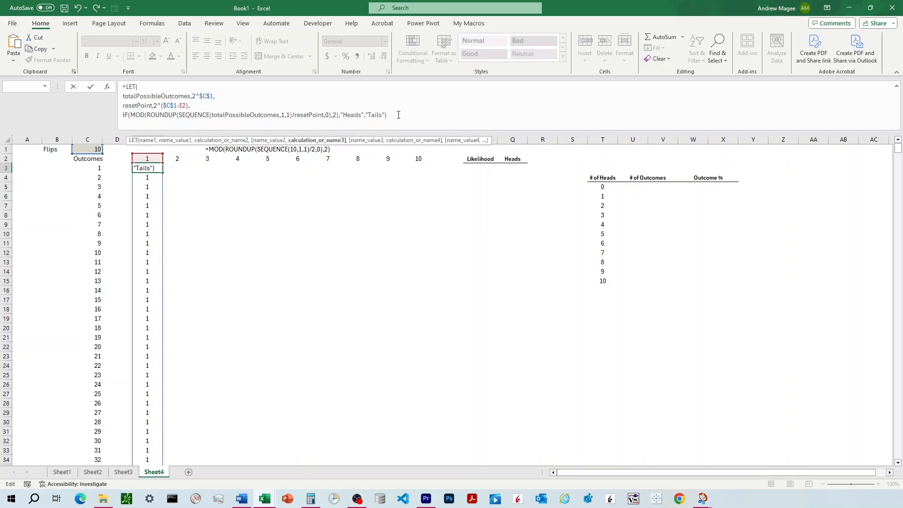
{"action": "key", "text": "Return"}
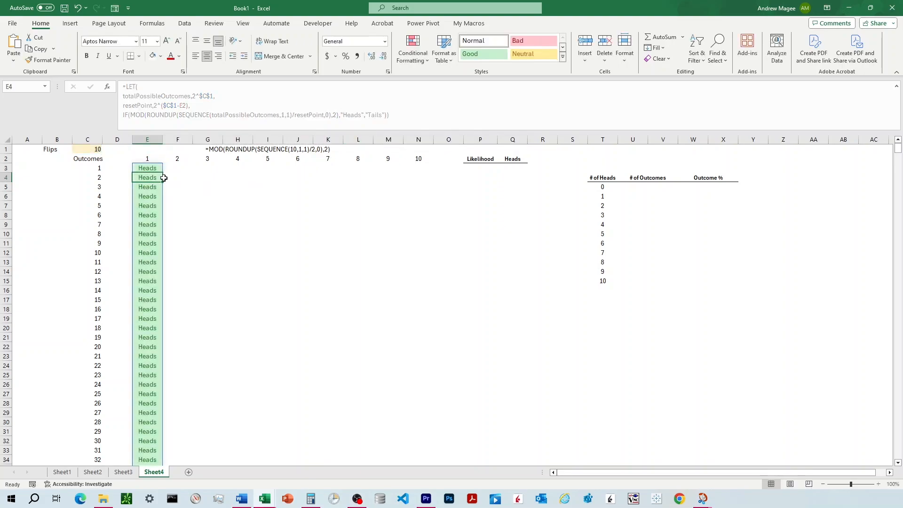
{"action": "left_click_drag", "start_coordinate": [898, 150], "coordinate": [901, 120]}
{"action": "left_click", "coordinate": [153, 166]}
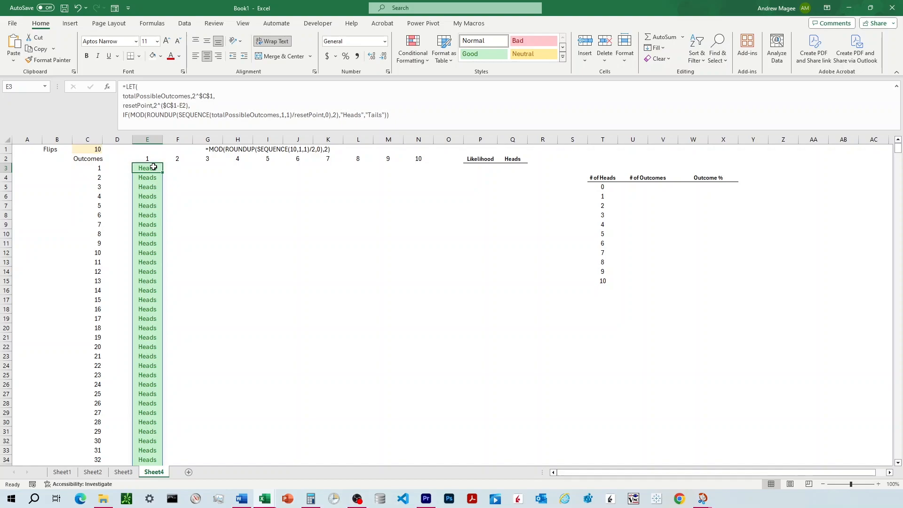
{"action": "key", "text": "shift+Right"}
{"action": "key", "text": "shift+Right"}
{"action": "key", "text": "shift+Right"}
{"action": "key", "text": "shift+Right"}
{"action": "key", "text": "shift+Right"}
{"action": "key", "text": "shift+Right"}
{"action": "key", "text": "shift+Right"}
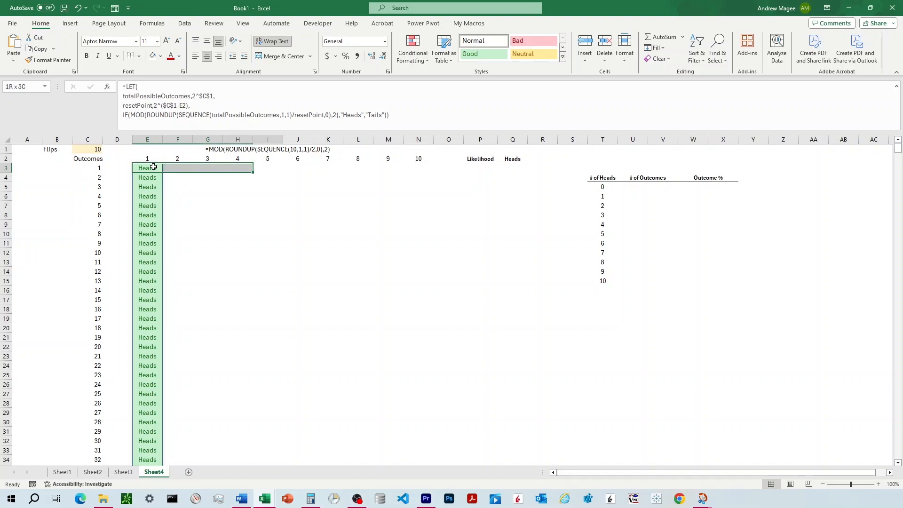
{"action": "key", "text": "shift+Right"}
{"action": "key", "text": "shift+Right"}
{"action": "key", "text": "ctrl+shift+Down"}
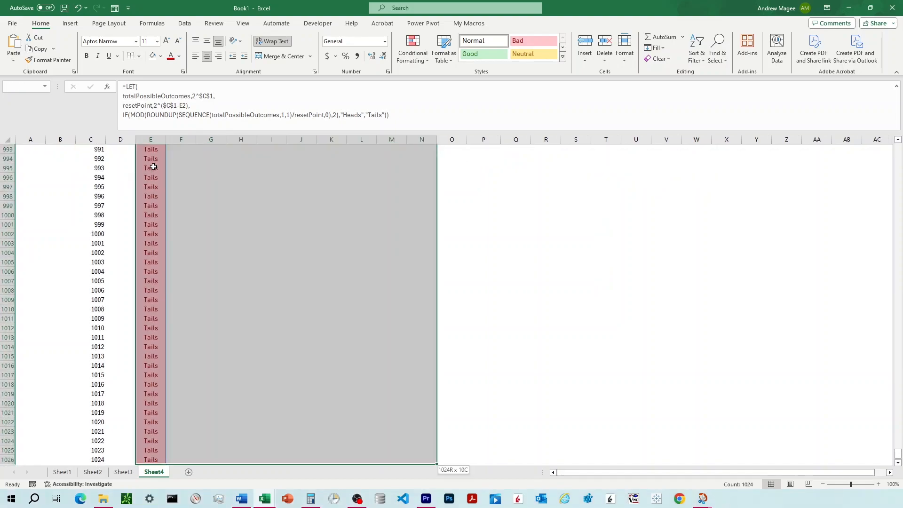
{"action": "left_click", "coordinate": [408, 65]}
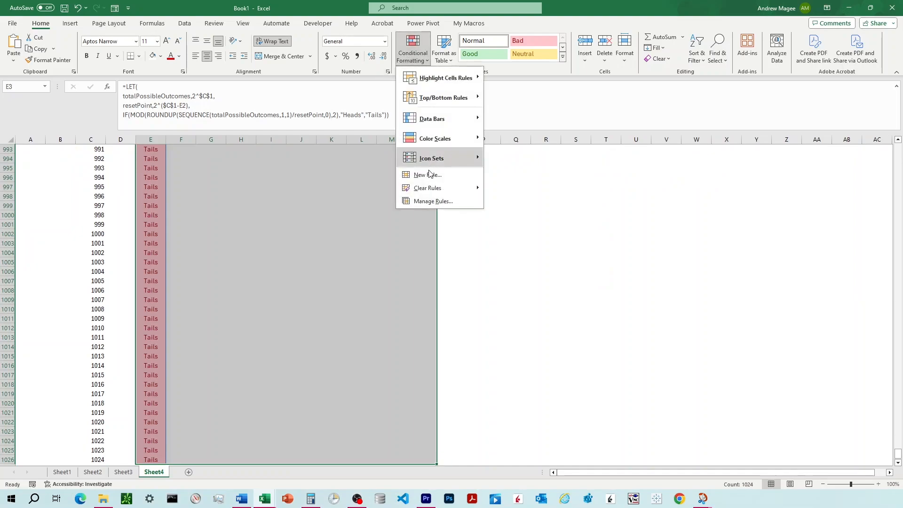
{"action": "mouse_move", "coordinate": [437, 78]}
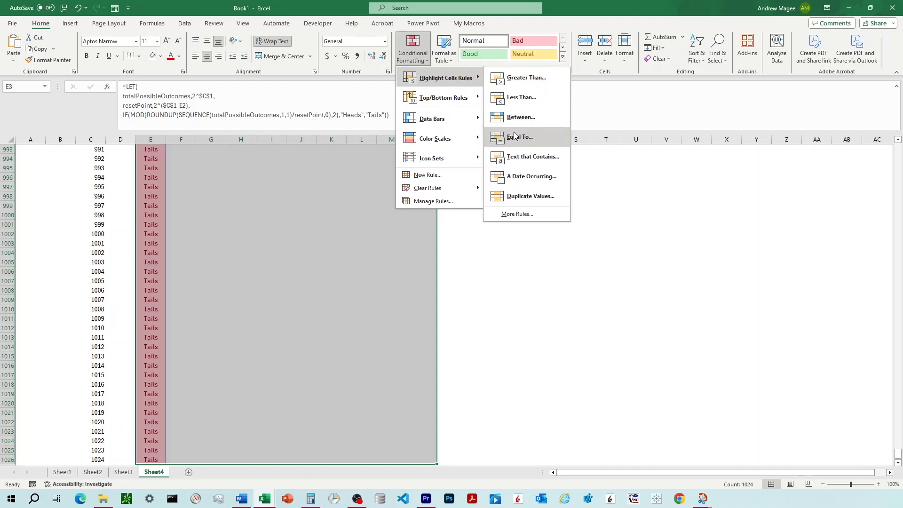
{"action": "left_click", "coordinate": [514, 136]}
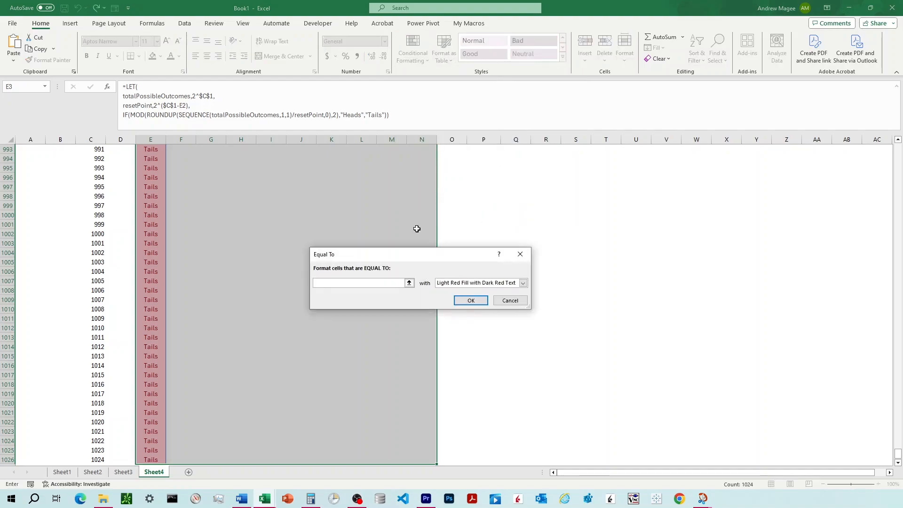
{"action": "type", "text": "Heads"}
{"action": "left_click", "coordinate": [523, 282]}
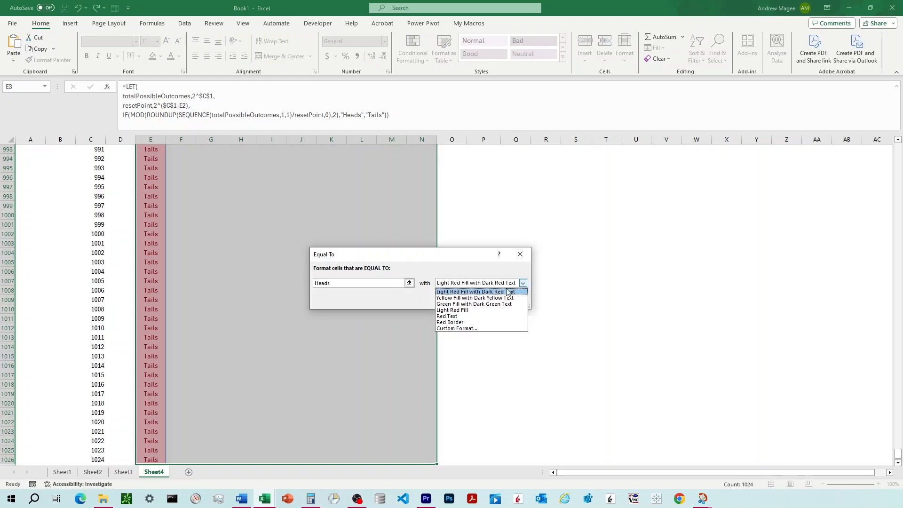
{"action": "left_click", "coordinate": [474, 304]}
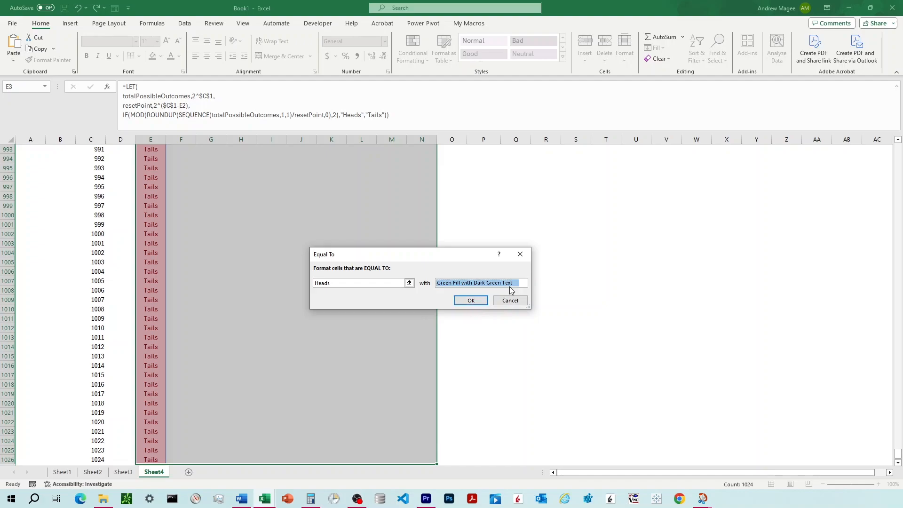
{"action": "left_click", "coordinate": [354, 284]}
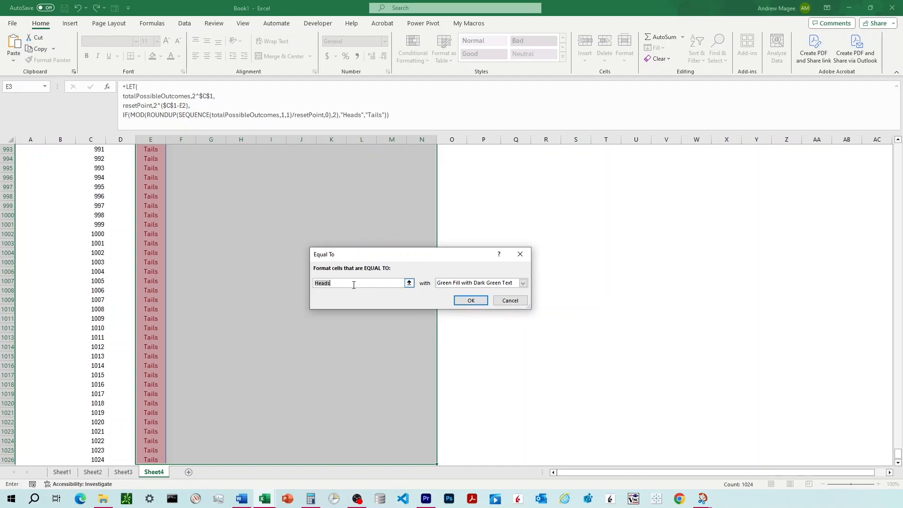
{"action": "left_click", "coordinate": [522, 255]}
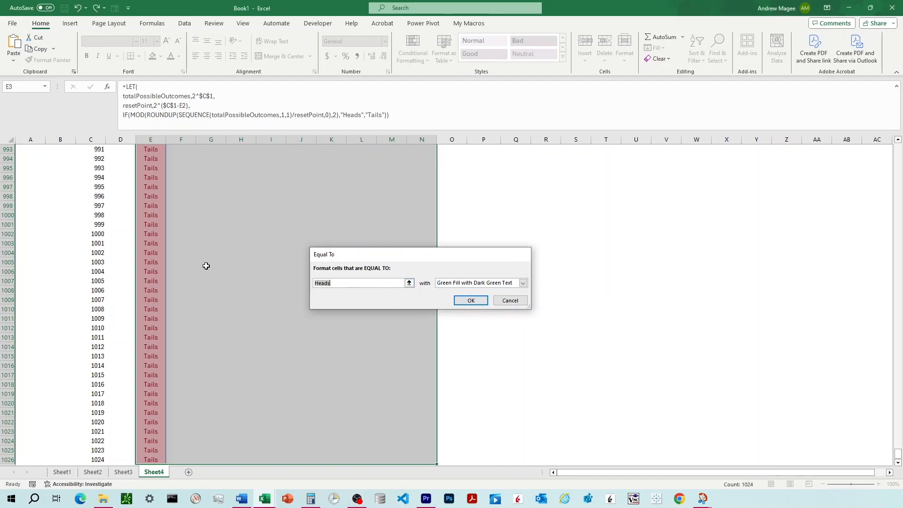
Step: Wrap the E3 formula's Heads/Tails expression in an outer IF that tests LEN(E2)>0 and otherwise returns an empty string
{"action": "left_click_drag", "start_coordinate": [901, 453], "coordinate": [896, 149]}
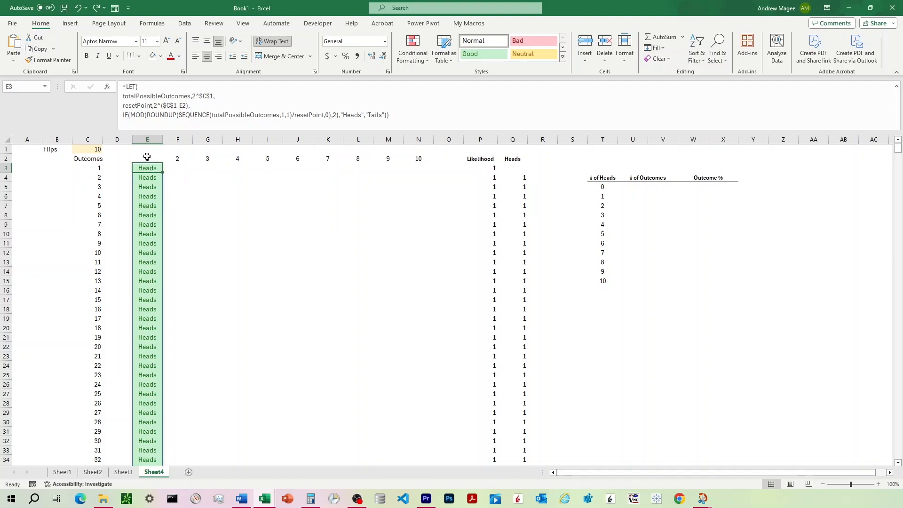
{"action": "left_click", "coordinate": [135, 110]}
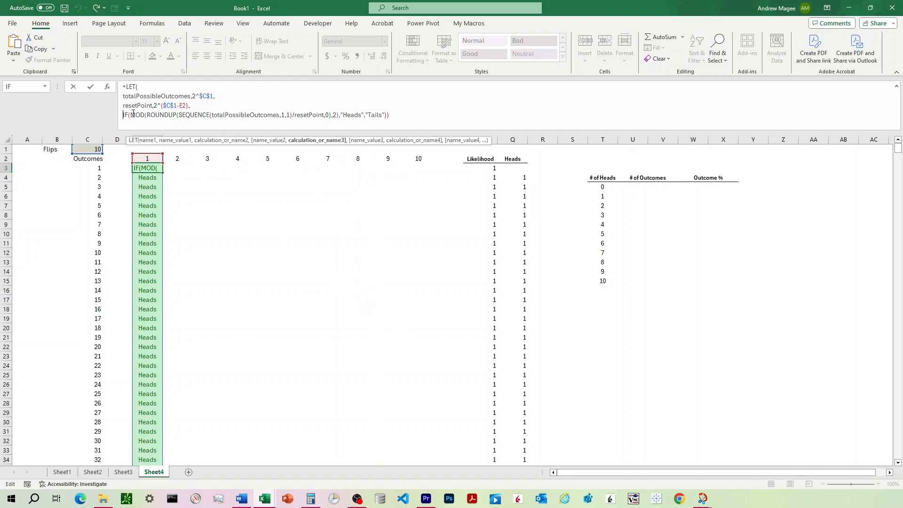
{"action": "type", "text": "IF("}
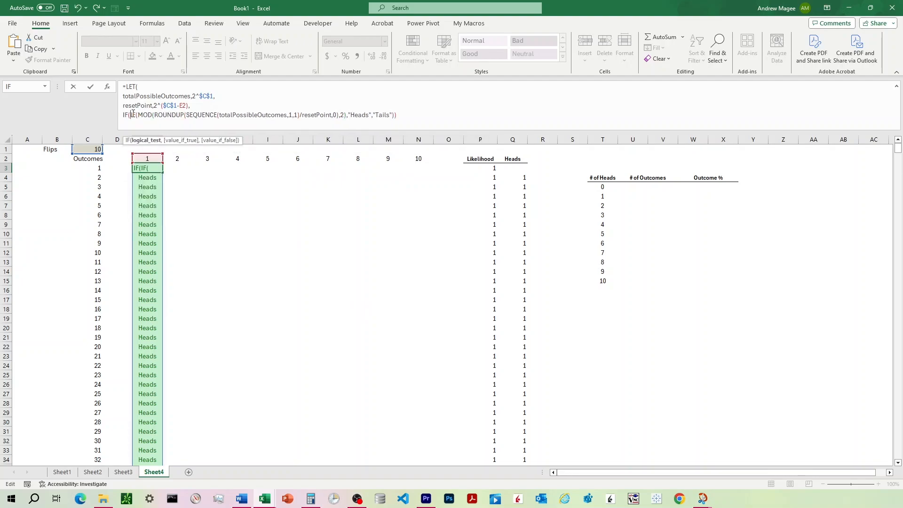
{"action": "type", "text": "LEN("}
{"action": "left_click", "coordinate": [151, 157]}
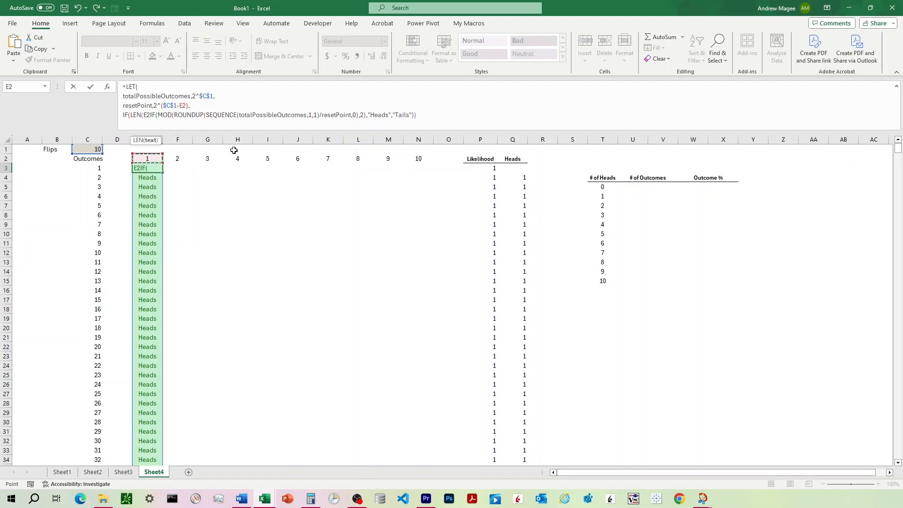
{"action": "type", "text": ")>0,"}
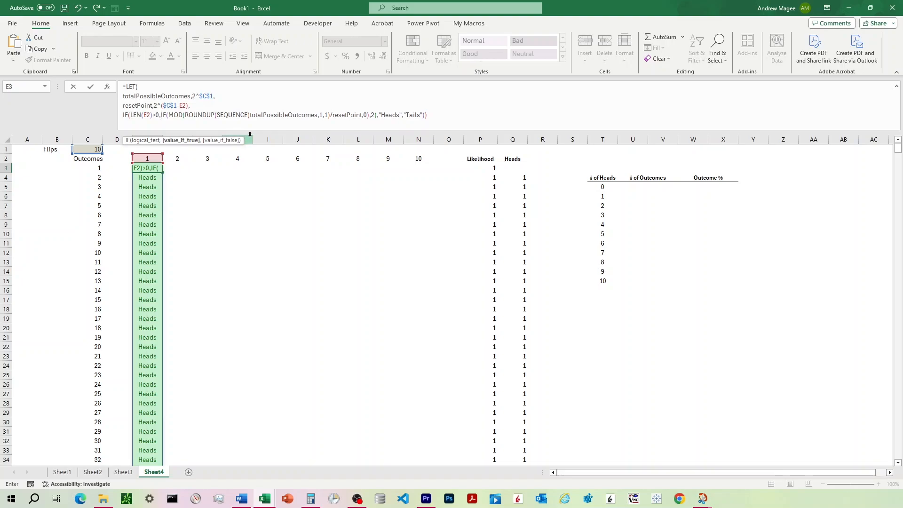
{"action": "left_click", "coordinate": [435, 115]}
{"action": "type", "text": ",\"\""}
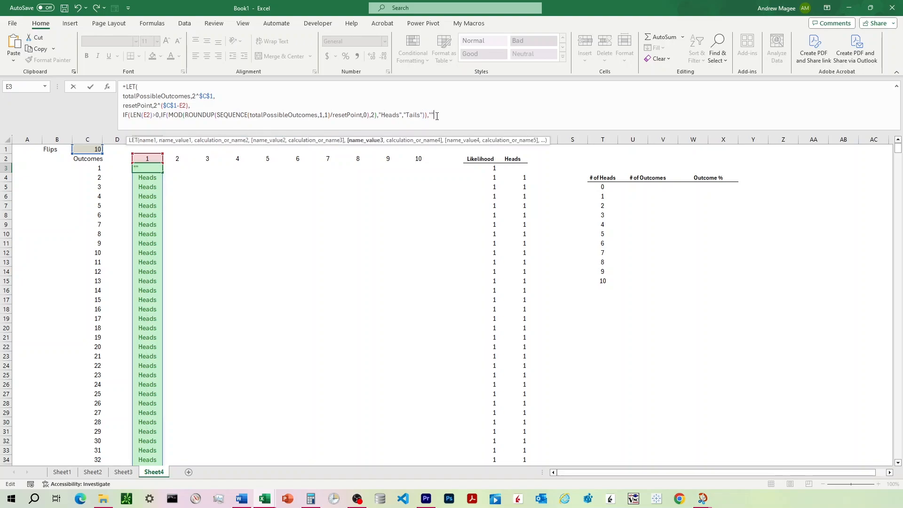
{"action": "type", "text": ")"}
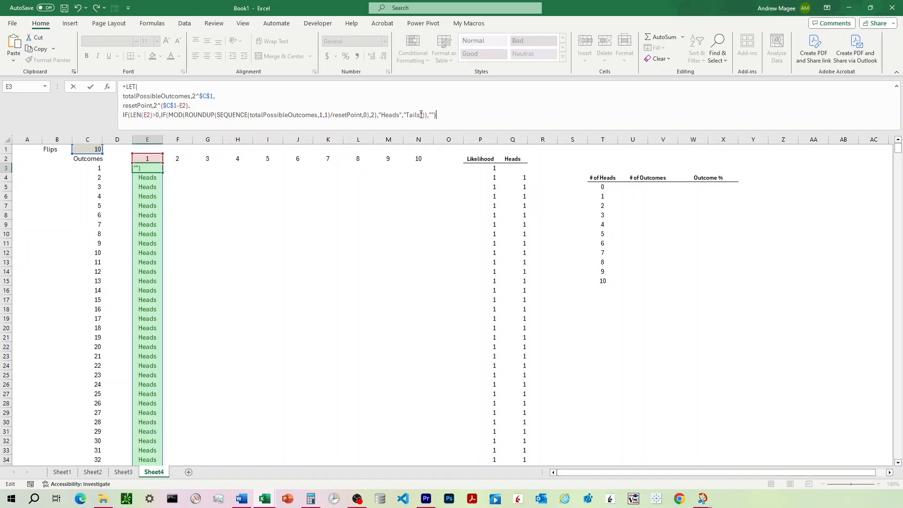
Step: Remove the extra closing parenthesis after "Tails" in the E3 formula, then enter it and fill it across to N3
{"action": "key", "text": "Left"}
{"action": "key", "text": "Left"}
{"action": "key", "text": "Left"}
{"action": "key", "text": "Left"}
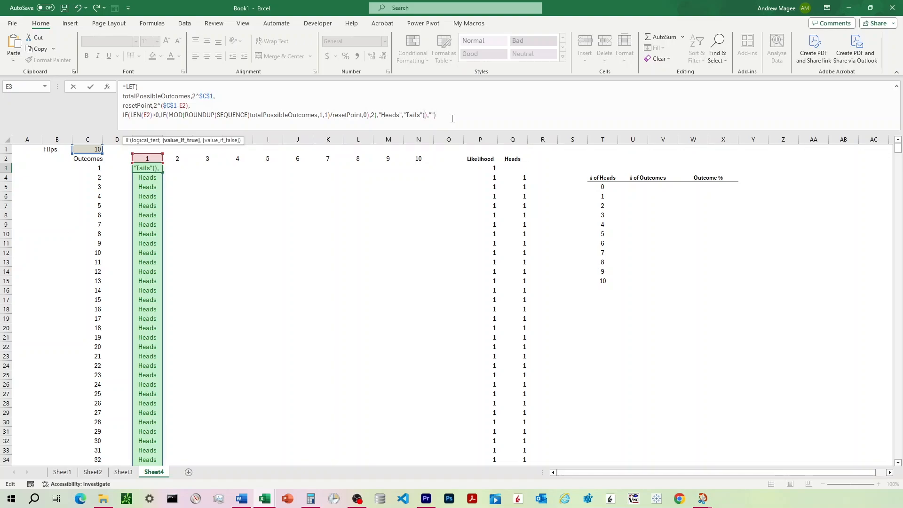
{"action": "key", "text": "BackSpace"}
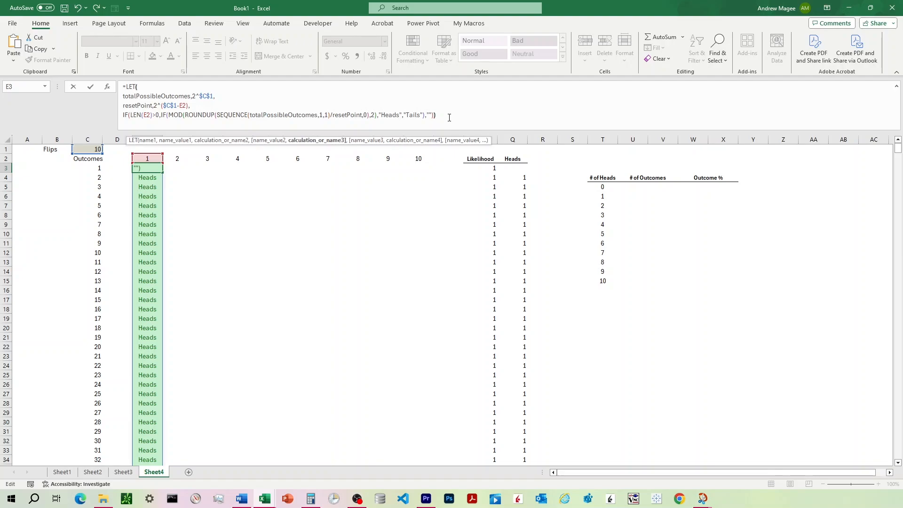
{"action": "key", "text": "ctrl+Return"}
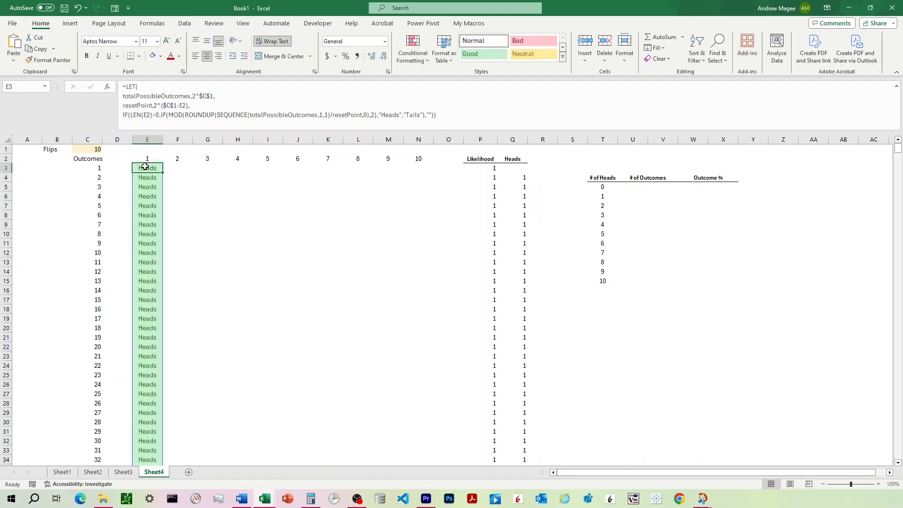
{"action": "left_click_drag", "start_coordinate": [164, 173], "coordinate": [424, 170]}
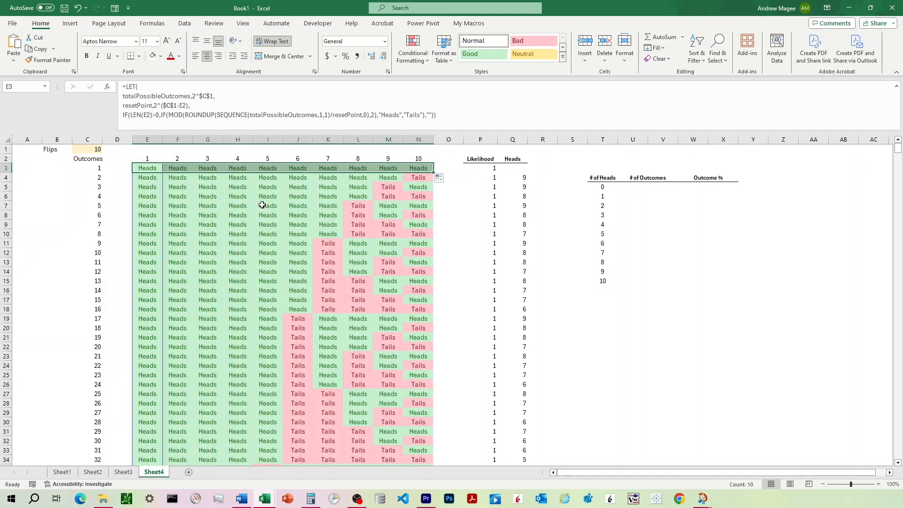
Step: Test the outcome table with 5 flips in C1, and restore the count to 10
{"action": "left_click", "coordinate": [90, 150]}
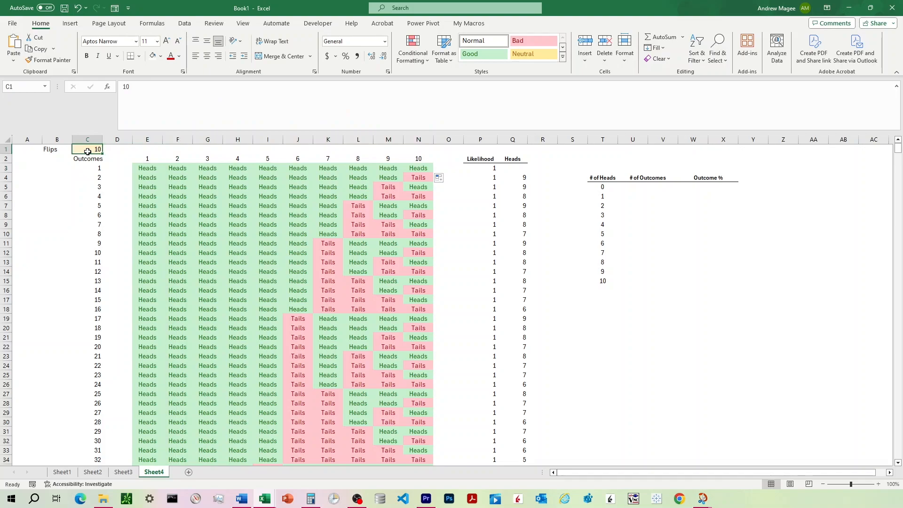
{"action": "type", "text": "5"}
{"action": "key", "text": "Return"}
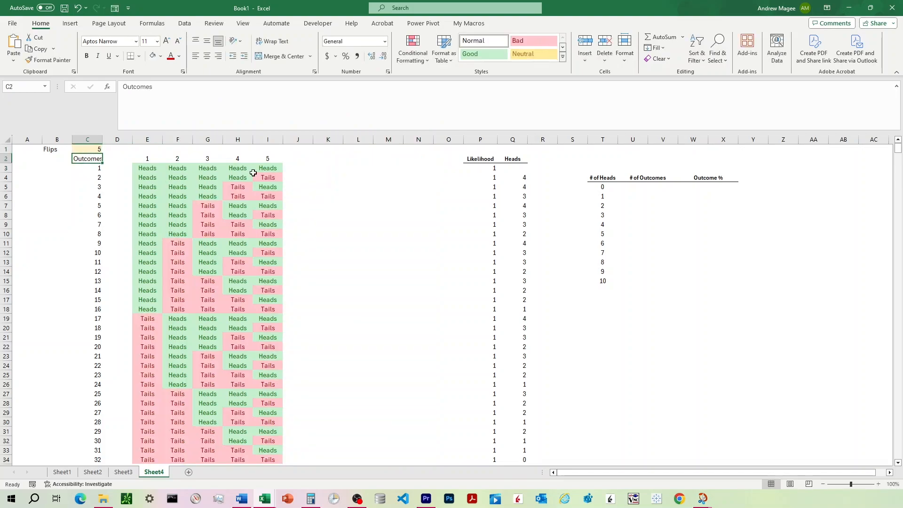
{"action": "left_click", "coordinate": [88, 151]}
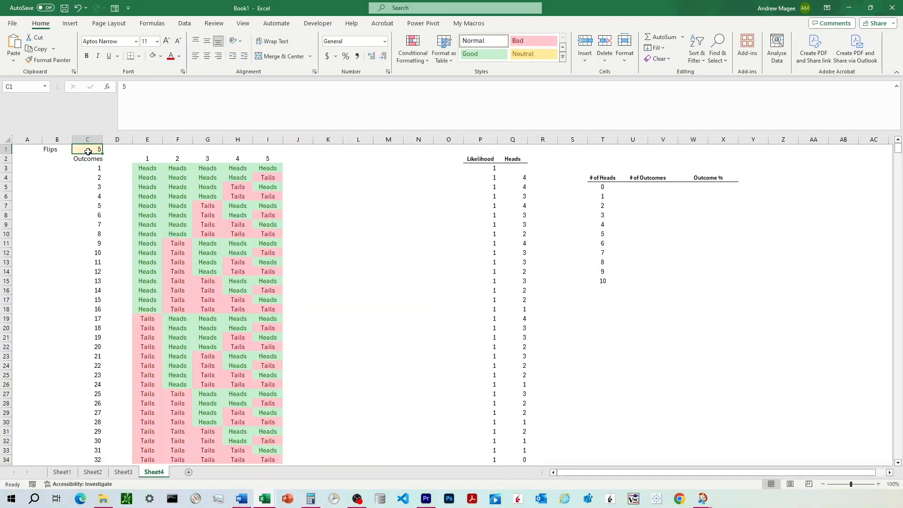
{"action": "type", "text": "10"}
{"action": "key", "text": "Return"}
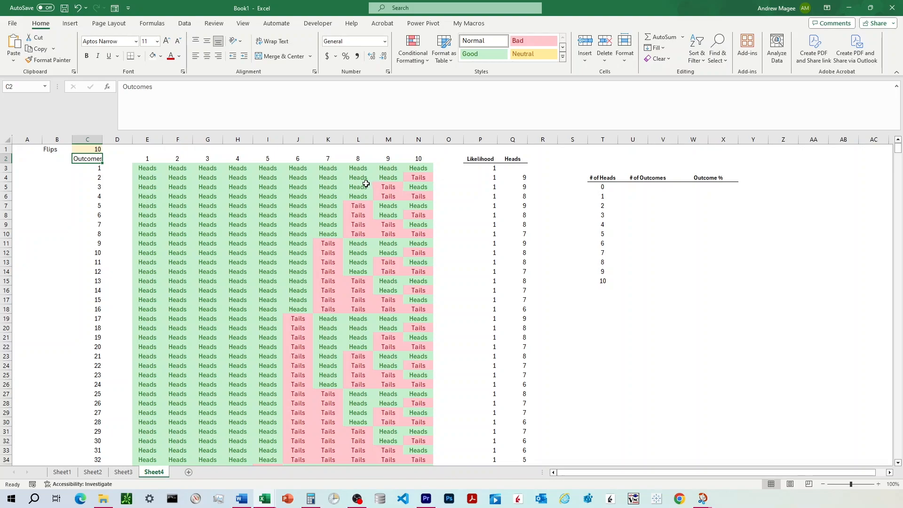
Step: Change the true result of the Likelihood formula in P3 to 1/2^$C$1, with an absolute reference to the flip count
{"action": "left_click", "coordinate": [491, 169]}
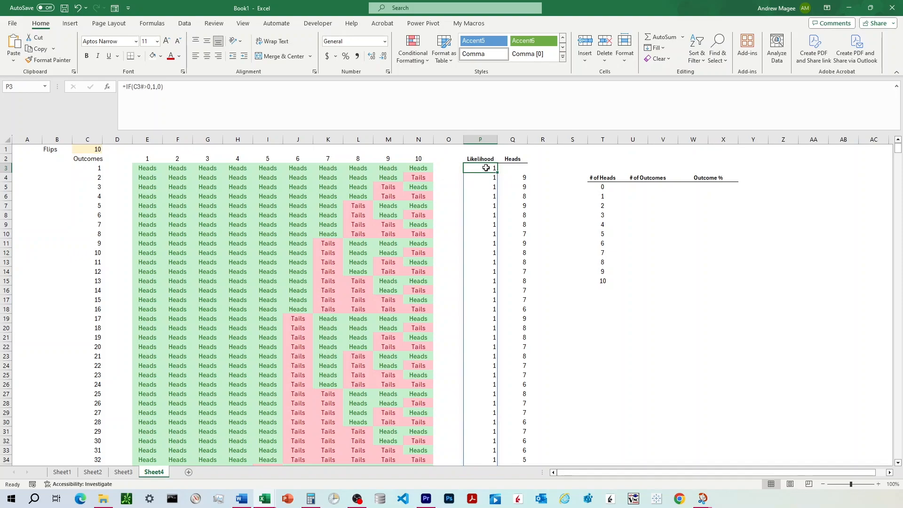
{"action": "left_click_drag", "start_coordinate": [480, 159], "coordinate": [516, 160]}
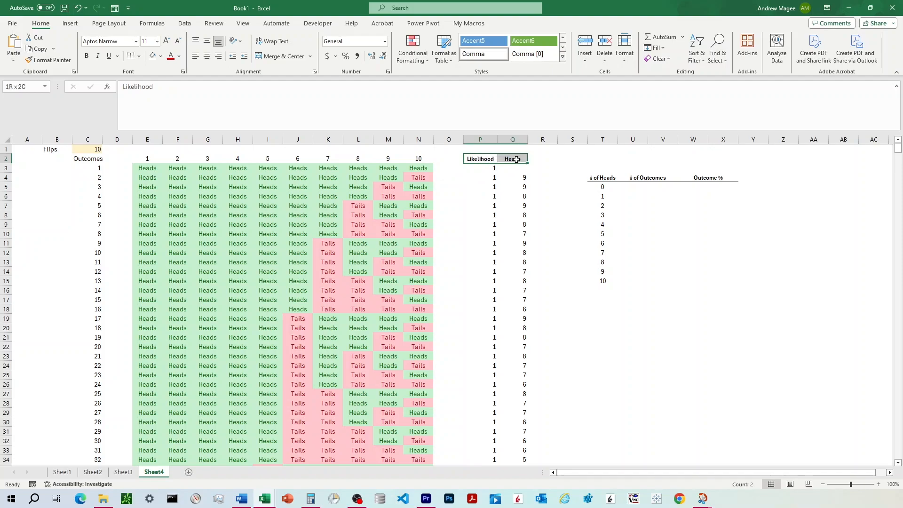
{"action": "left_click", "coordinate": [482, 168]}
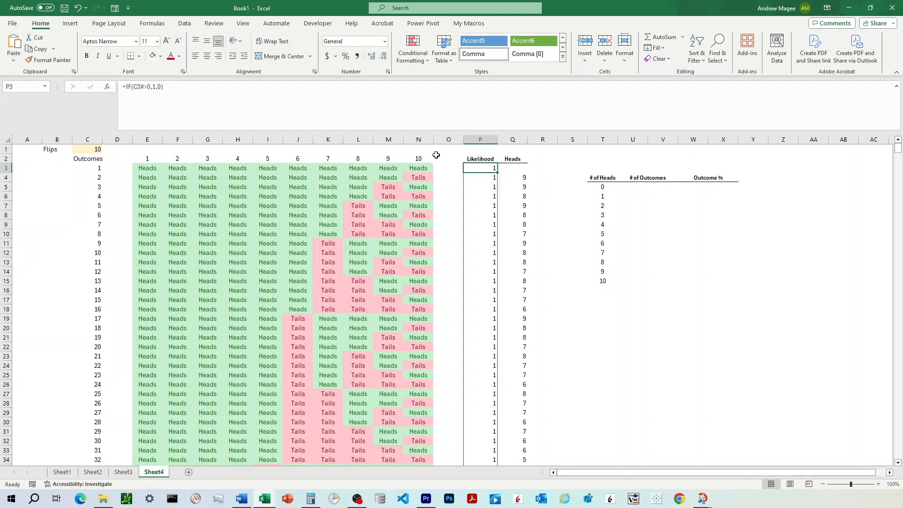
{"action": "left_click", "coordinate": [218, 114]}
{"action": "left_click", "coordinate": [140, 86]}
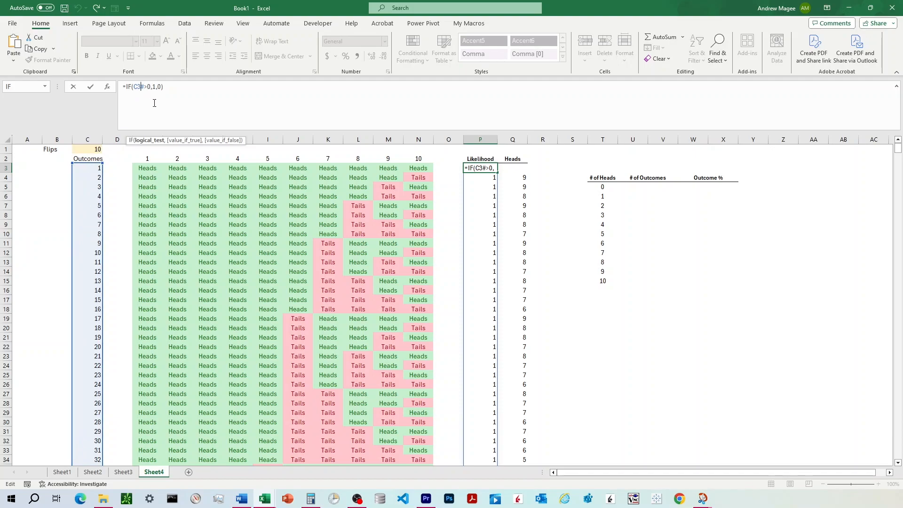
{"action": "left_click", "coordinate": [153, 87]}
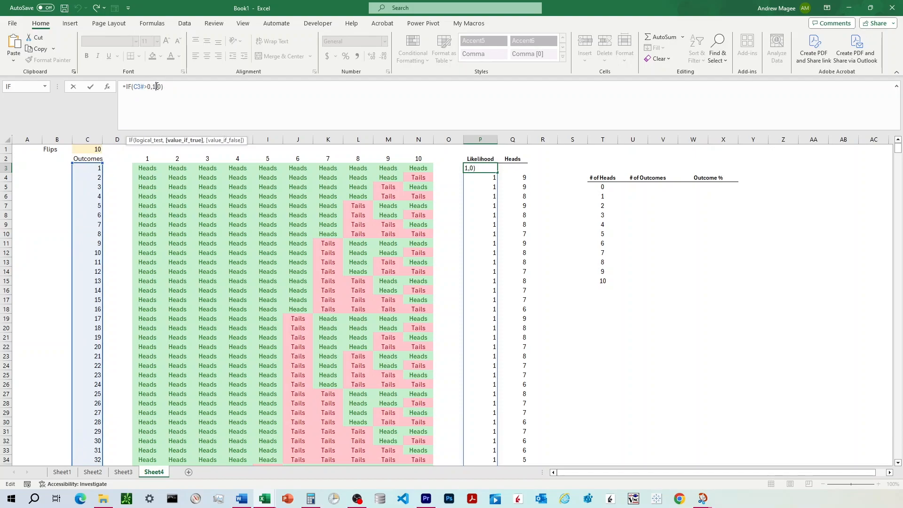
{"action": "type", "text": "/2^"}
{"action": "left_click", "coordinate": [98, 149]}
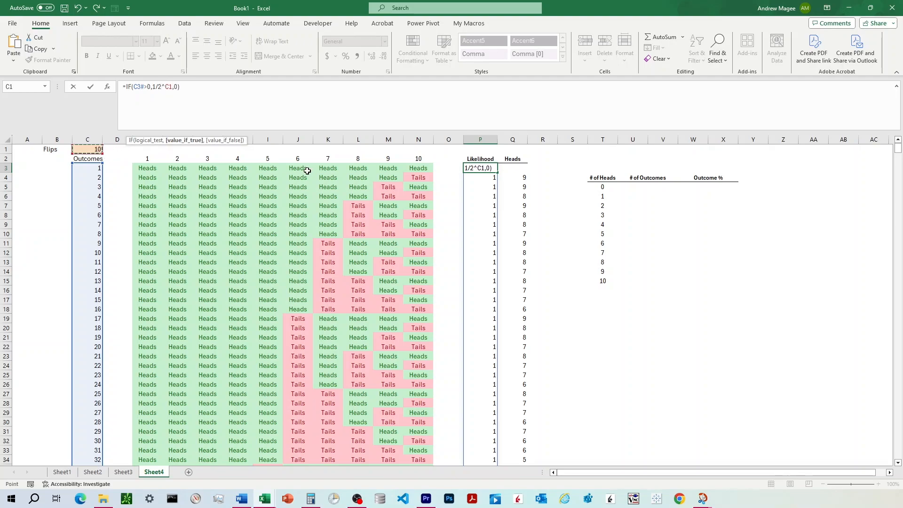
{"action": "key", "text": "F4"}
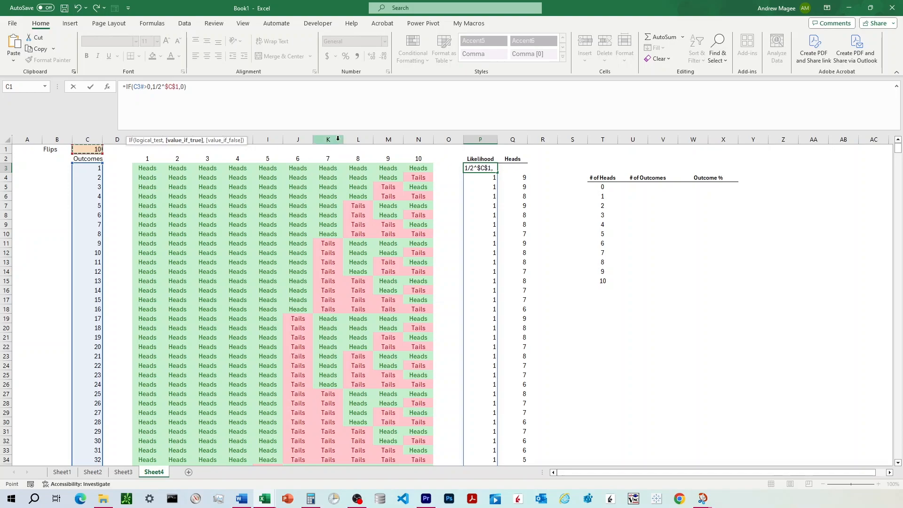
Step: Replace the false result 0 in the P3 formula with an empty string and enter the formula
{"action": "left_click", "coordinate": [185, 87]}
{"action": "key", "text": "BackSpace"}
{"action": "type", "text": "\""}
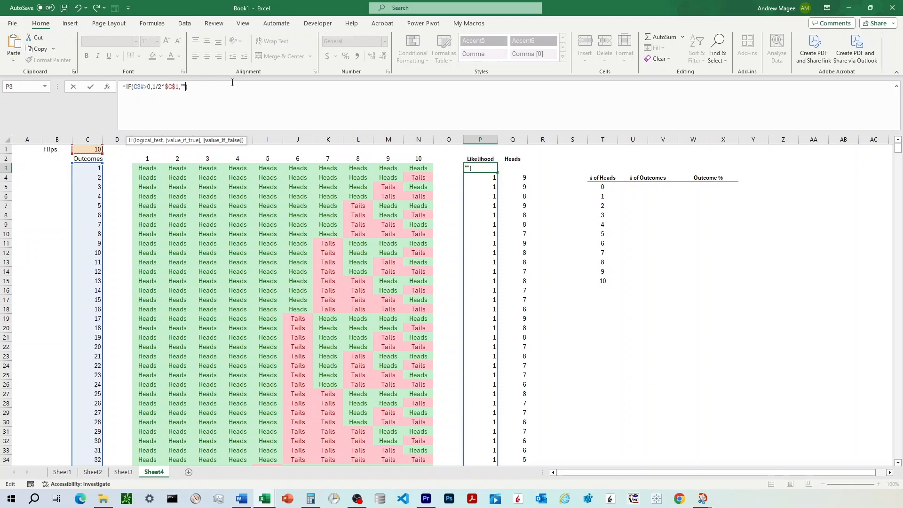
{"action": "key", "text": "Return"}
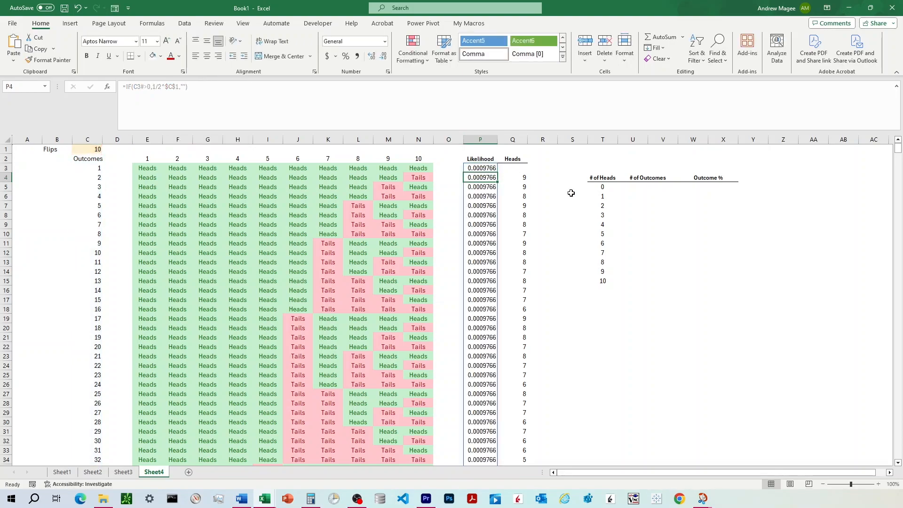
Step: Select all spilled Likelihood values from P3 down to row 1026 to check their sum
{"action": "left_click", "coordinate": [481, 169]}
{"action": "key", "text": "ctrl+shift+Down"}
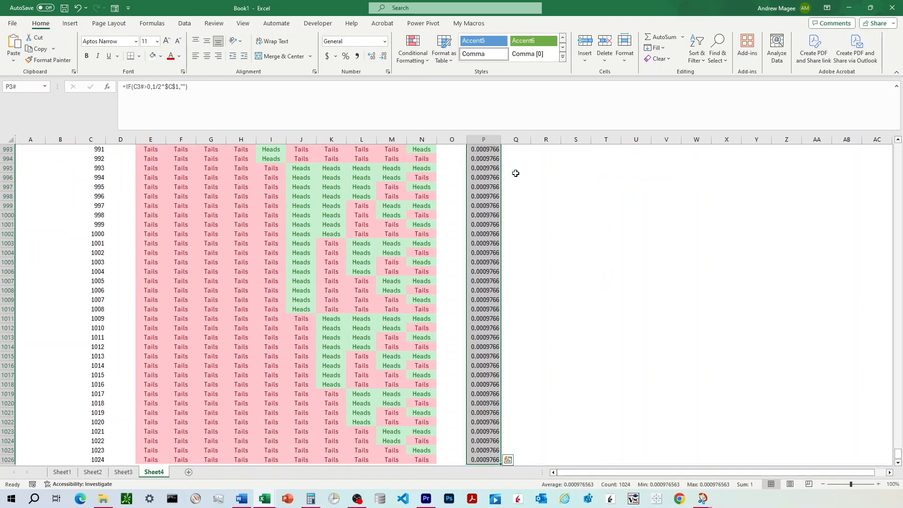
Step: Format the Likelihood values in column P as percentages with four decimal places
{"action": "left_click", "coordinate": [485, 149], "text": "ctrl"}
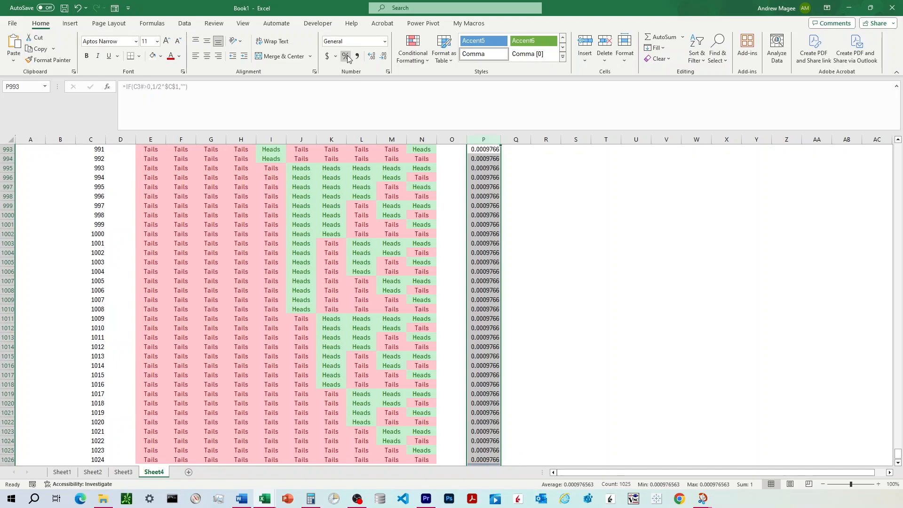
{"action": "left_click", "coordinate": [346, 56]}
{"action": "left_click", "coordinate": [379, 59]}
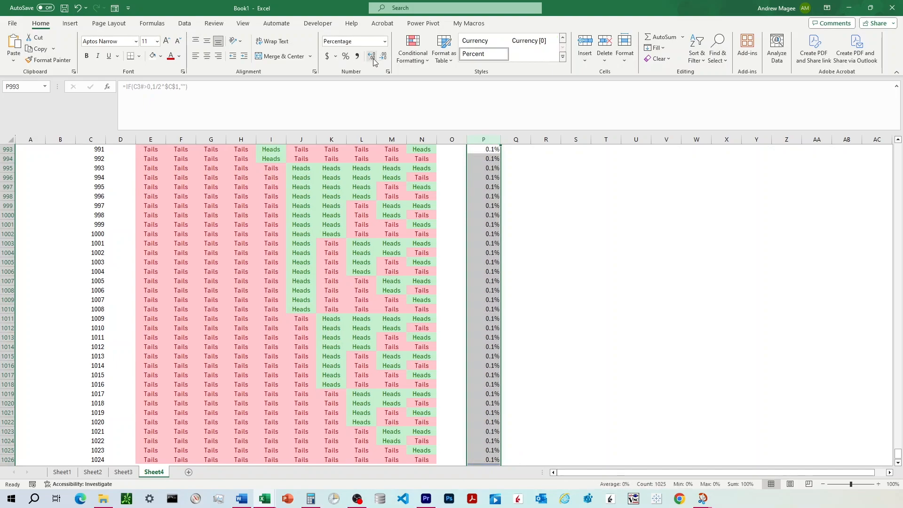
{"action": "left_click", "coordinate": [379, 59]}
{"action": "left_click", "coordinate": [379, 59]}
{"action": "left_click", "coordinate": [379, 59]}
Step: Enter =COUNTIF(E3:N3,"Heads") in Q3 to count the heads in the first outcome
{"action": "scroll", "coordinate": [829, 388], "scroll_direction": "up", "scroll_amount": 6}
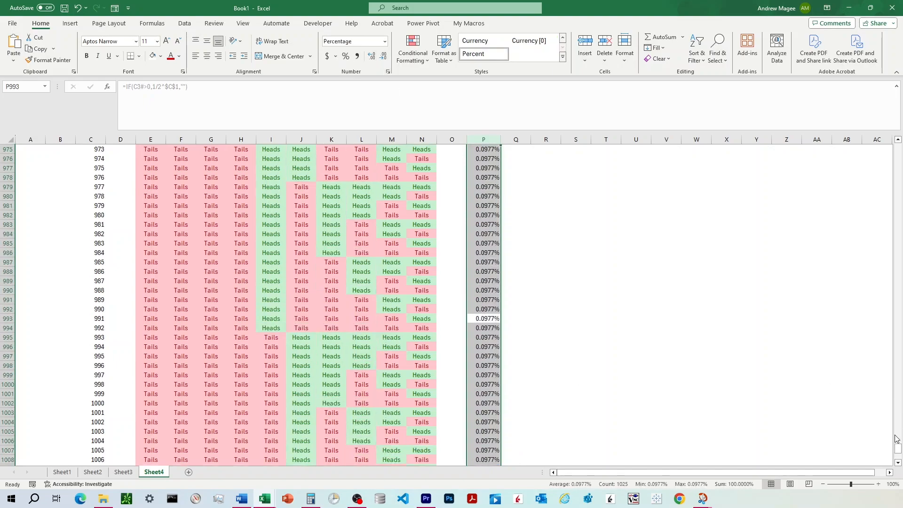
{"action": "left_click_drag", "start_coordinate": [898, 447], "coordinate": [899, 149]}
{"action": "left_click", "coordinate": [517, 160]}
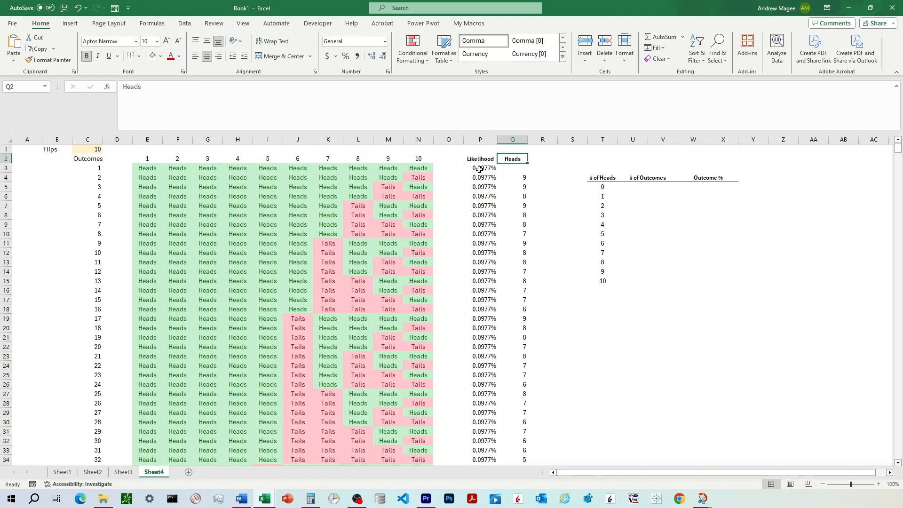
{"action": "left_click", "coordinate": [512, 167]}
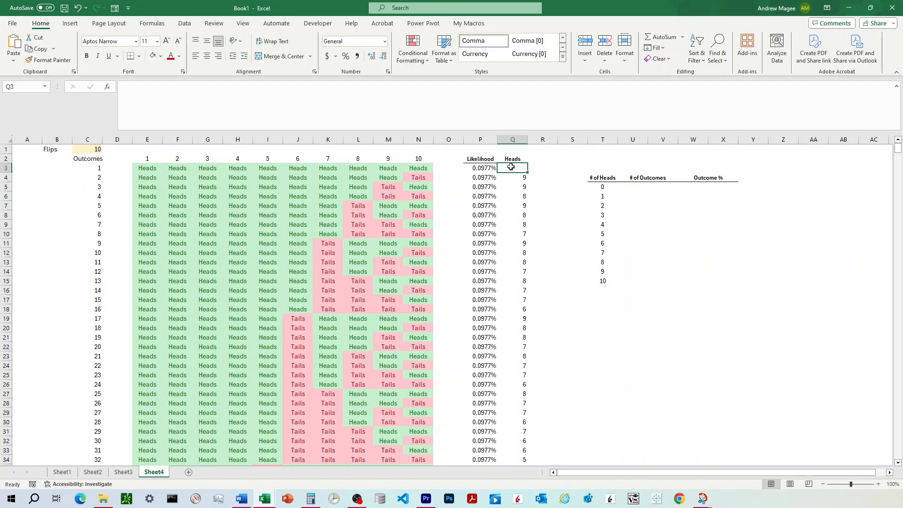
{"action": "left_click", "coordinate": [300, 110]}
{"action": "type", "text": "=IF"}
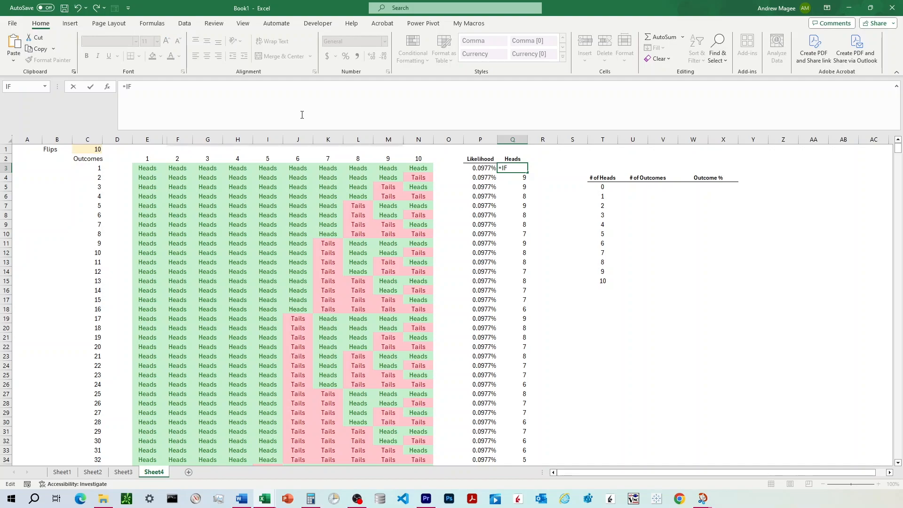
{"action": "type", "text": "COUNT"}
{"action": "type", "text": "IF("}
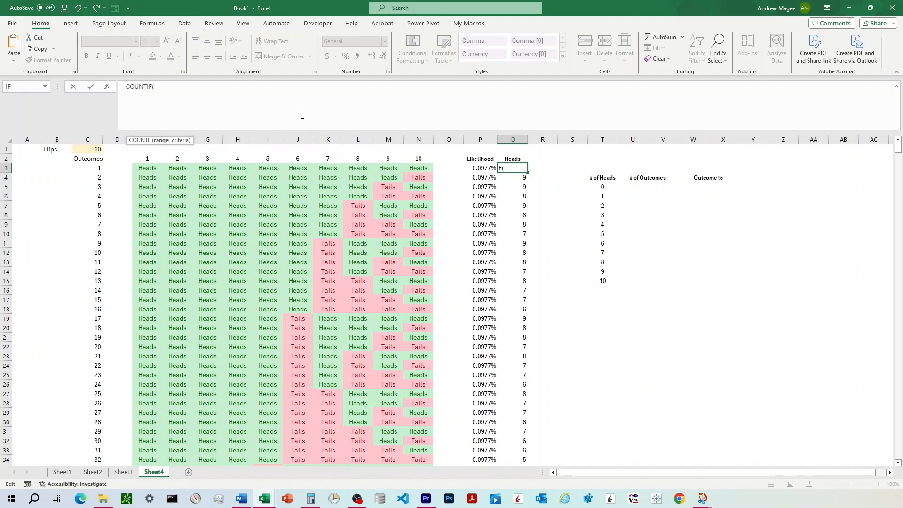
{"action": "left_click_drag", "start_coordinate": [139, 170], "coordinate": [408, 167]}
{"action": "type", "text": ",\""}
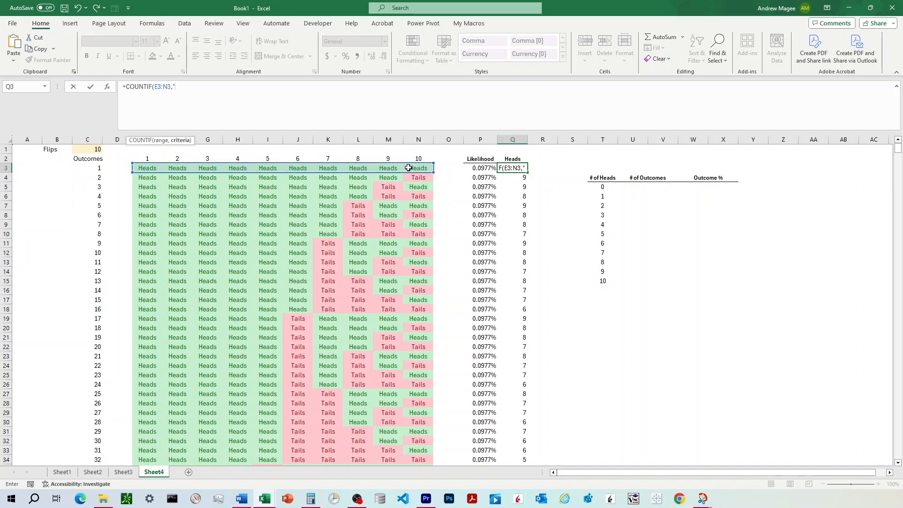
{"action": "type", "text": "Heads\")"}
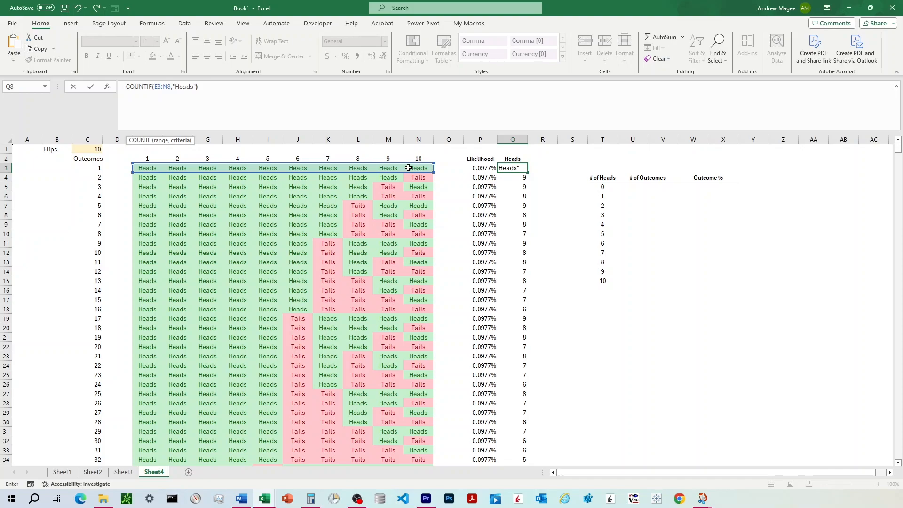
{"action": "key", "text": "Return"}
Step: Fill the heads-counting formula from Q3 down through Q1026, and return to the top of the sheet
{"action": "left_click", "coordinate": [525, 170]}
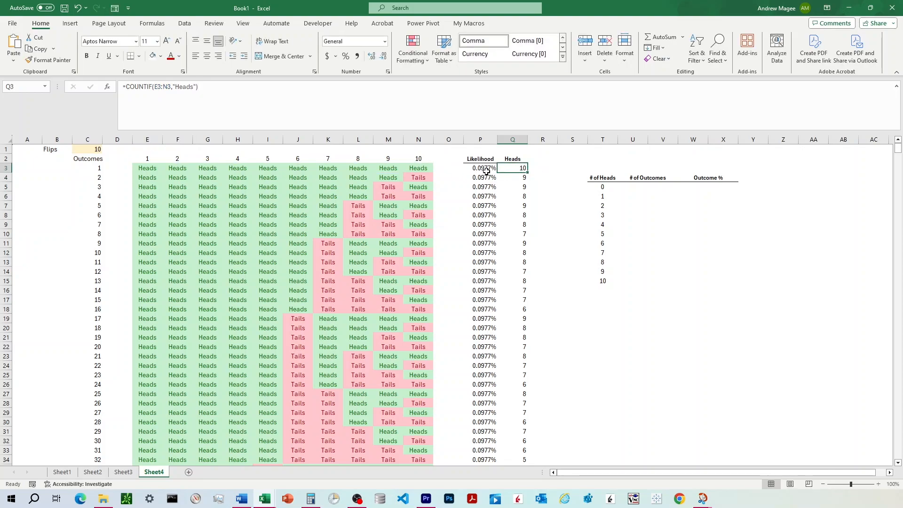
{"action": "left_click", "coordinate": [487, 172]}
{"action": "left_click", "coordinate": [523, 168]}
{"action": "left_click_drag", "start_coordinate": [528, 173], "coordinate": [518, 442]}
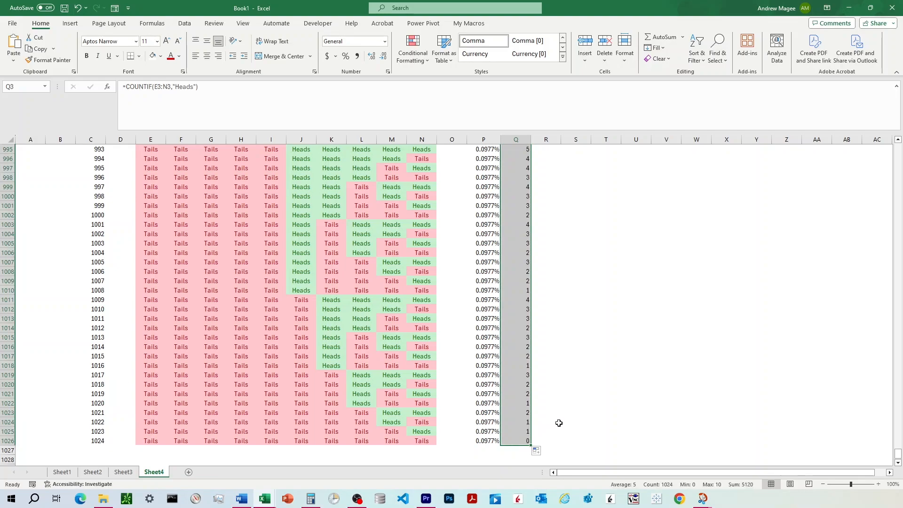
{"action": "scroll", "coordinate": [485, 311], "scroll_direction": "up", "scroll_amount": 13}
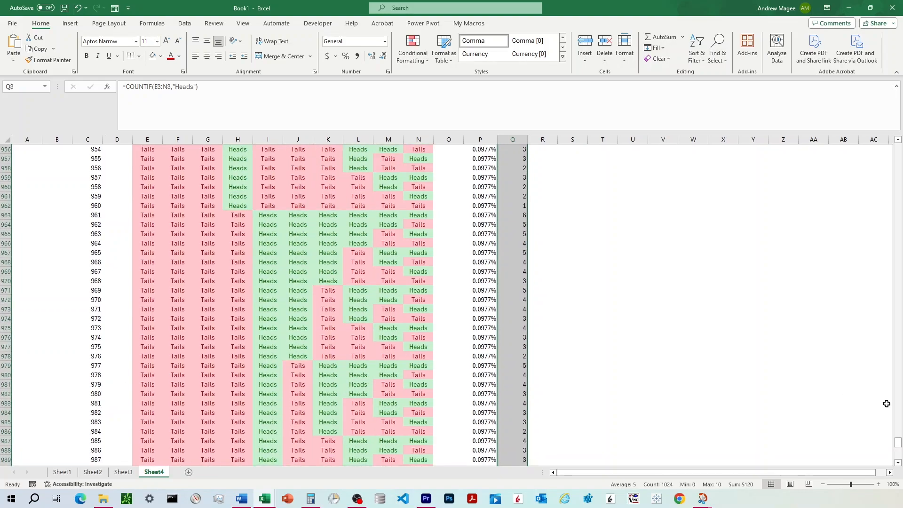
{"action": "left_click_drag", "start_coordinate": [899, 434], "coordinate": [894, 143]}
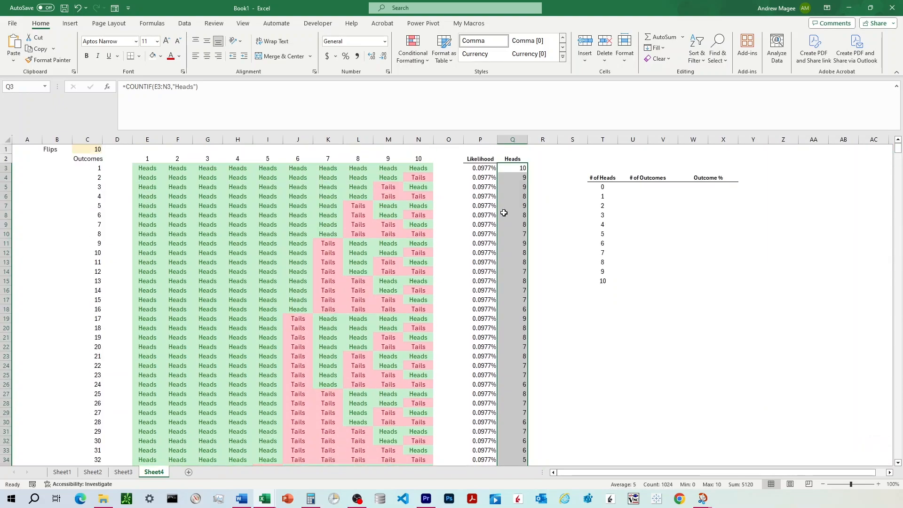
Step: Examine the copied Heads counts and the summary table's # of Heads values 0 to 10 with their # of Outcomes cells
{"action": "left_click", "coordinate": [524, 205]}
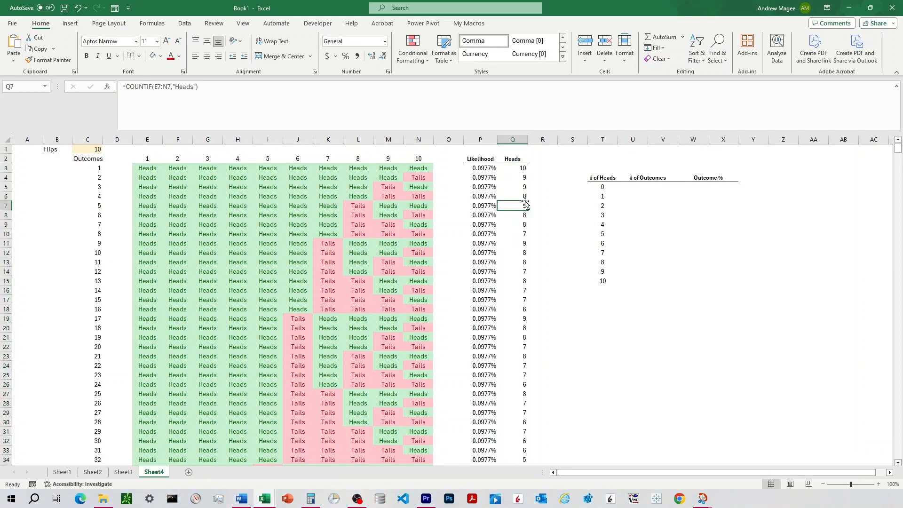
{"action": "left_click", "coordinate": [609, 197]}
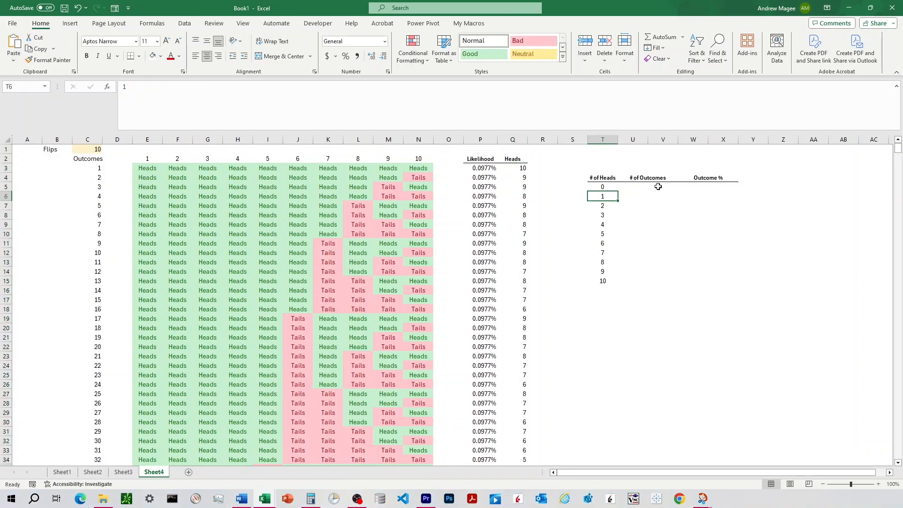
{"action": "left_click", "coordinate": [658, 186]}
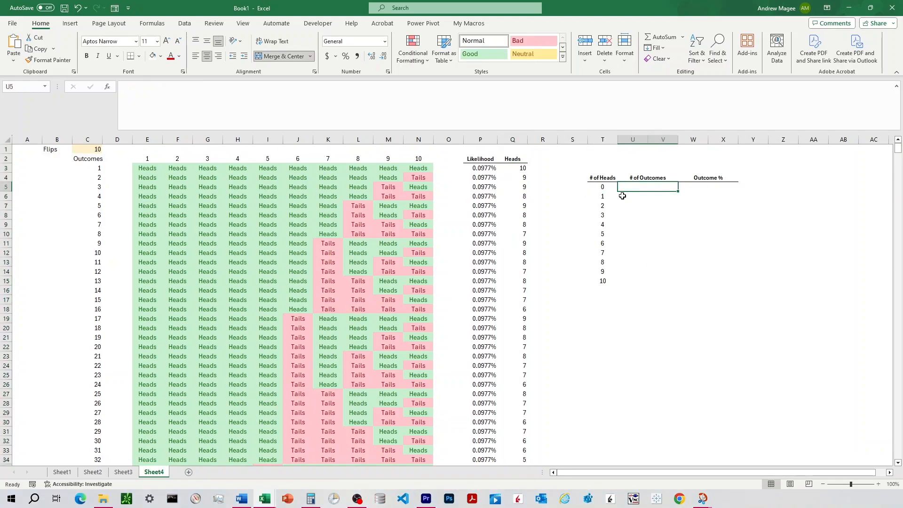
{"action": "left_click", "coordinate": [603, 186]}
{"action": "left_click_drag", "start_coordinate": [602, 186], "coordinate": [607, 281]}
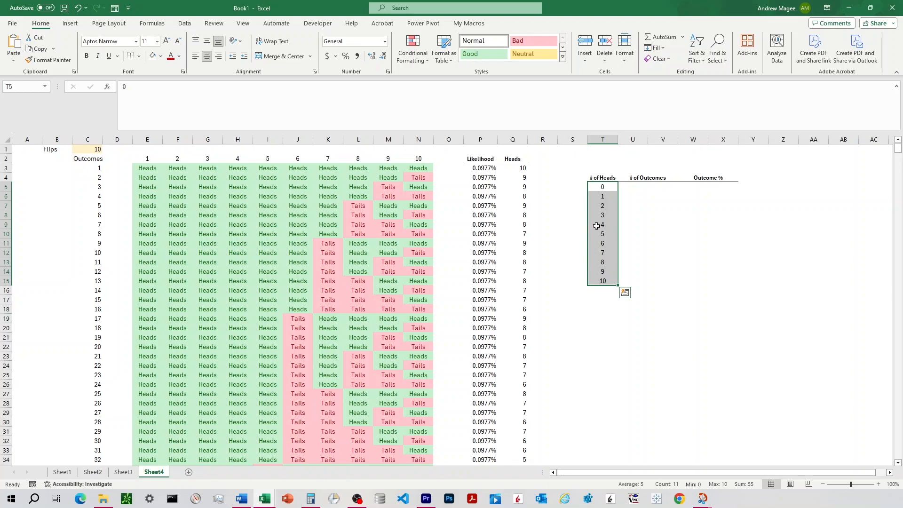
{"action": "left_click", "coordinate": [628, 189]}
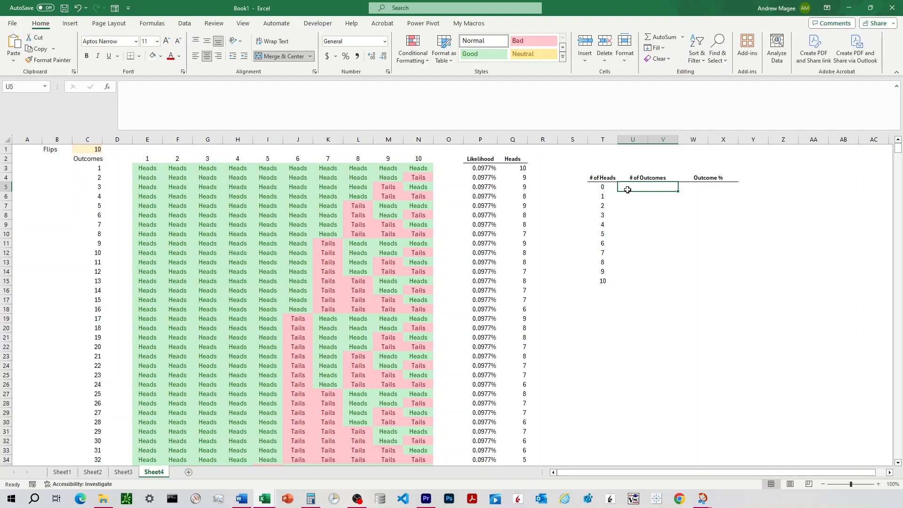
{"action": "key", "text": "Down"}
{"action": "key", "text": "Down"}
{"action": "key", "text": "Down"}
{"action": "key", "text": "Down"}
{"action": "key", "text": "Down"}
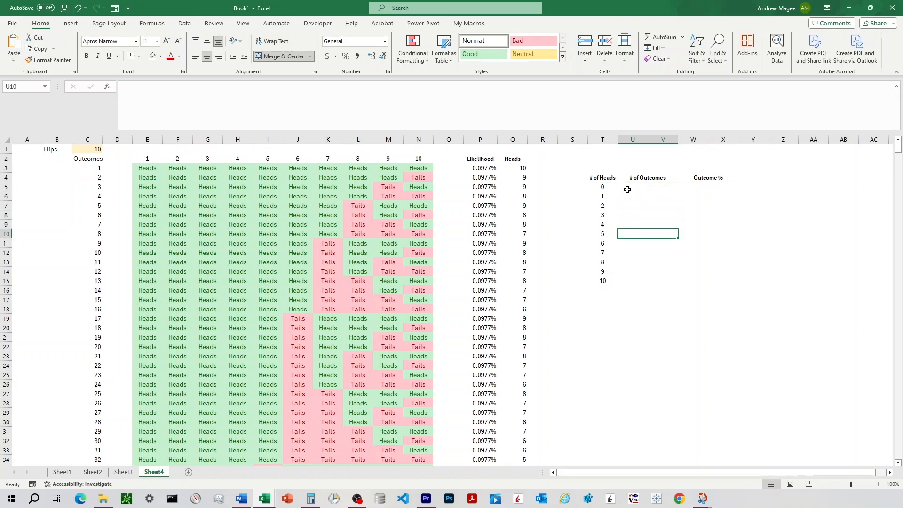
Step: Enter =COUNTIF(Q:Q,T5) in U5 to count the outcomes that have zero heads
{"action": "left_click", "coordinate": [632, 189]}
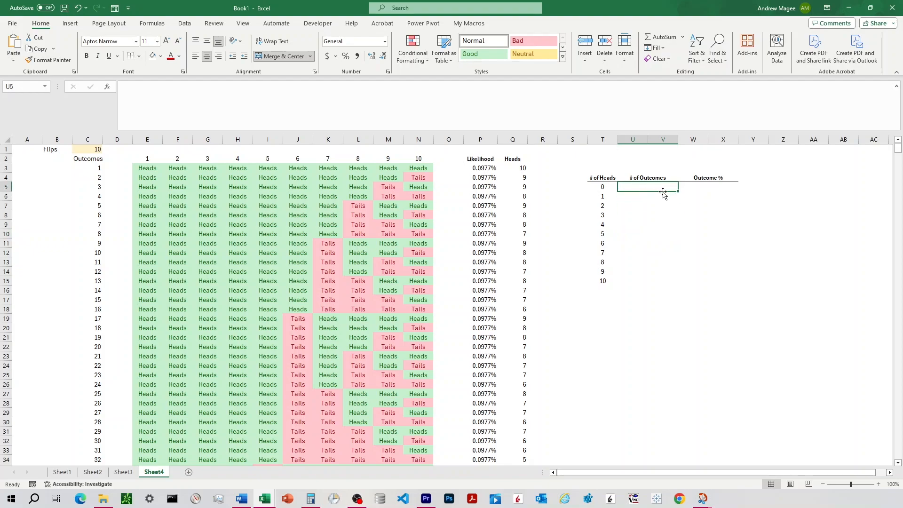
{"action": "type", "text": "=COUNTIF"}
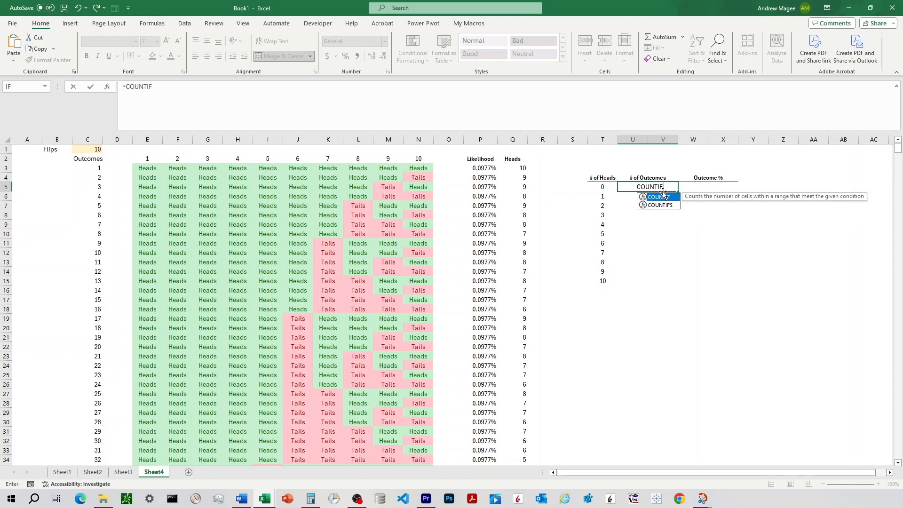
{"action": "type", "text": "("}
{"action": "left_click", "coordinate": [525, 169]}
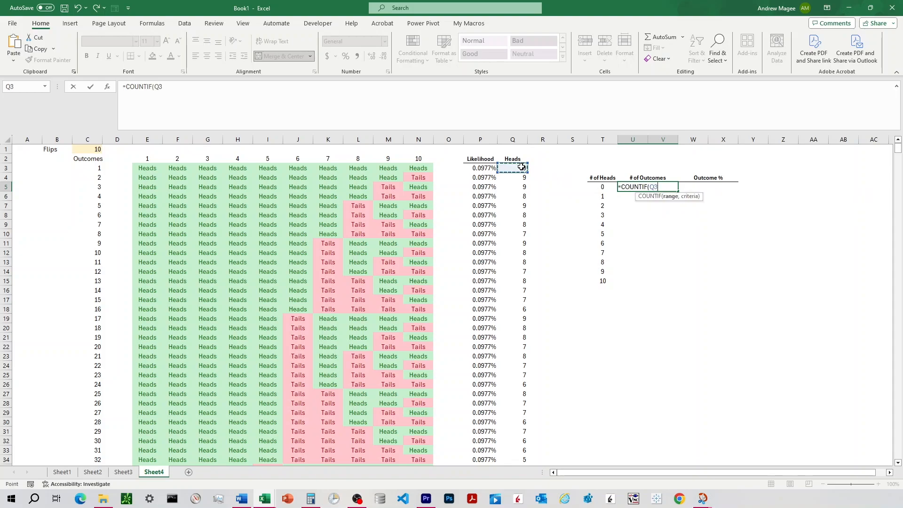
{"action": "left_click", "coordinate": [516, 145]}
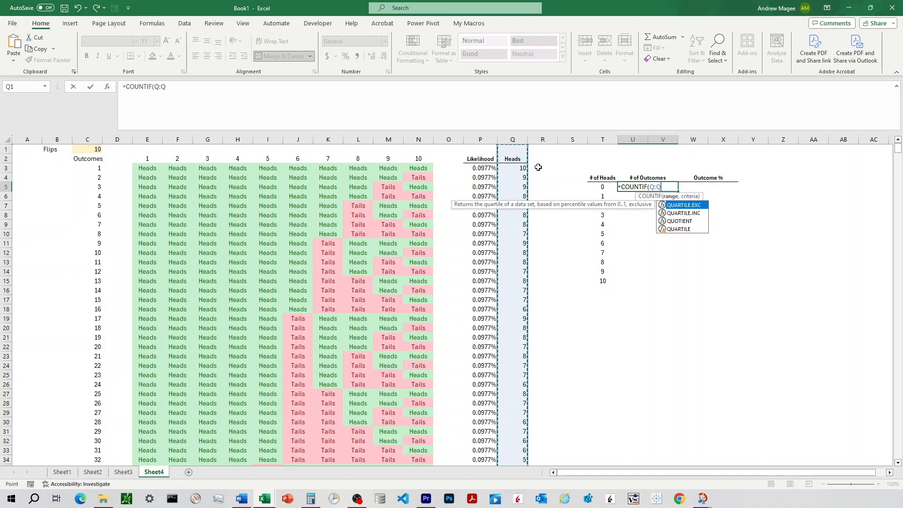
{"action": "type", "text": ","}
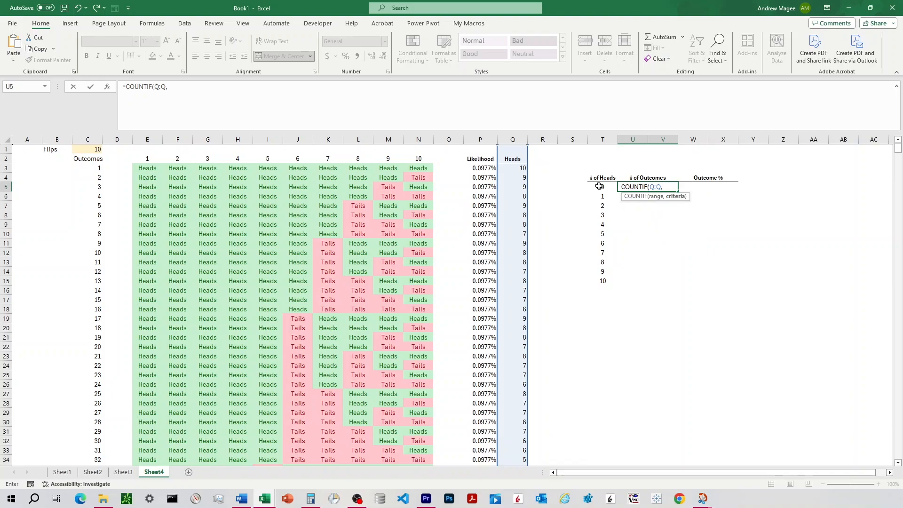
{"action": "left_click", "coordinate": [600, 186]}
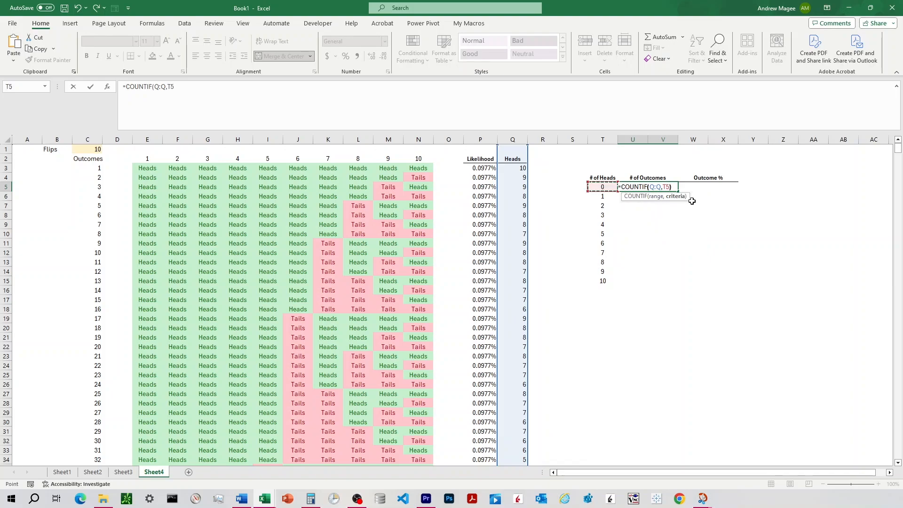
{"action": "type", "text": ")"}
{"action": "key", "text": "Return"}
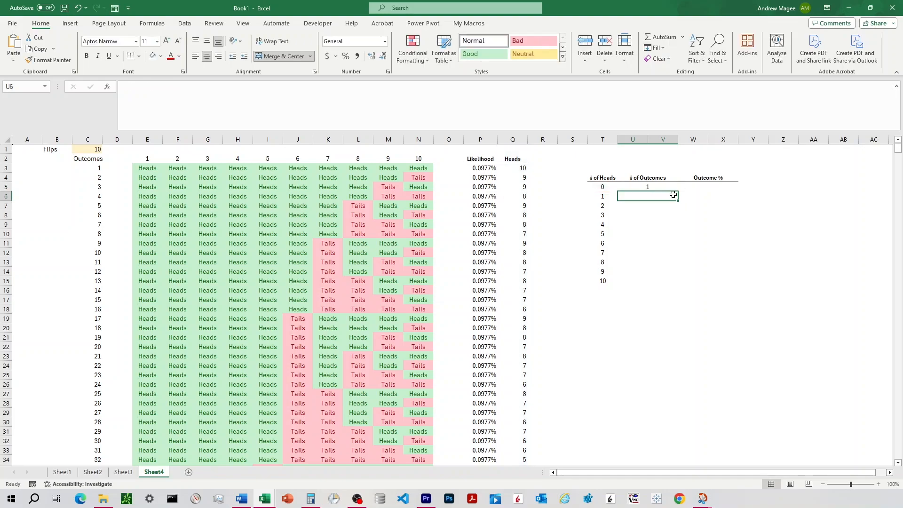
Step: Fill the U5 count formula down through U15 and check the number of outcomes for 5 heads
{"action": "left_click", "coordinate": [653, 187]}
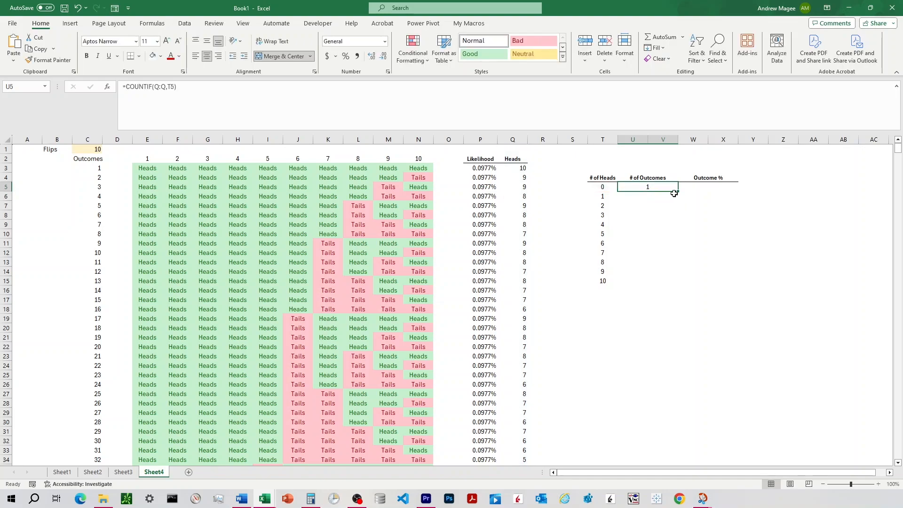
{"action": "double_click", "coordinate": [654, 187]}
{"action": "key", "text": "Escape"}
{"action": "left_click_drag", "start_coordinate": [678, 191], "coordinate": [673, 284]}
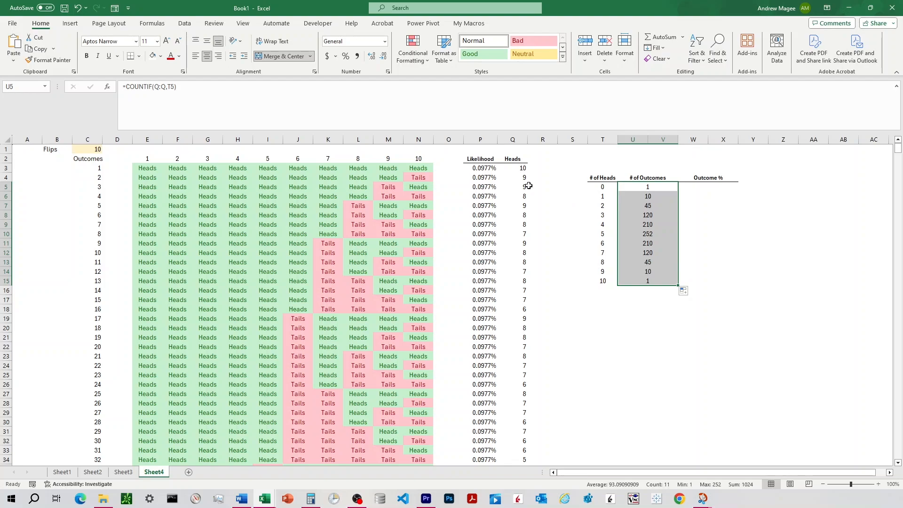
{"action": "left_click", "coordinate": [604, 232]}
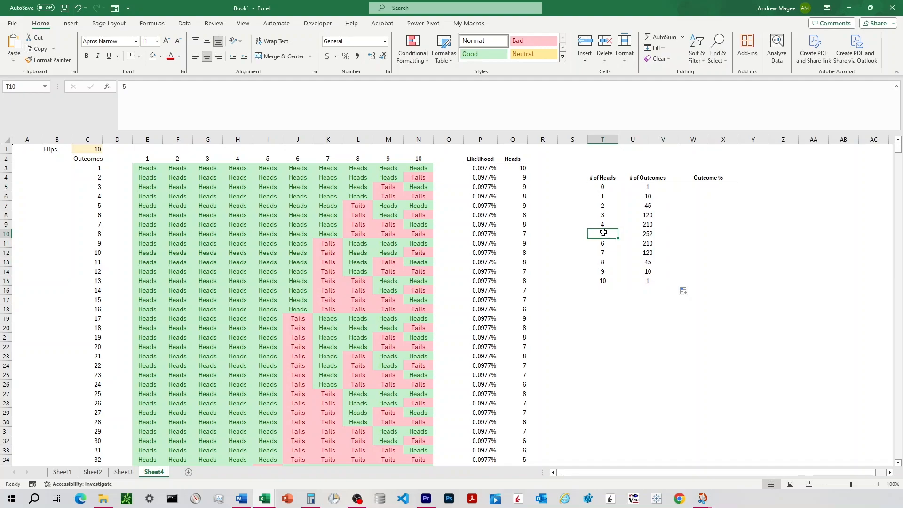
{"action": "left_click", "coordinate": [639, 229]}
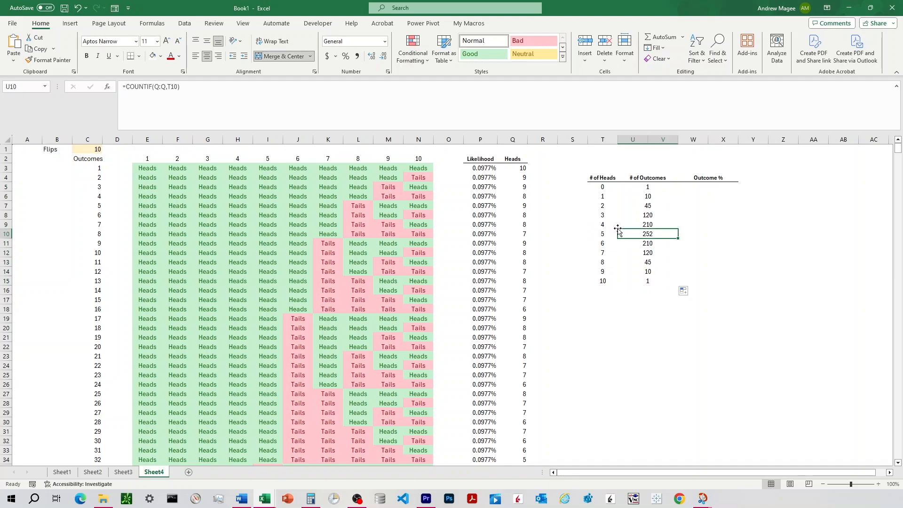
{"action": "left_click", "coordinate": [604, 231]}
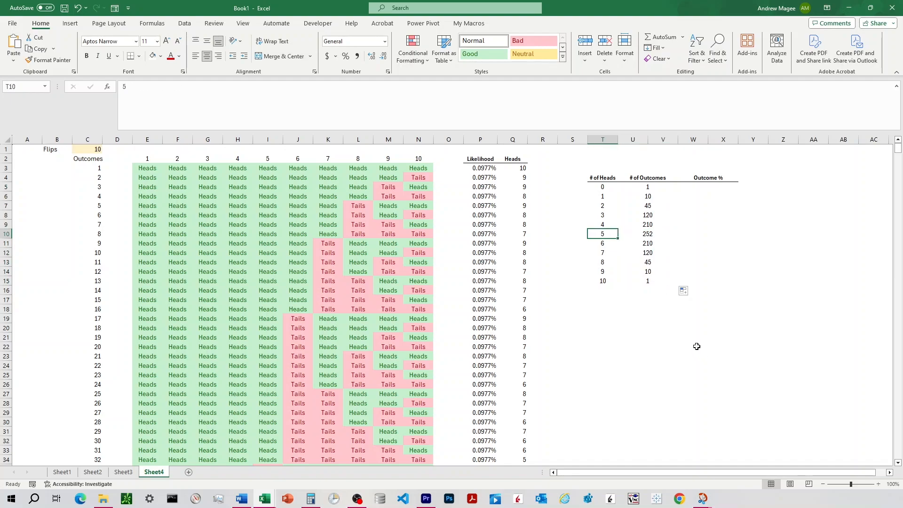
Step: Add a total of the # of Outcomes values in U16 with =SUM(U5:U15)
{"action": "left_click_drag", "start_coordinate": [650, 188], "coordinate": [649, 288]}
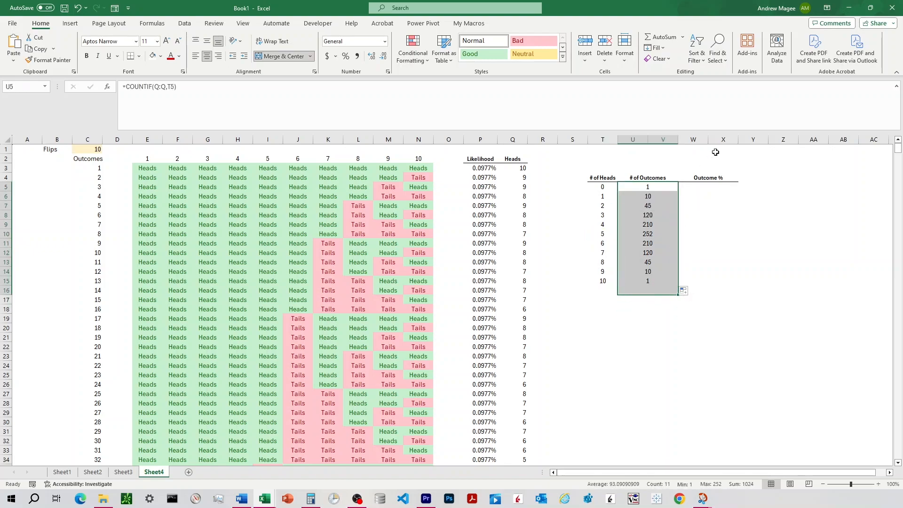
{"action": "left_click", "coordinate": [661, 37]}
{"action": "left_click", "coordinate": [648, 291]}
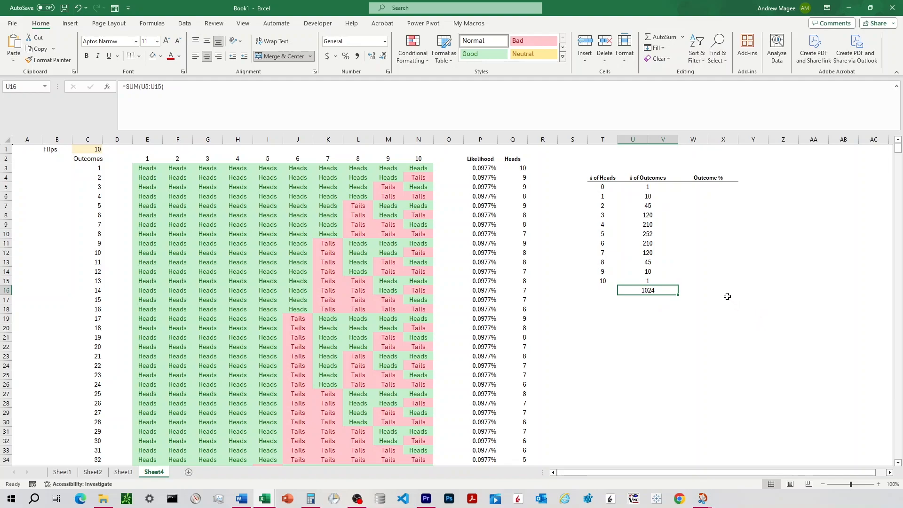
Step: Examine the summary table's row for 5 heads and the empty Outcome % cells
{"action": "left_click", "coordinate": [704, 187]}
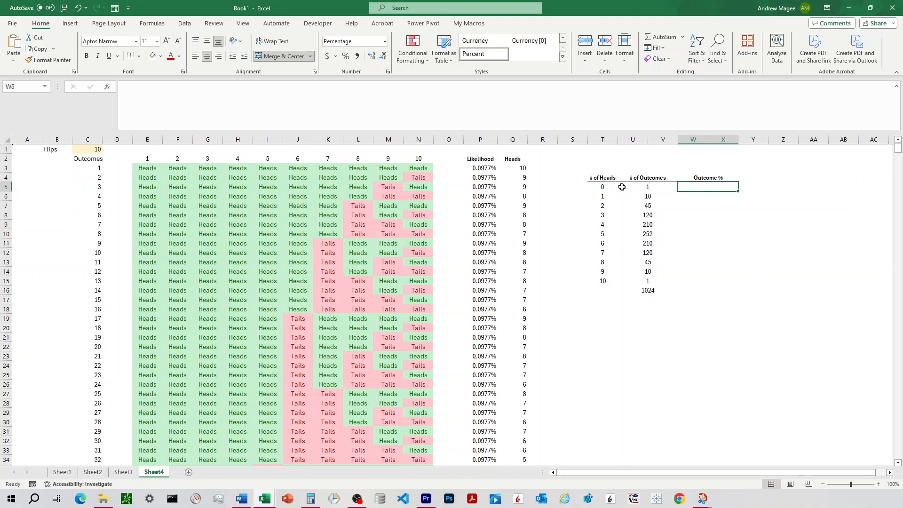
{"action": "left_click_drag", "start_coordinate": [600, 233], "coordinate": [718, 232]}
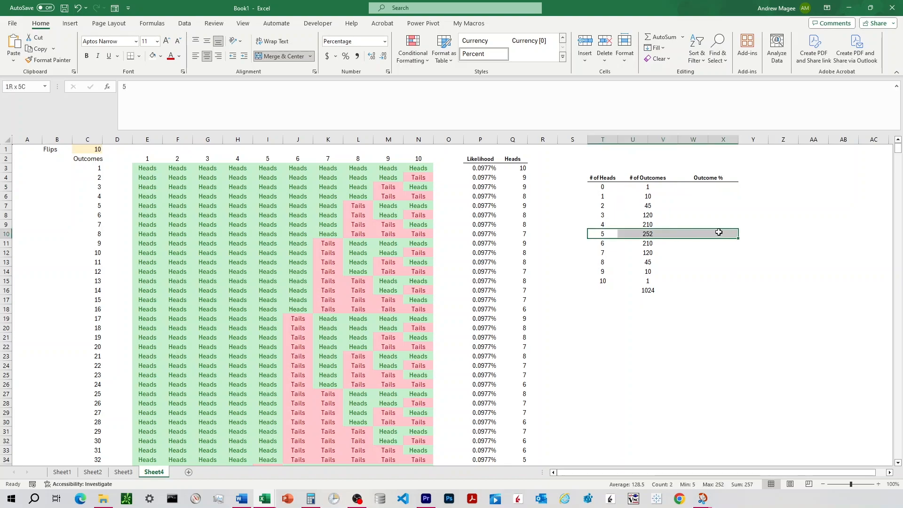
{"action": "left_click", "coordinate": [652, 233]}
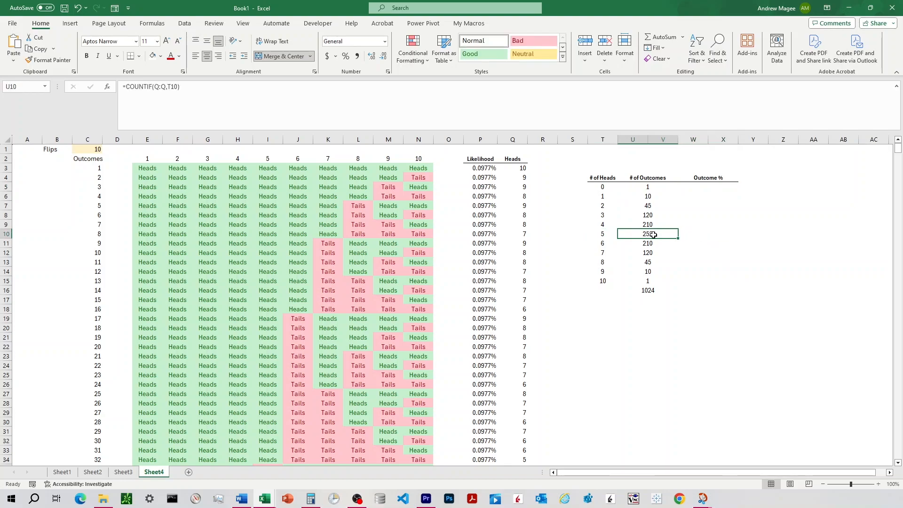
{"action": "left_click", "coordinate": [706, 234]}
{"action": "left_click_drag", "start_coordinate": [704, 188], "coordinate": [701, 214]}
Step: Enter =U5/$U$16 in W5 to calculate the outcome percentage for zero heads
{"action": "left_click", "coordinate": [700, 186]}
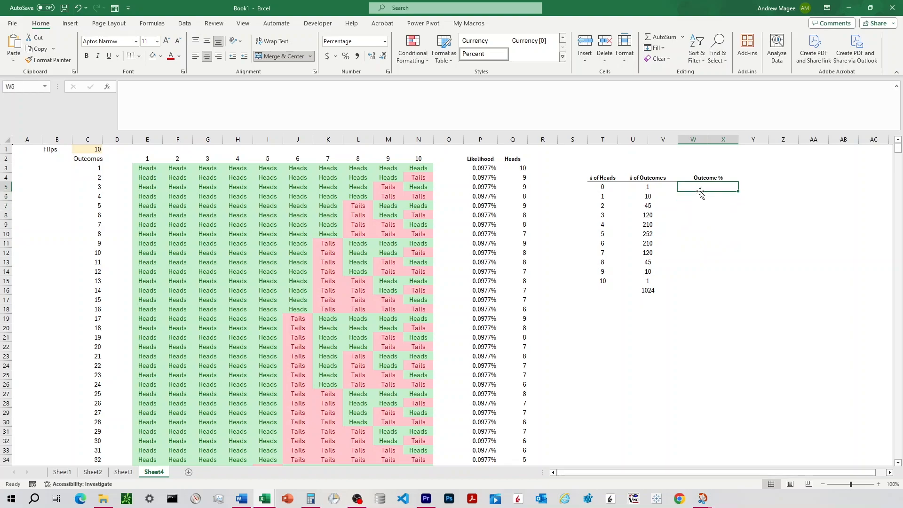
{"action": "type", "text": "="}
{"action": "left_click", "coordinate": [646, 189]}
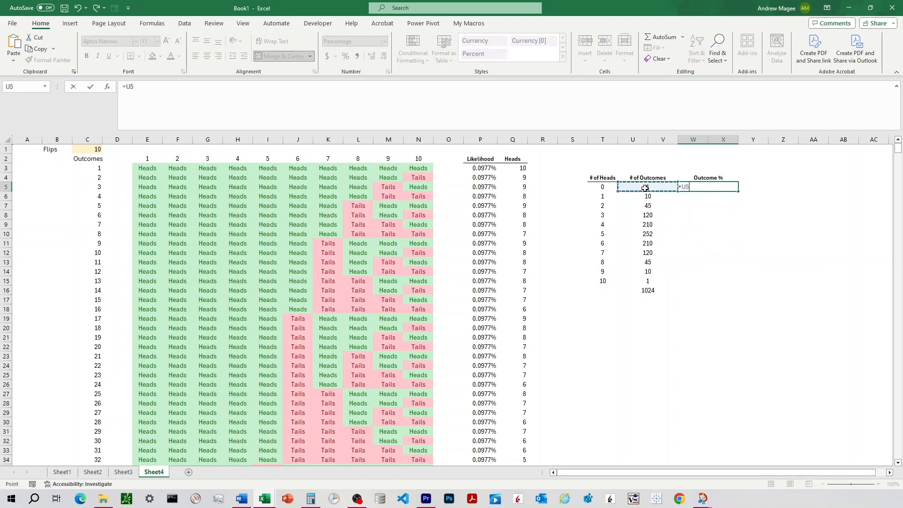
{"action": "type", "text": "/"}
{"action": "left_click", "coordinate": [646, 290]}
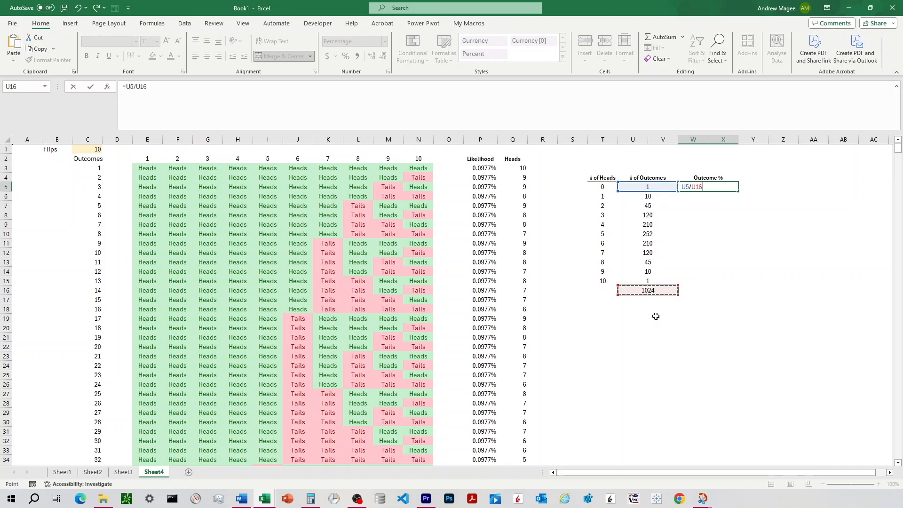
{"action": "key", "text": "F4"}
{"action": "type", "text": ")"}
{"action": "key", "text": "Return"}
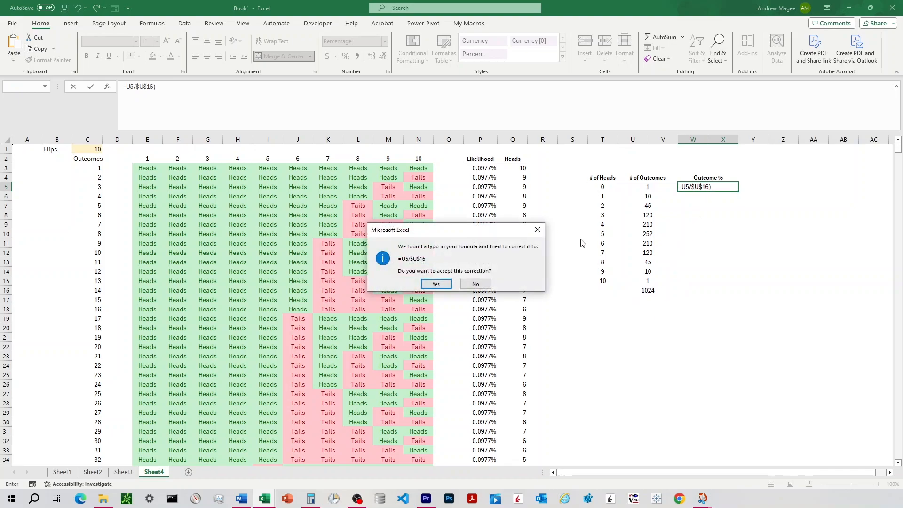
{"action": "key", "text": "Return"}
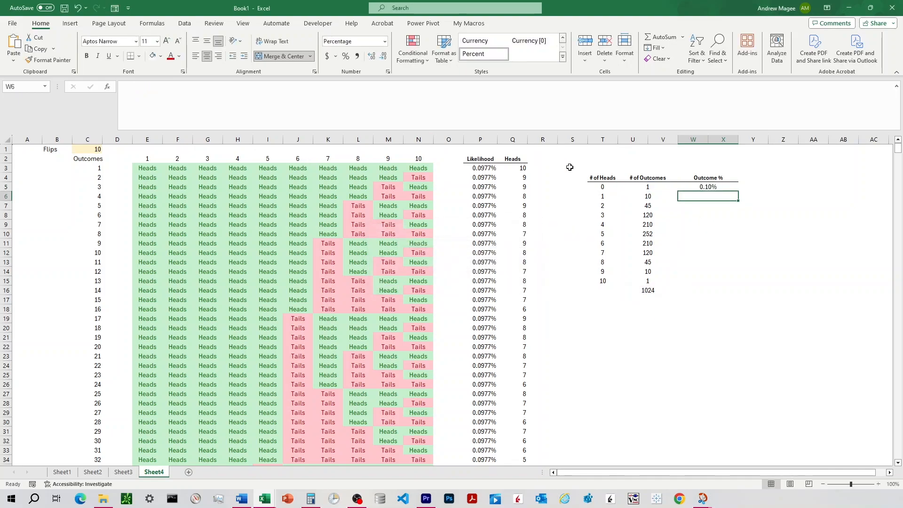
Step: Fill the W5 percentage formula down through W15 and check the Outcome % for 5 heads
{"action": "left_click", "coordinate": [727, 188]}
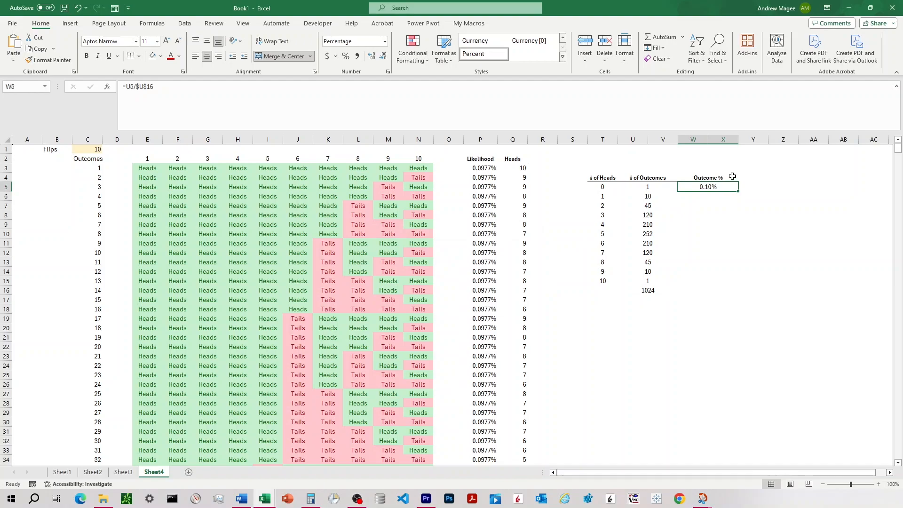
{"action": "left_click_drag", "start_coordinate": [739, 193], "coordinate": [739, 285]}
{"action": "left_click", "coordinate": [712, 223]}
{"action": "left_click", "coordinate": [708, 234]}
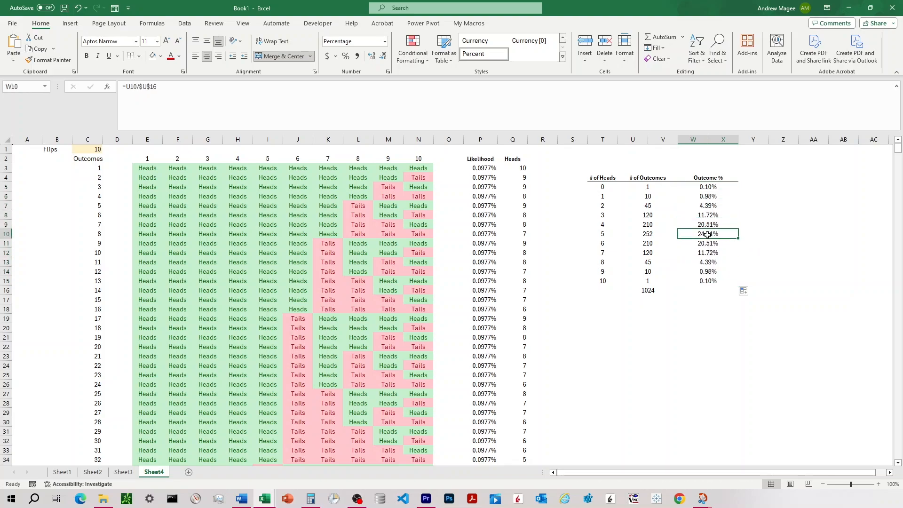
Step: Examine the Outcome % values for 4 to 6 heads and compare the rows for 0 and 10 heads
{"action": "left_click_drag", "start_coordinate": [708, 235], "coordinate": [596, 234]}
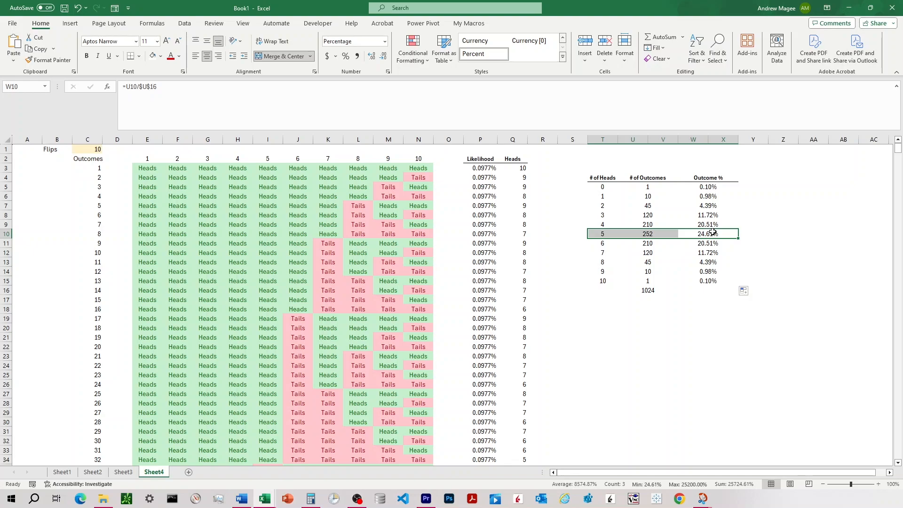
{"action": "left_click_drag", "start_coordinate": [708, 225], "coordinate": [705, 241]}
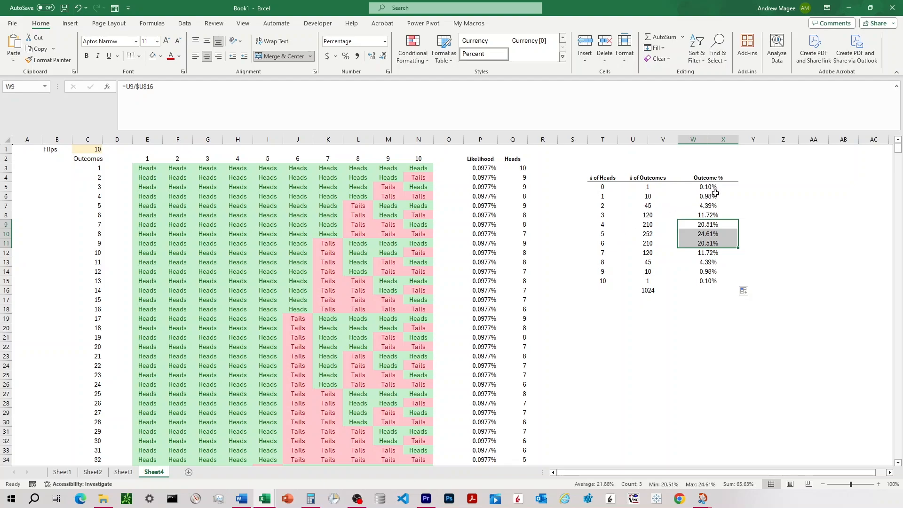
{"action": "left_click", "coordinate": [703, 187]}
{"action": "left_click_drag", "start_coordinate": [703, 187], "coordinate": [604, 187]}
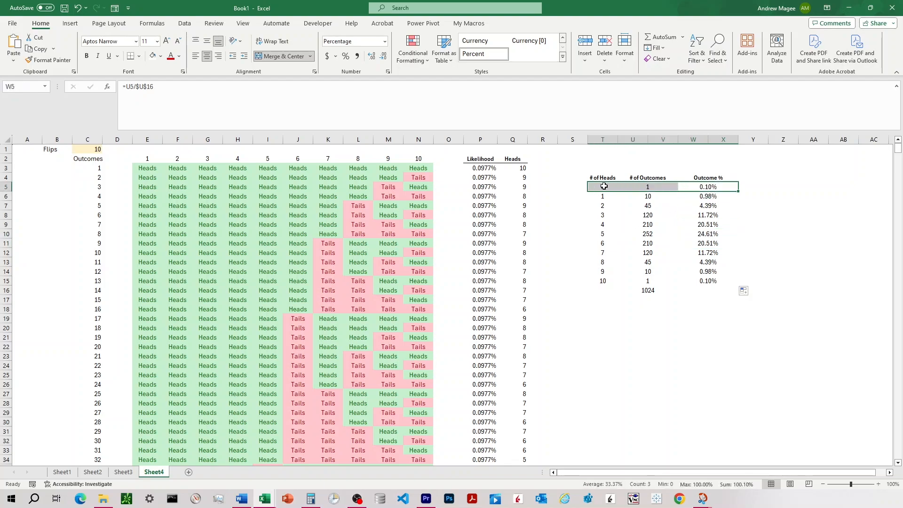
{"action": "left_click_drag", "start_coordinate": [711, 281], "coordinate": [605, 284]}
{"action": "left_click_drag", "start_coordinate": [707, 187], "coordinate": [610, 187]}
{"action": "left_click", "coordinate": [711, 187]}
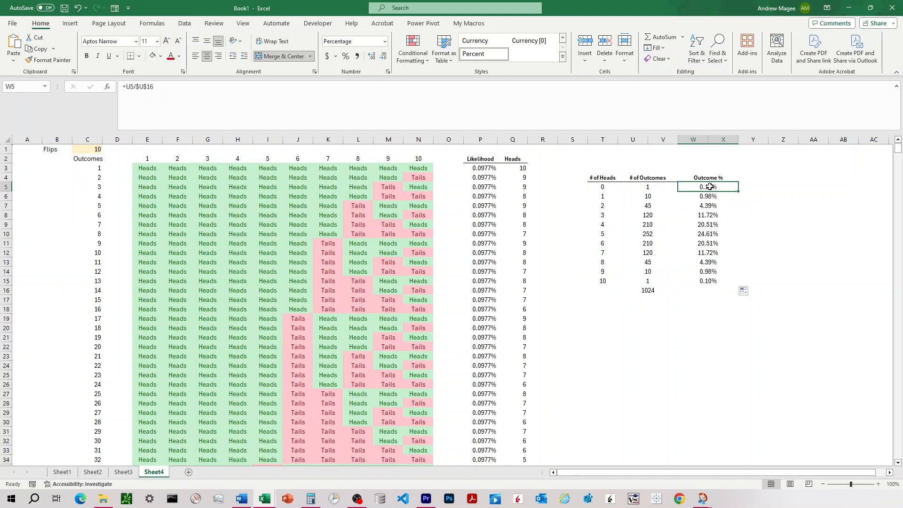
Step: Insert a 3-D clustered column chart of the Outcome % values in W5:X15 and place it below the summary table
{"action": "left_click_drag", "start_coordinate": [710, 186], "coordinate": [703, 281]}
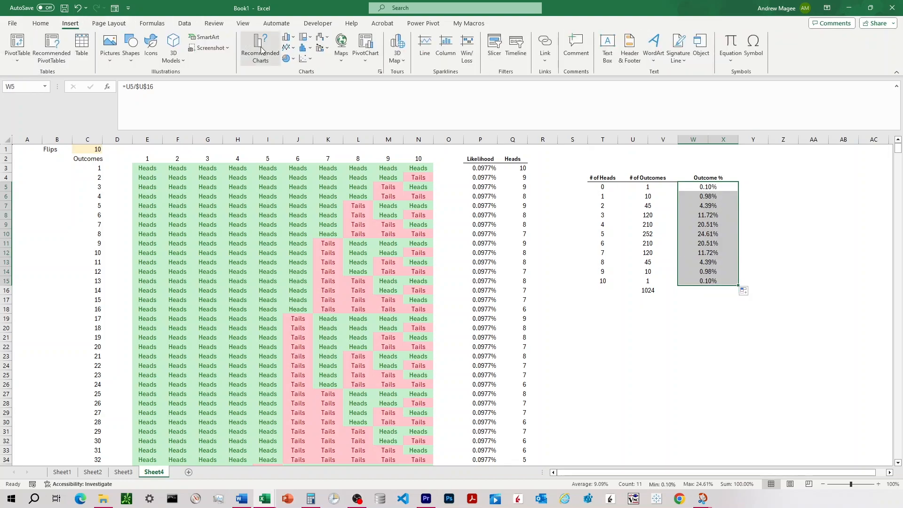
{"action": "left_click", "coordinate": [288, 37]}
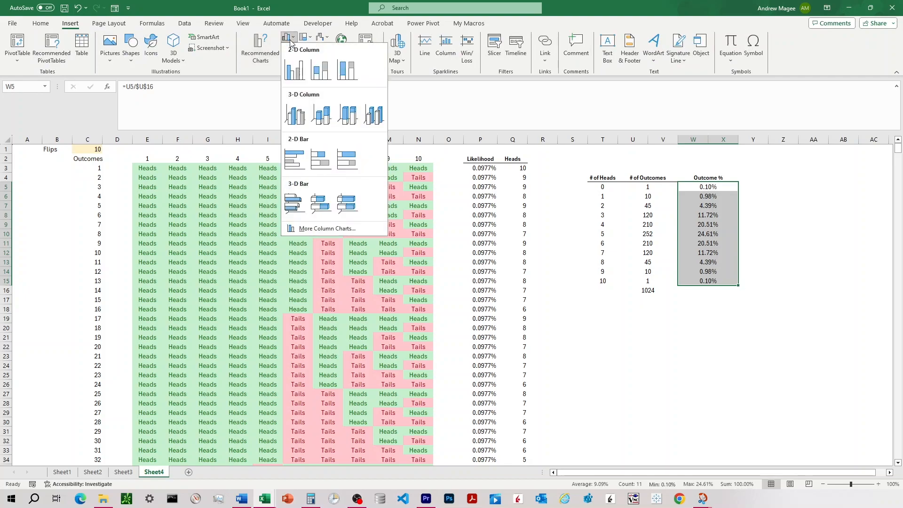
{"action": "left_click", "coordinate": [296, 118]}
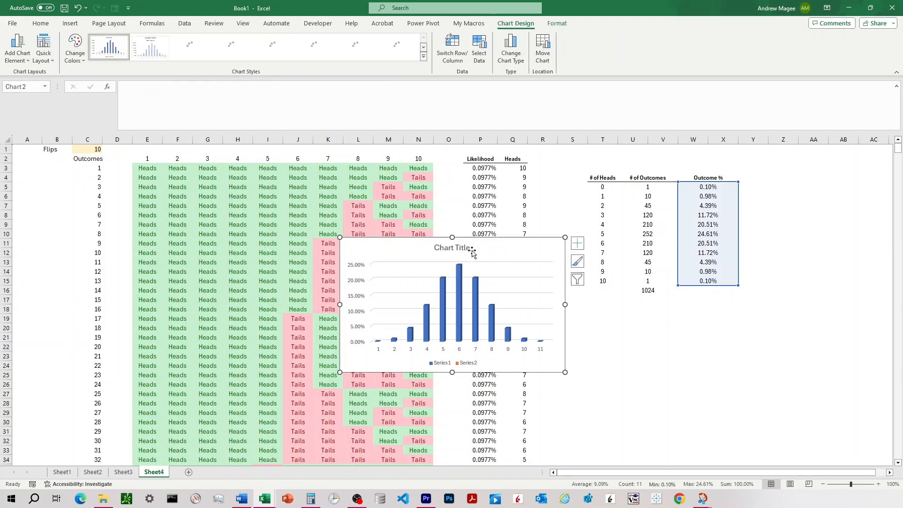
{"action": "left_click_drag", "start_coordinate": [472, 252], "coordinate": [717, 316]}
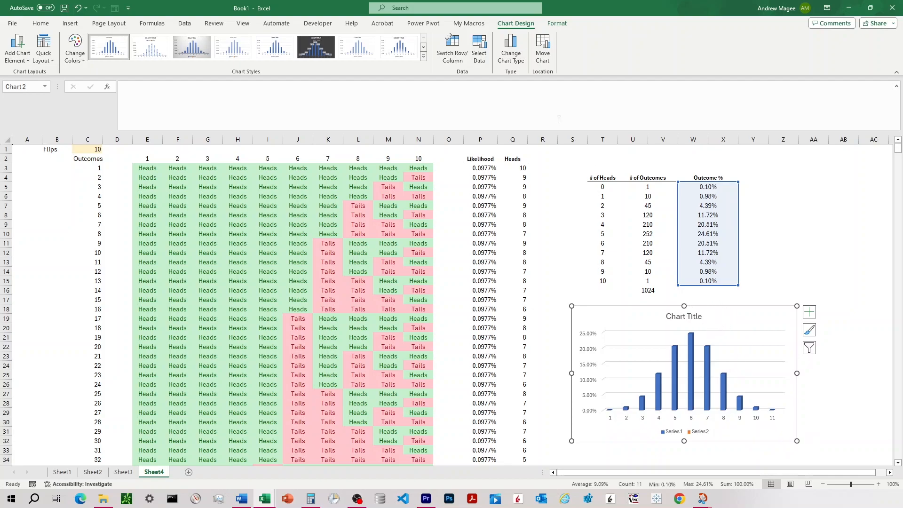
Step: Set the chart's horizontal axis labels to the # of Heads values in T5:T15
{"action": "left_click", "coordinate": [480, 47]}
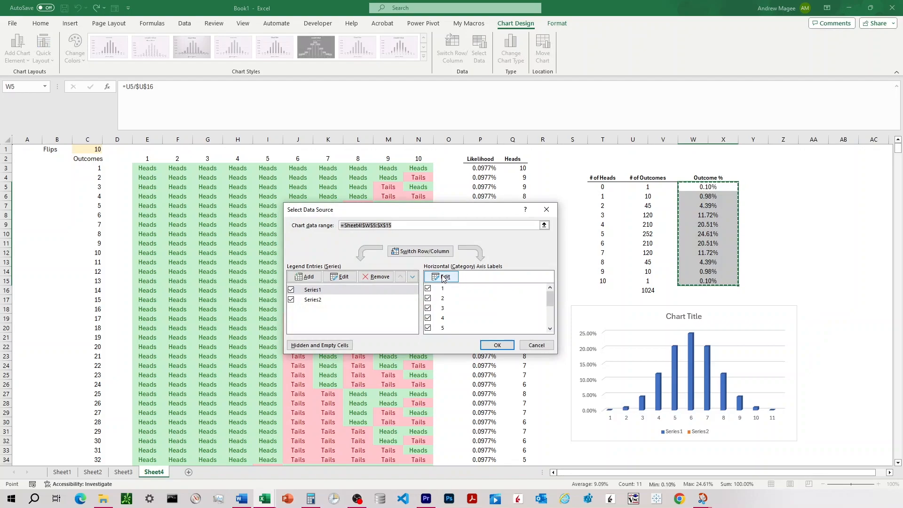
{"action": "left_click", "coordinate": [444, 277]}
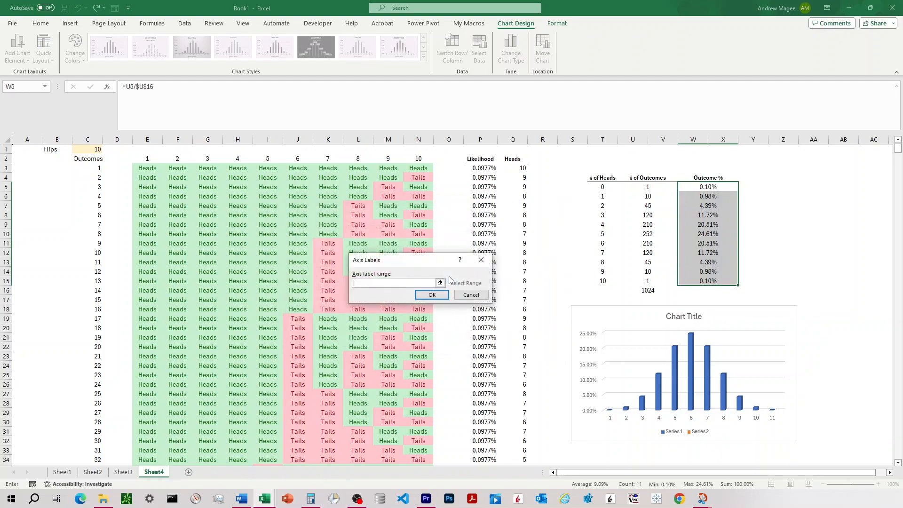
{"action": "left_click_drag", "start_coordinate": [603, 187], "coordinate": [602, 280]}
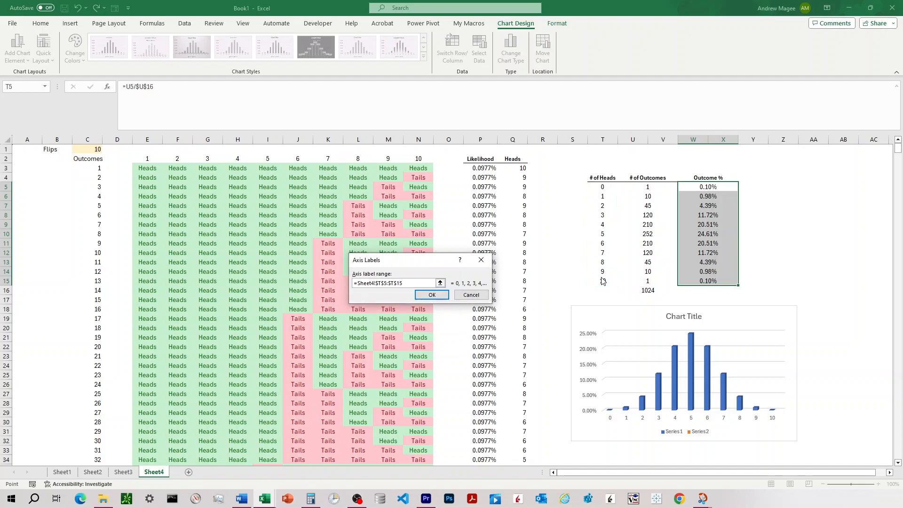
{"action": "key", "text": "Return"}
{"action": "left_click", "coordinate": [497, 344]}
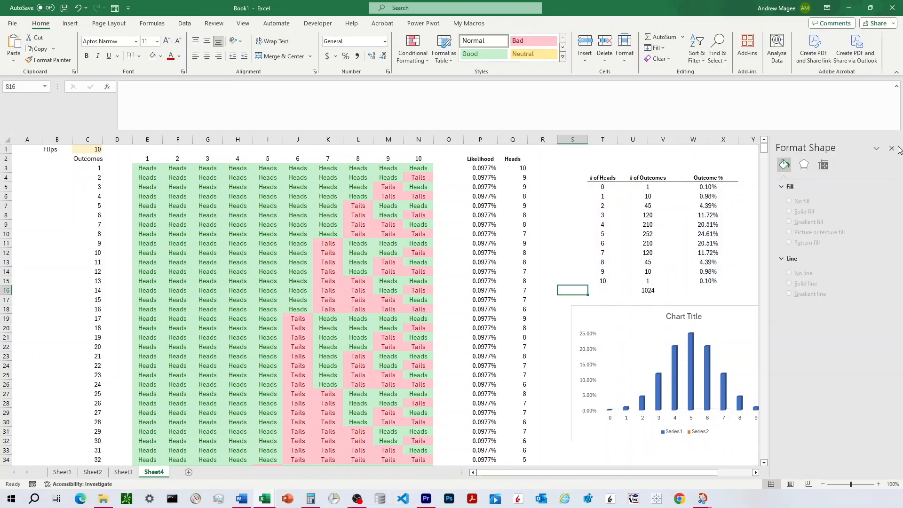
{"action": "left_click", "coordinate": [892, 148]}
Step: Add data labels to the chart's percentage columns
{"action": "left_click", "coordinate": [692, 365]}
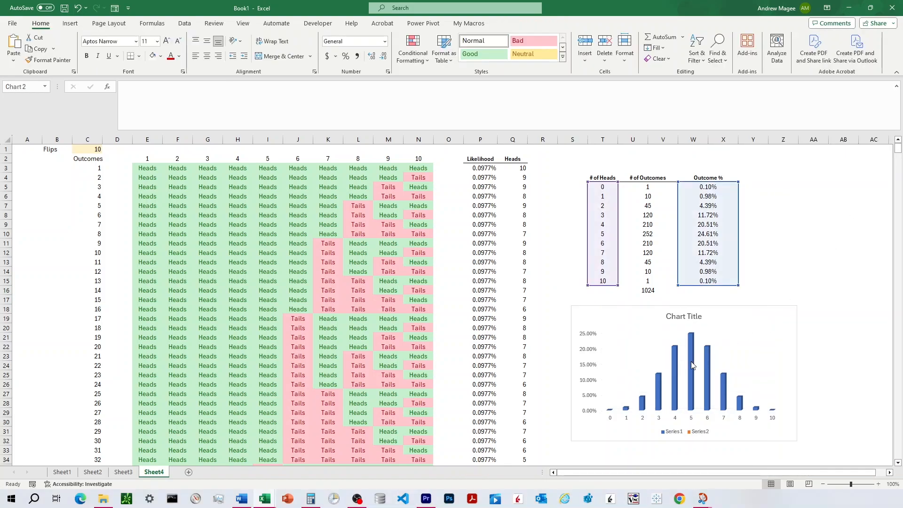
{"action": "left_click", "coordinate": [693, 366]}
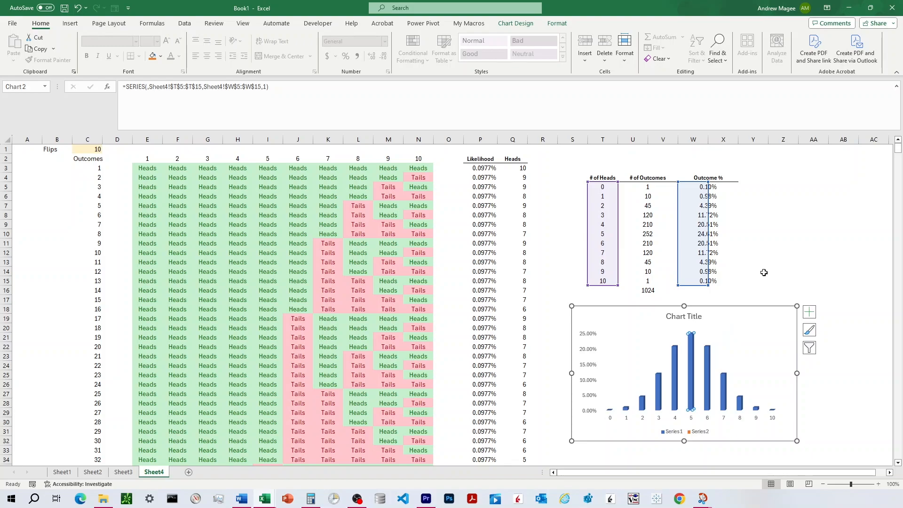
{"action": "left_click", "coordinate": [762, 272]}
{"action": "left_click", "coordinate": [695, 359]}
{"action": "left_click", "coordinate": [695, 358]}
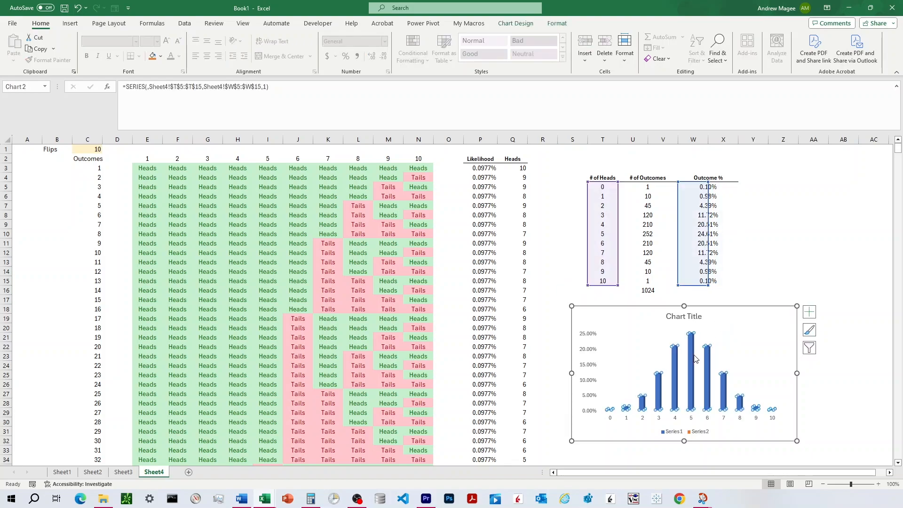
{"action": "right_click", "coordinate": [692, 360]}
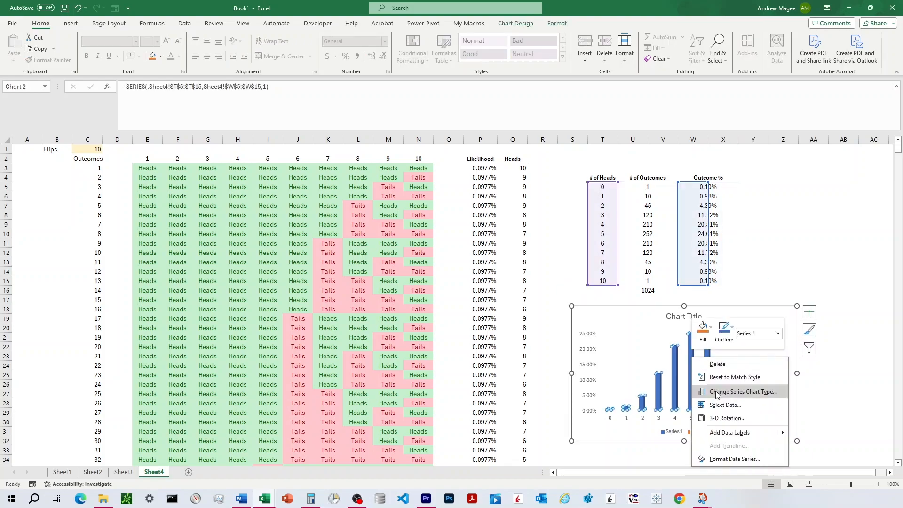
{"action": "left_click", "coordinate": [737, 436]}
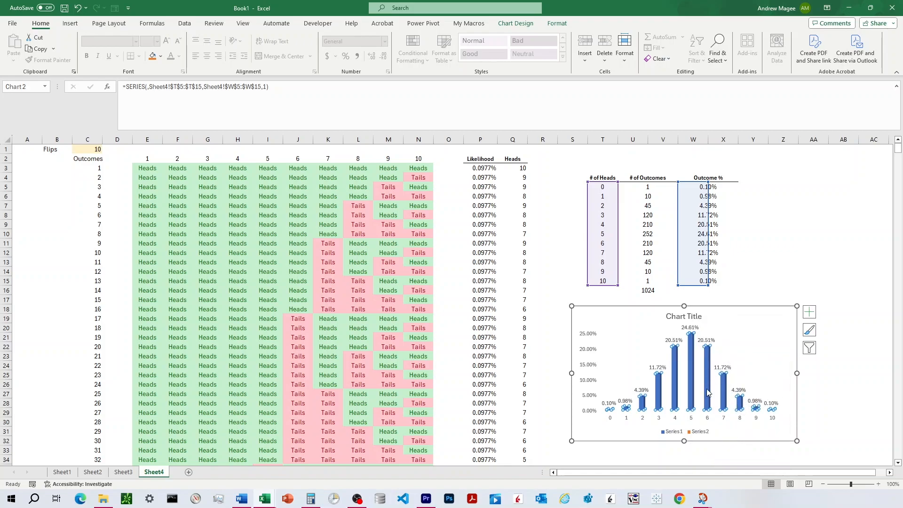
{"action": "left_click", "coordinate": [746, 318]}
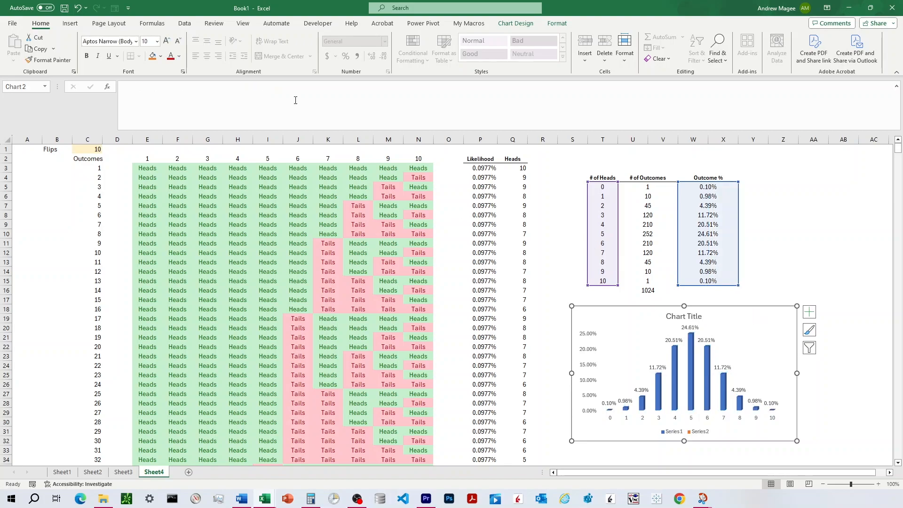
Step: Remove the legend from the outcome percentage chart
{"action": "left_click", "coordinate": [510, 27]}
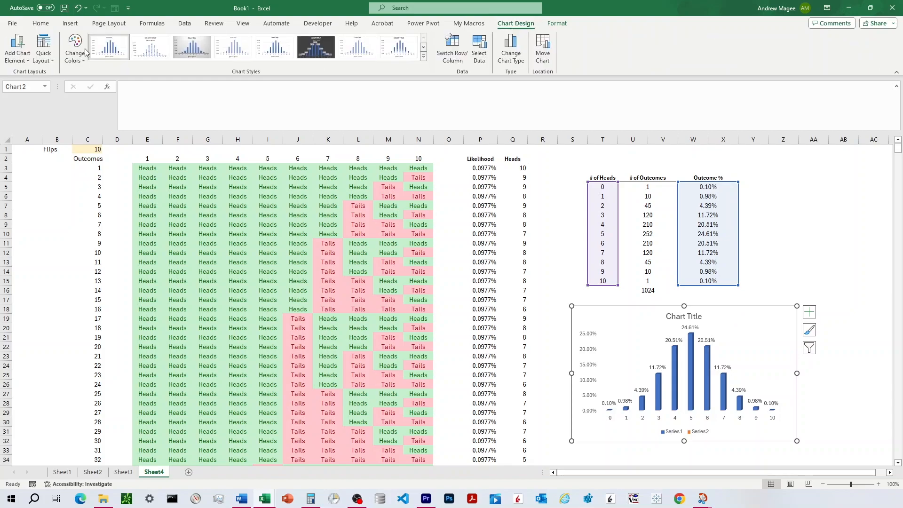
{"action": "left_click", "coordinate": [43, 51]}
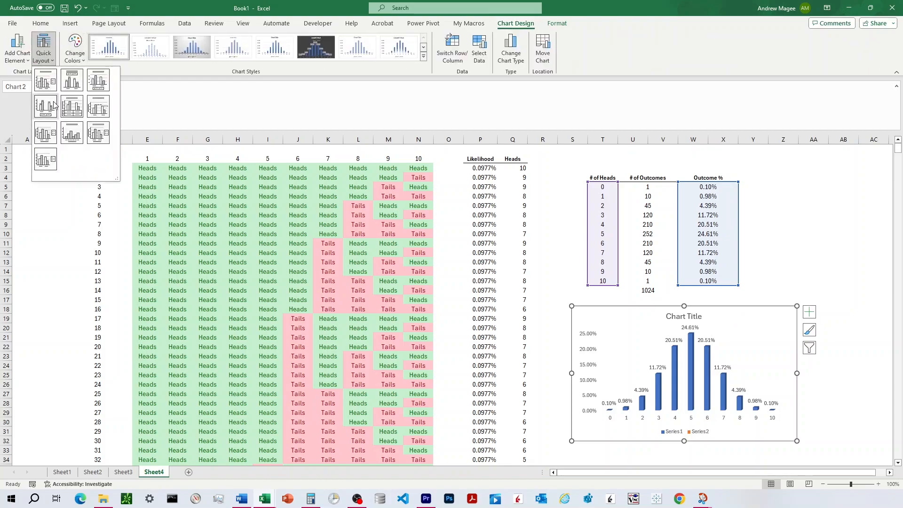
{"action": "left_click", "coordinate": [26, 64]}
{"action": "left_click", "coordinate": [26, 64]}
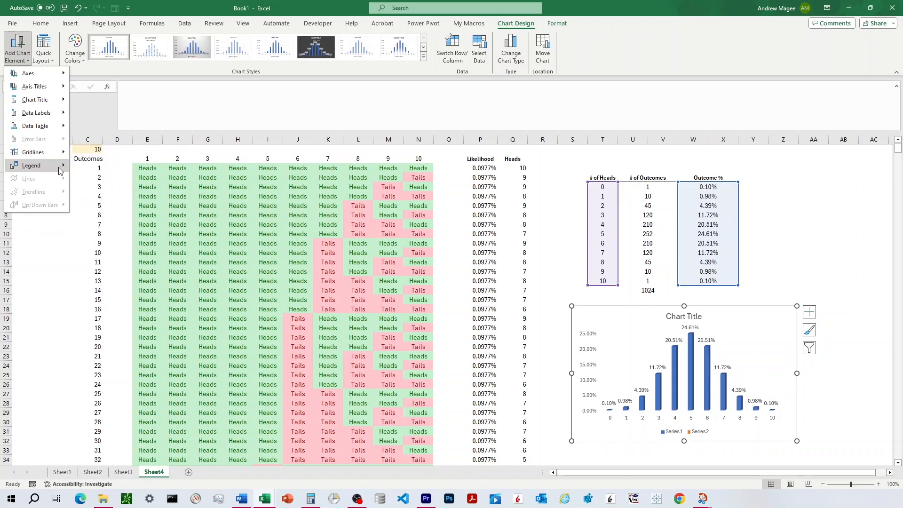
{"action": "mouse_move", "coordinate": [37, 167]}
{"action": "left_click", "coordinate": [85, 172]}
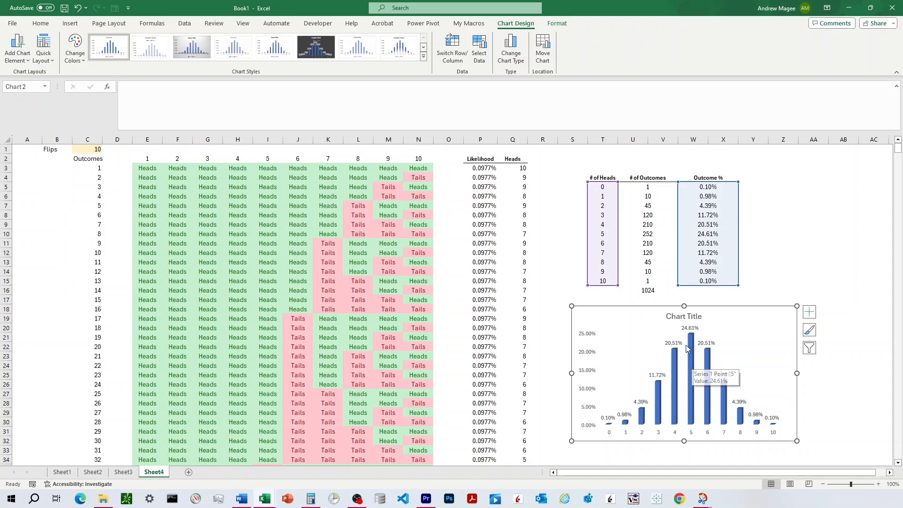
Step: Format the percentage chart's data labels as bold with a font size of 10
{"action": "left_click", "coordinate": [689, 329]}
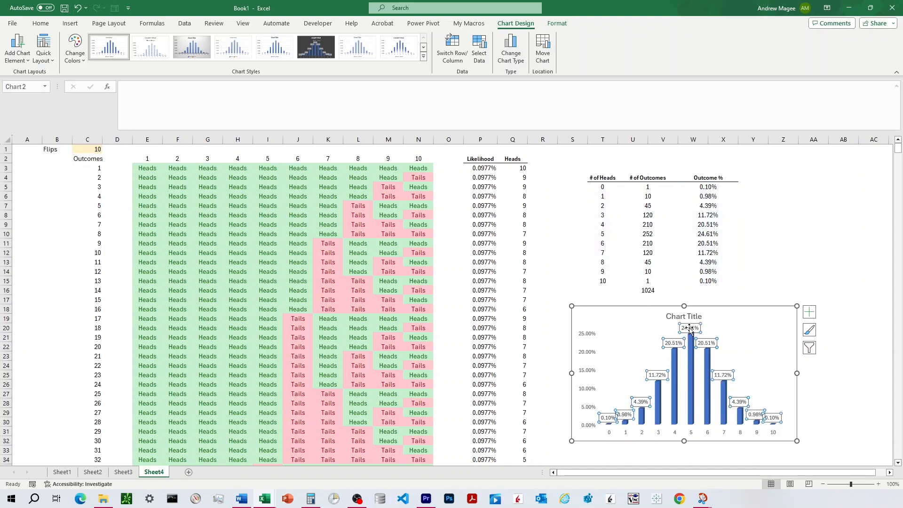
{"action": "right_click", "coordinate": [689, 328]}
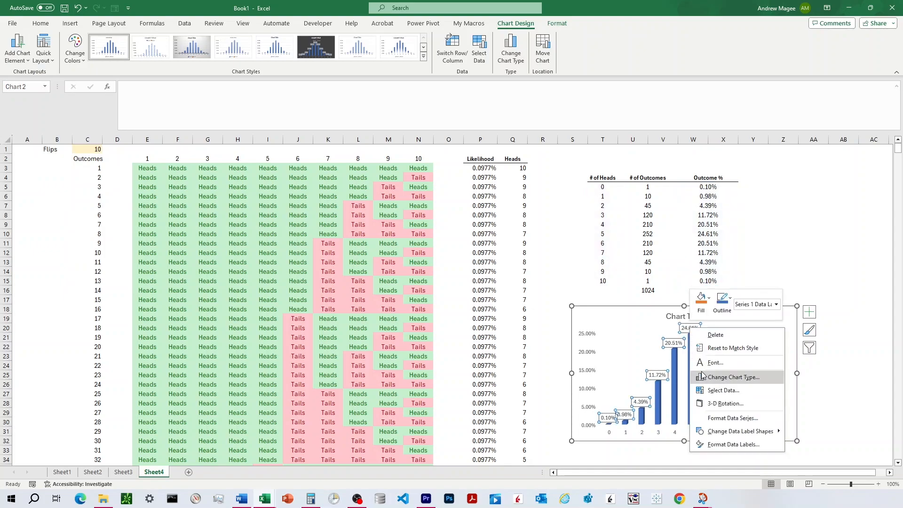
{"action": "left_click", "coordinate": [700, 367]}
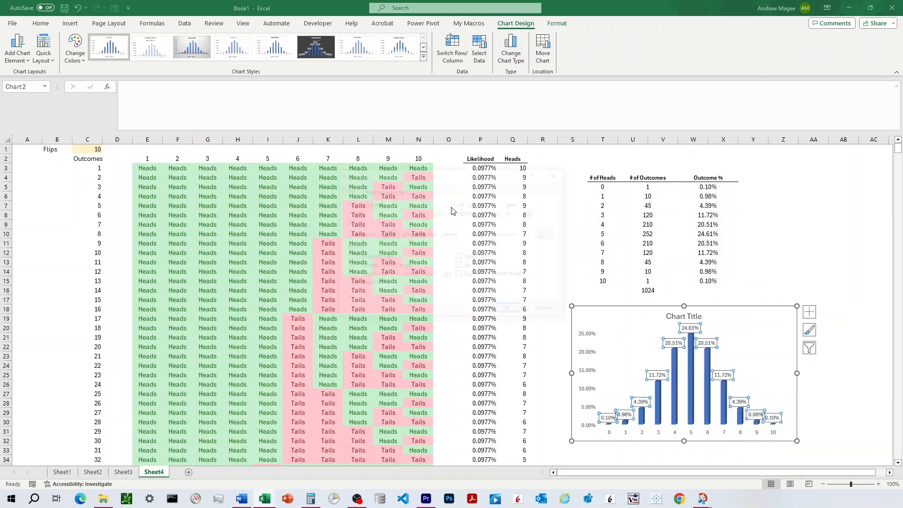
{"action": "type", "text": "10"}
{"action": "left_click", "coordinate": [499, 213]}
{"action": "left_click", "coordinate": [467, 239]}
{"action": "left_click", "coordinate": [509, 310]}
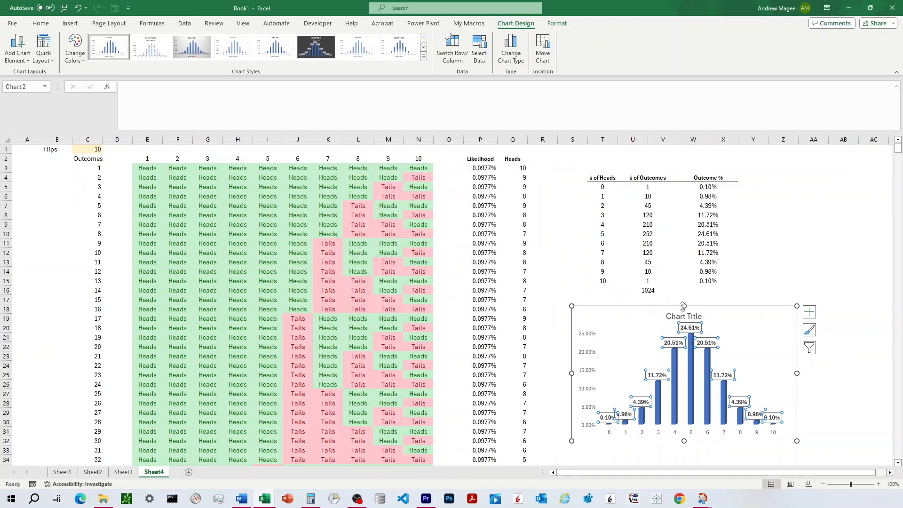
{"action": "left_click", "coordinate": [817, 284]}
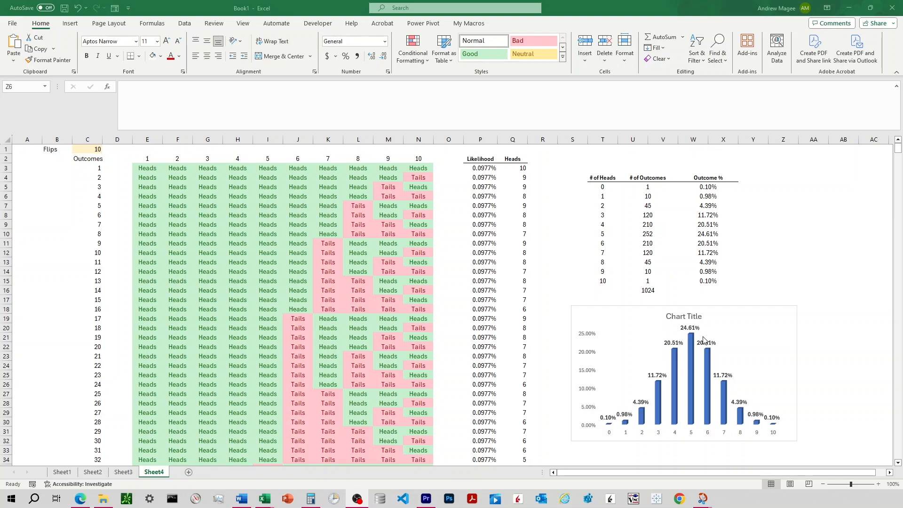
Step: Start a BINOM.DIST formula in cell Z5, beside the Outcome % column
{"action": "mouse_move", "coordinate": [692, 338]}
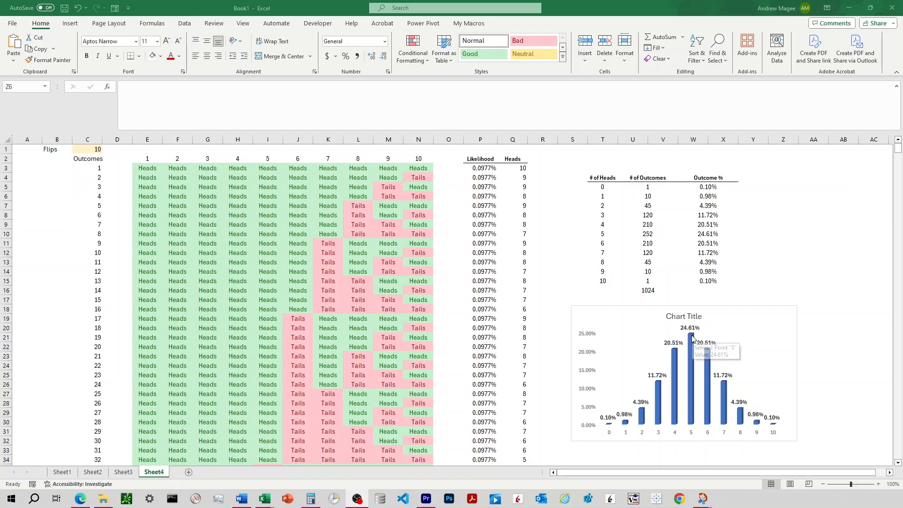
{"action": "left_click", "coordinate": [791, 187]}
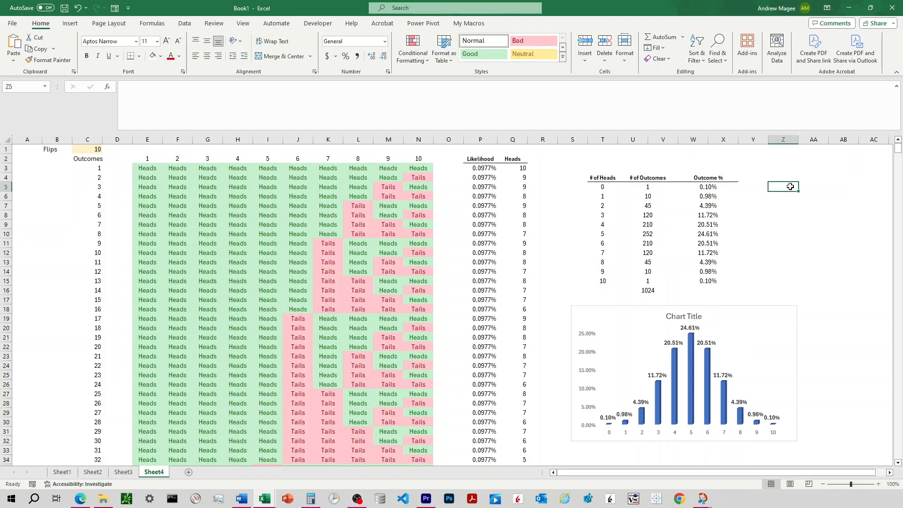
{"action": "left_click", "coordinate": [382, 104]}
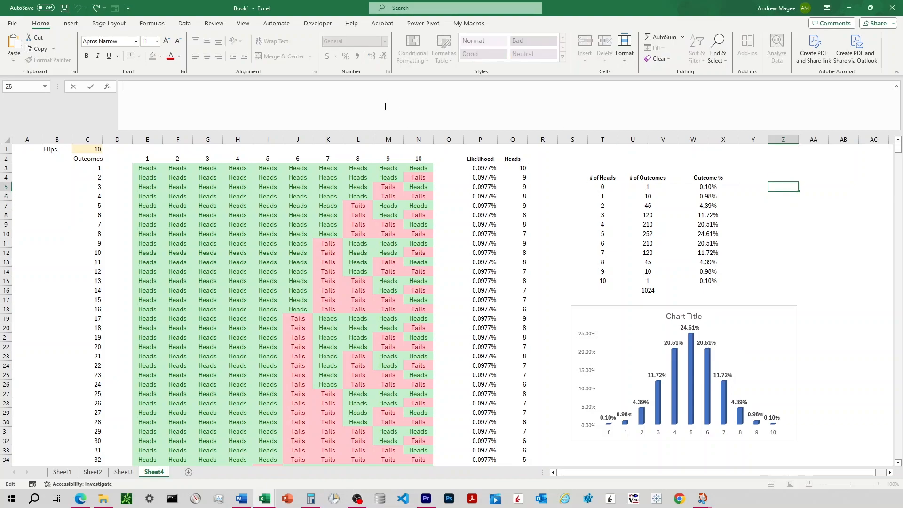
{"action": "type", "text": "="}
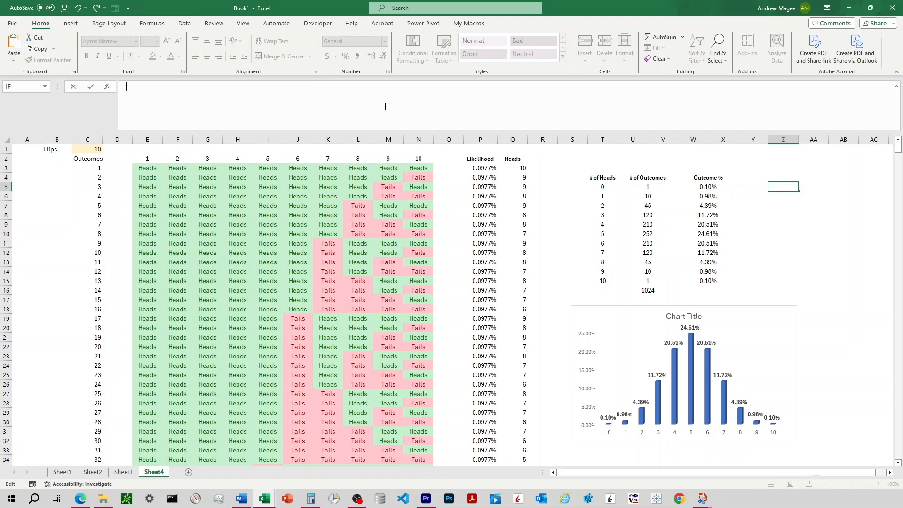
{"action": "type", "text": "BINOM"}
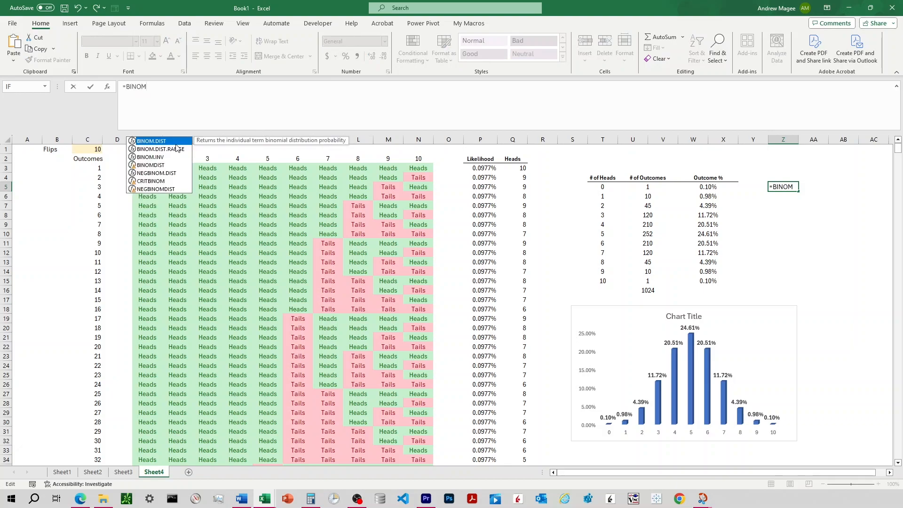
{"action": "key", "text": "Tab"}
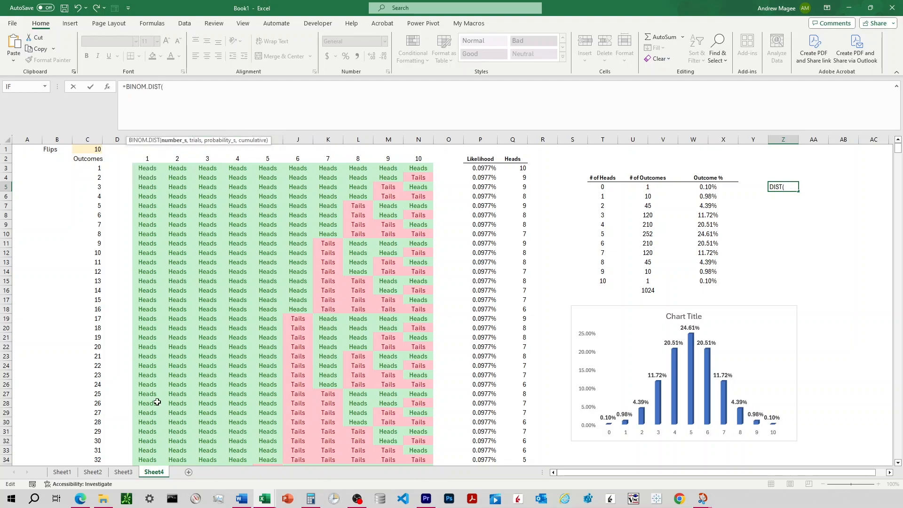
Step: Review the BINOM.DIST syntax and arguments on the Microsoft support page in the browser and return to the Book1 workbook in Excel
{"action": "left_click", "coordinate": [87, 503]}
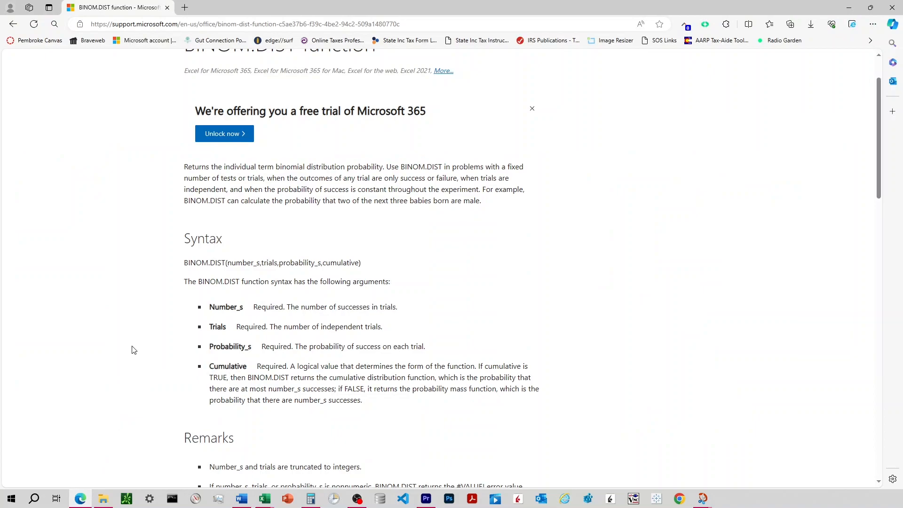
{"action": "scroll", "coordinate": [137, 340], "scroll_direction": "down", "scroll_amount": 3}
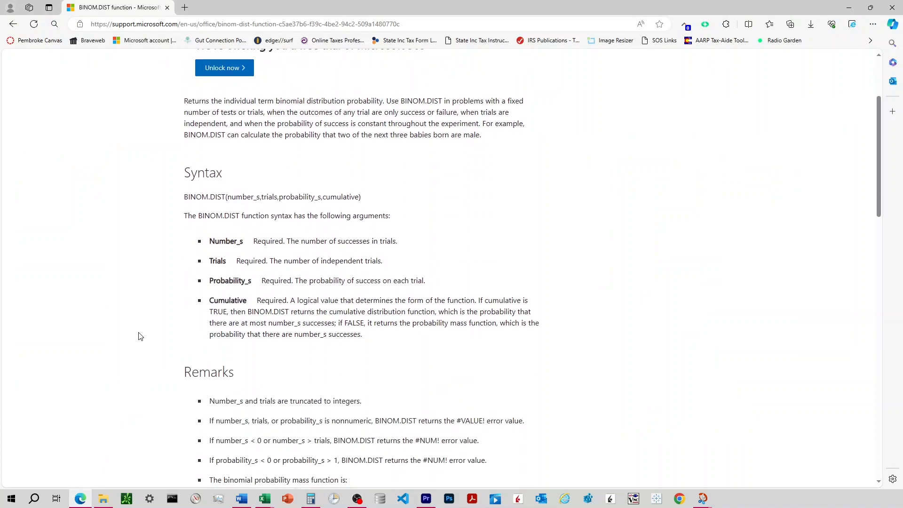
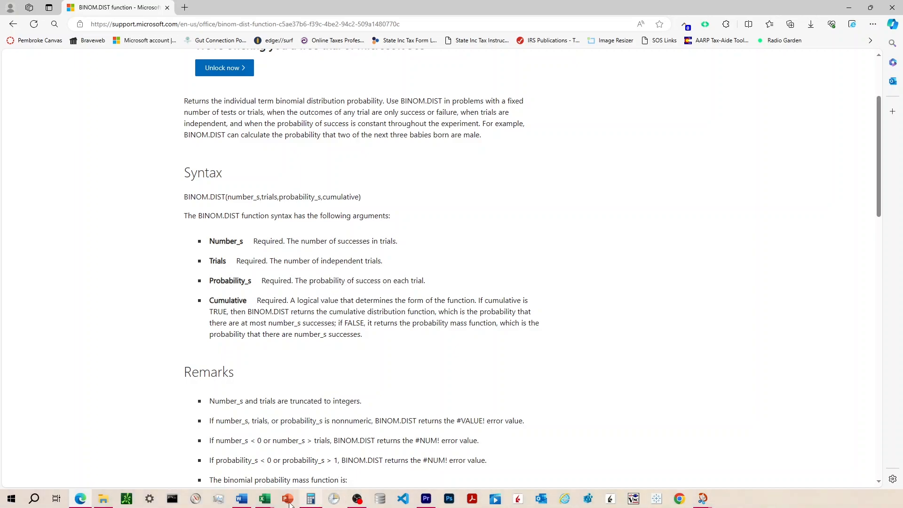
{"action": "left_click", "coordinate": [271, 502]}
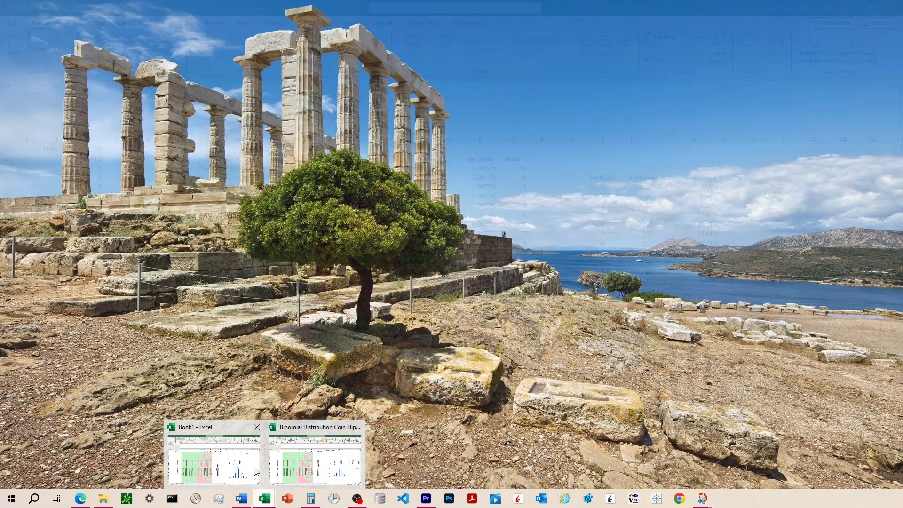
{"action": "left_click", "coordinate": [214, 461]}
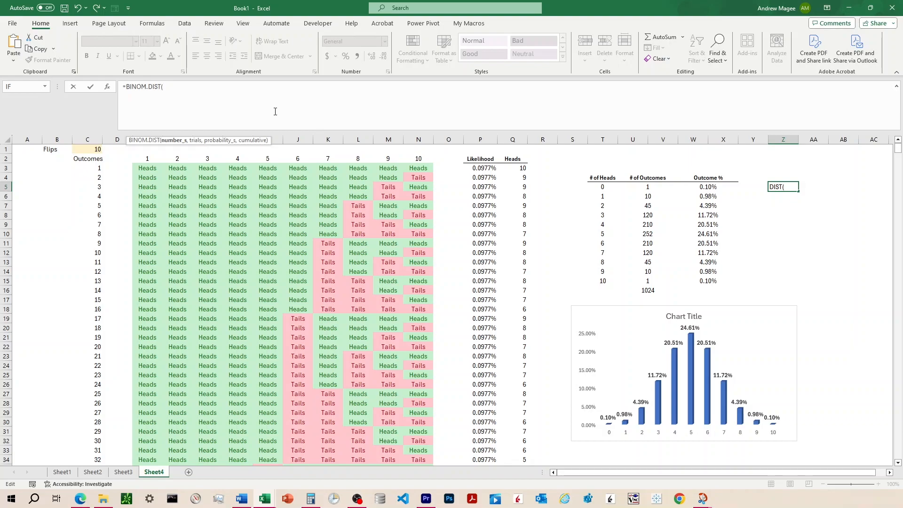
Step: Complete the Z5 formula with T5 as the successes, $C$1 as the trials, probability .5 and cumulative FALSE
{"action": "left_click", "coordinate": [599, 188]}
{"action": "type", "text": ","}
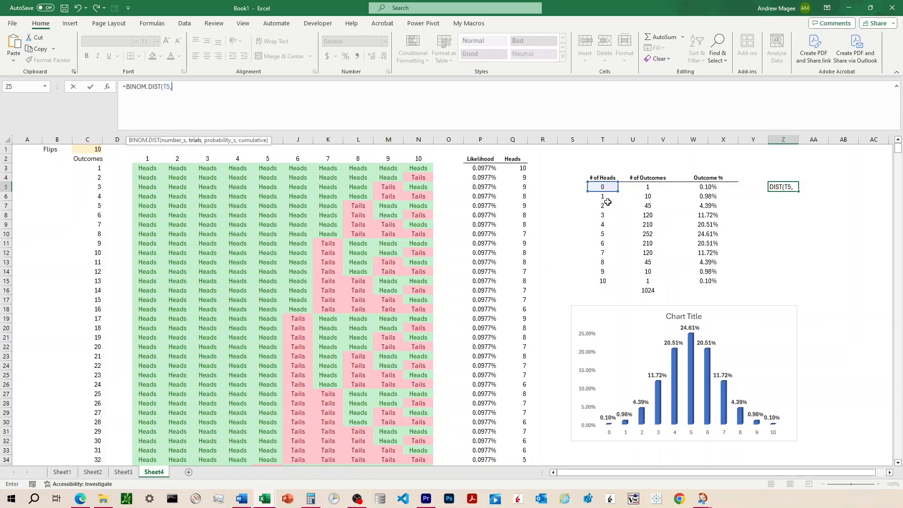
{"action": "left_click", "coordinate": [93, 150]}
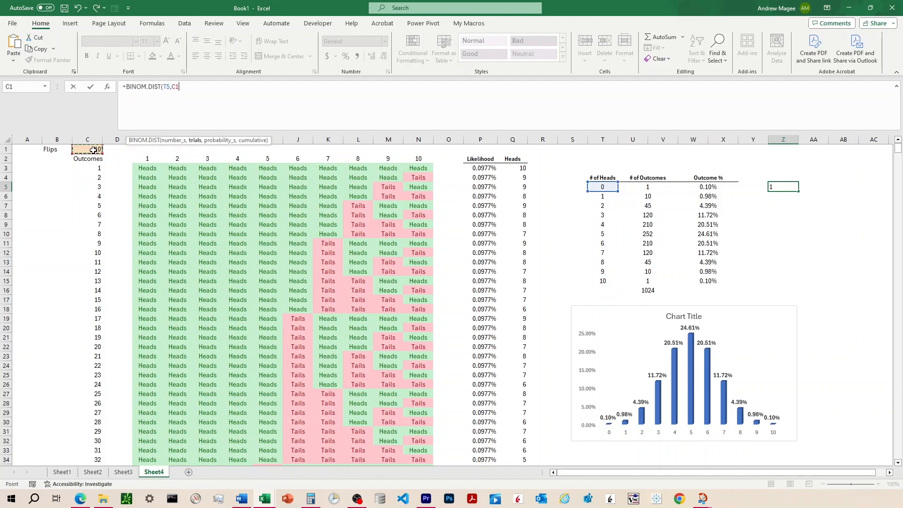
{"action": "key", "text": "F4"}
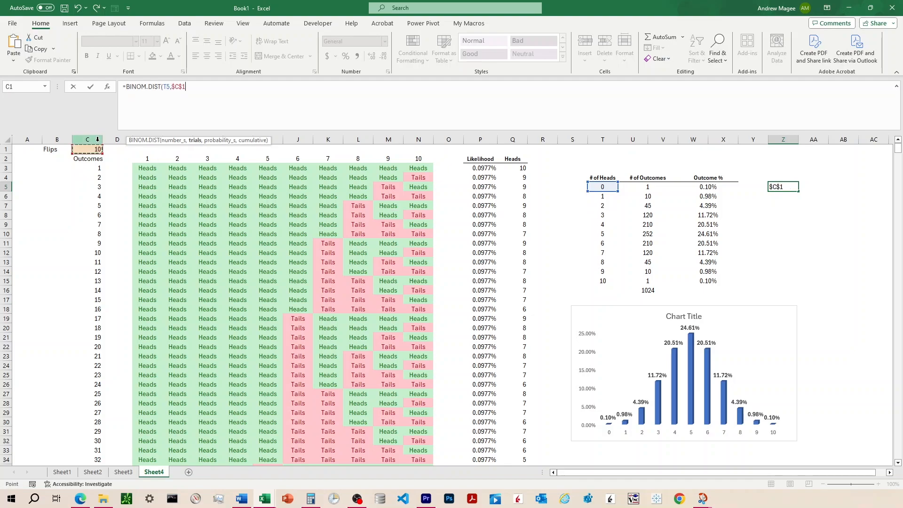
{"action": "type", "text": ","}
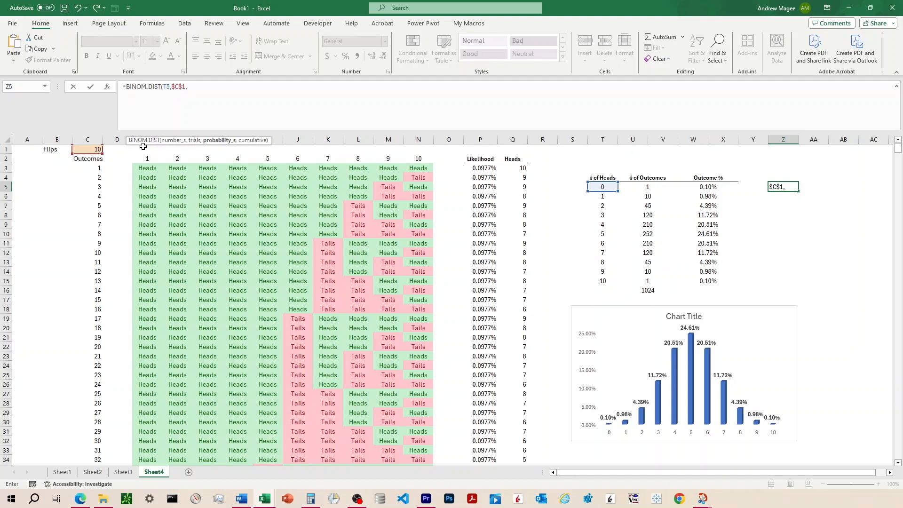
{"action": "type", "text": ".5,FALE"}
{"action": "key", "text": "BackSpace"}
{"action": "type", "text": "SE)"}
{"action": "key", "text": "Return"}
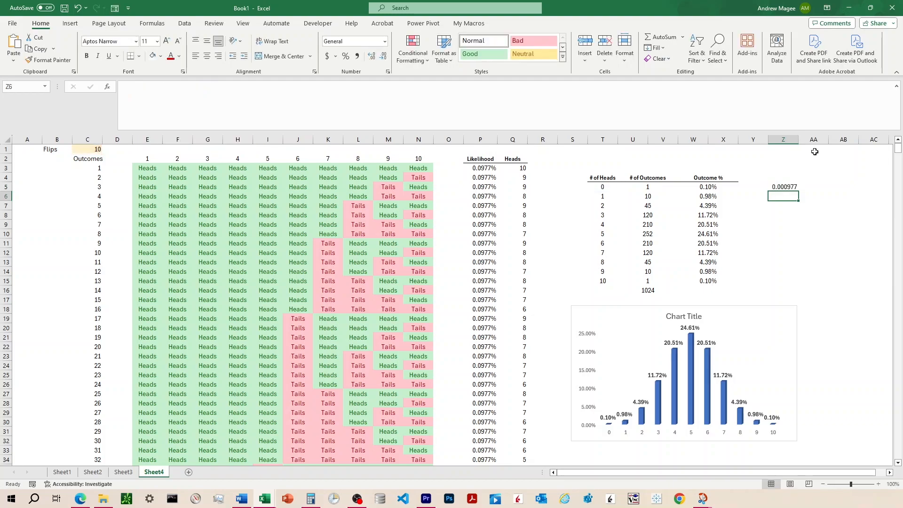
Step: Fill the BINOM.DIST formula from Z5 down to Z15 and format the results as percentages with two decimals
{"action": "left_click", "coordinate": [787, 186]}
{"action": "left_click_drag", "start_coordinate": [798, 200], "coordinate": [798, 285]}
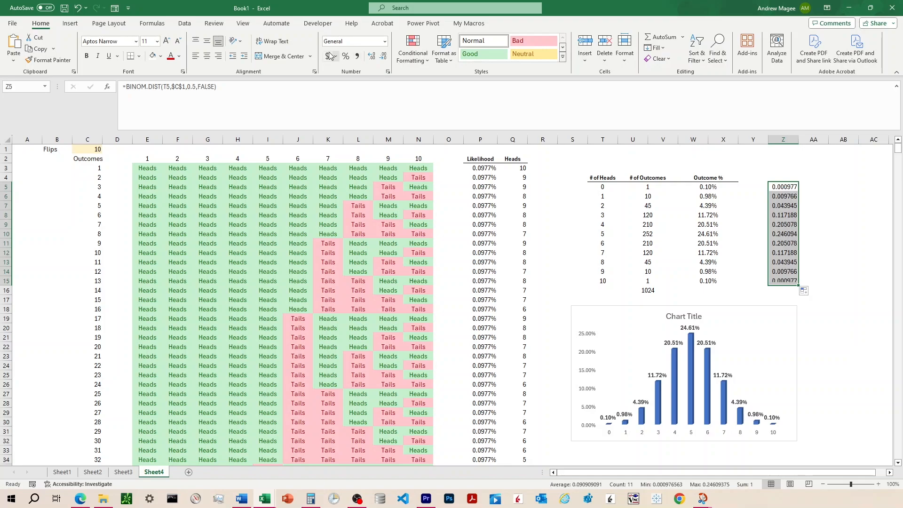
{"action": "left_click", "coordinate": [348, 62]}
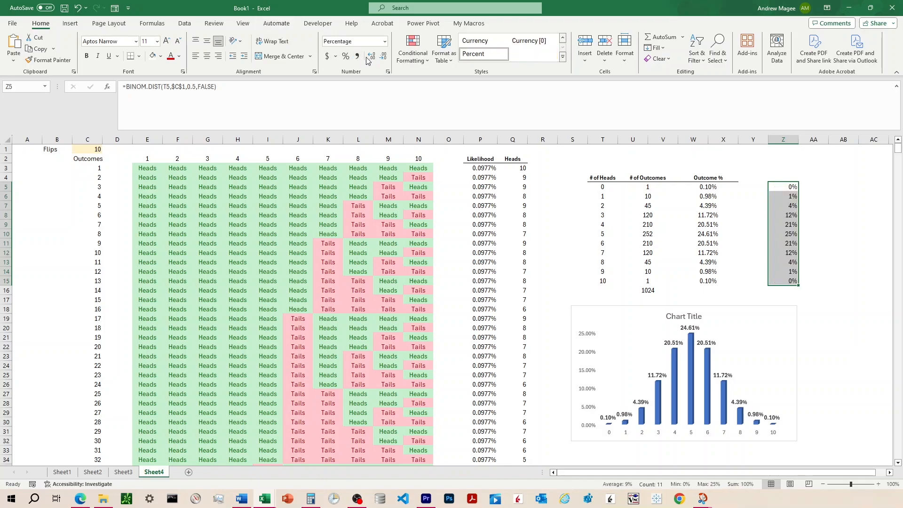
{"action": "left_click", "coordinate": [371, 56]}
{"action": "left_click", "coordinate": [372, 56]}
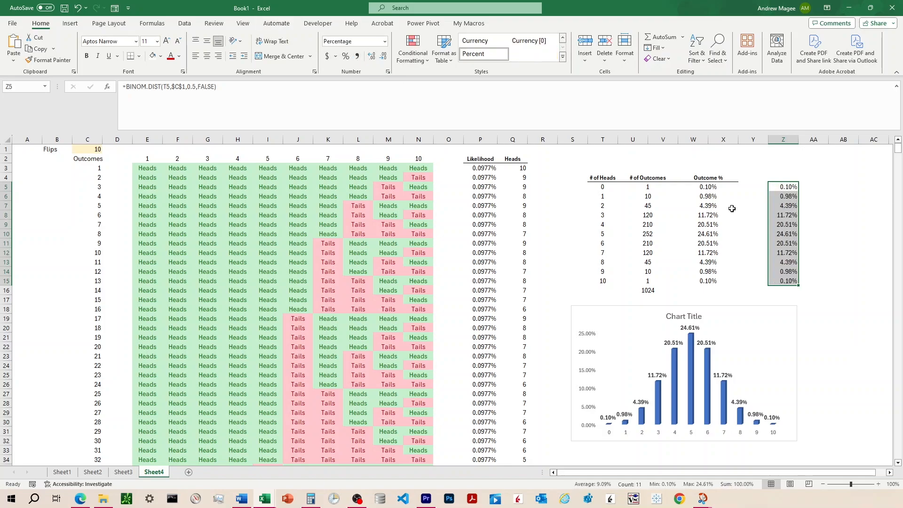
{"action": "left_click_drag", "start_coordinate": [783, 234], "coordinate": [704, 236]}
{"action": "left_click_drag", "start_coordinate": [789, 227], "coordinate": [713, 226]}
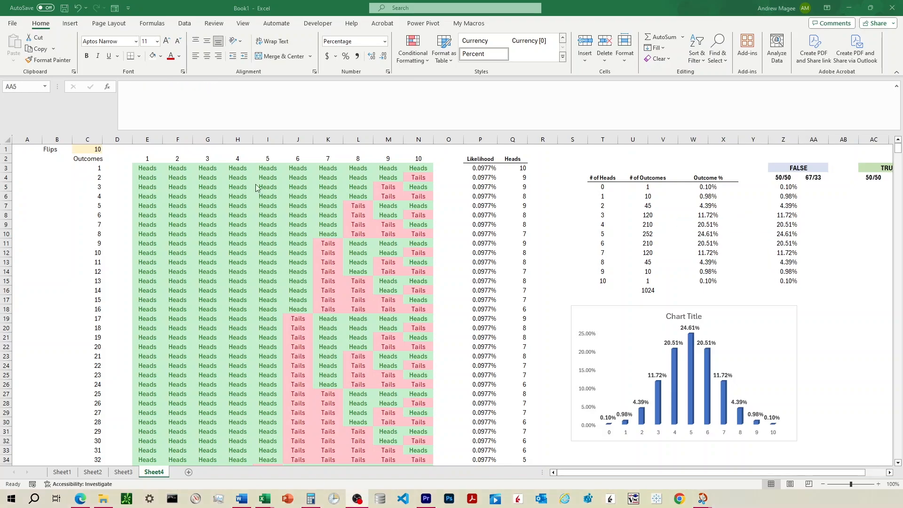
Step: Copy the full BINOM.DIST formula text from Z5 in the FALSE 50/50 column
{"action": "left_click_drag", "start_coordinate": [708, 473], "coordinate": [730, 473]}
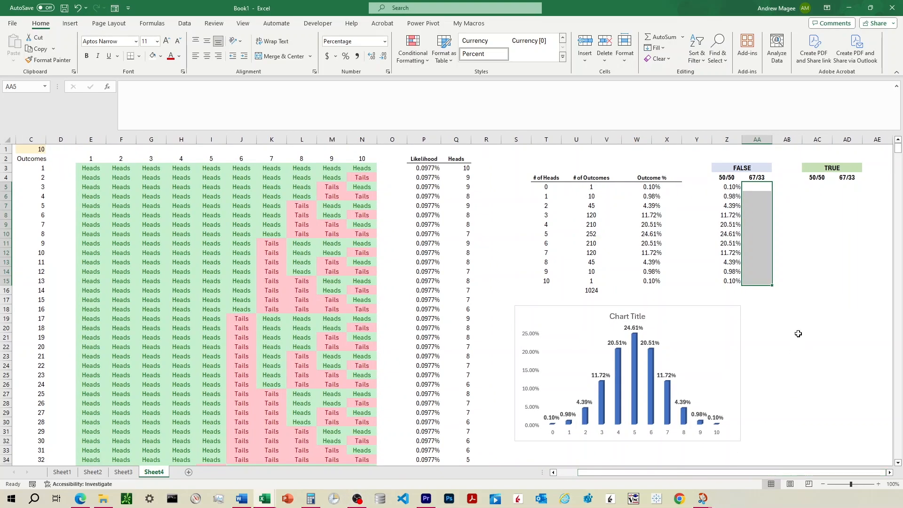
{"action": "left_click", "coordinate": [798, 313]}
{"action": "left_click", "coordinate": [753, 187]}
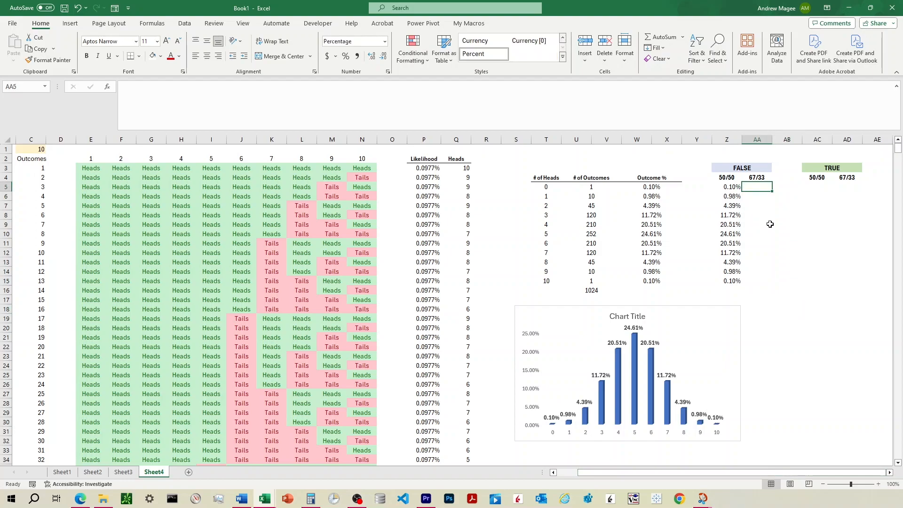
{"action": "left_click", "coordinate": [728, 187]}
{"action": "left_click_drag", "start_coordinate": [327, 112], "coordinate": [86, 91]}
{"action": "key", "text": "ctrl+c"}
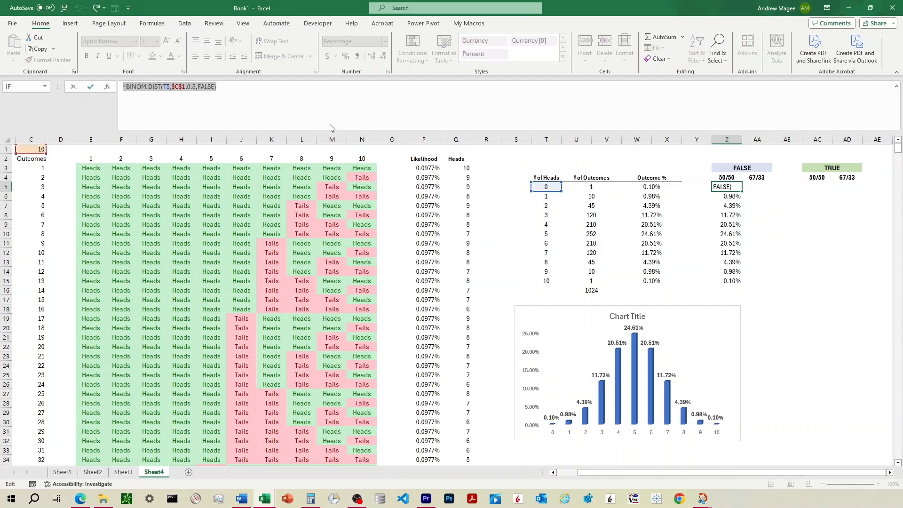
{"action": "key", "text": "Return"}
Step: Paste the copied BINOM.DIST formula into AA5 under 67/33 and change its success probability to 0.67
{"action": "left_click", "coordinate": [749, 187]}
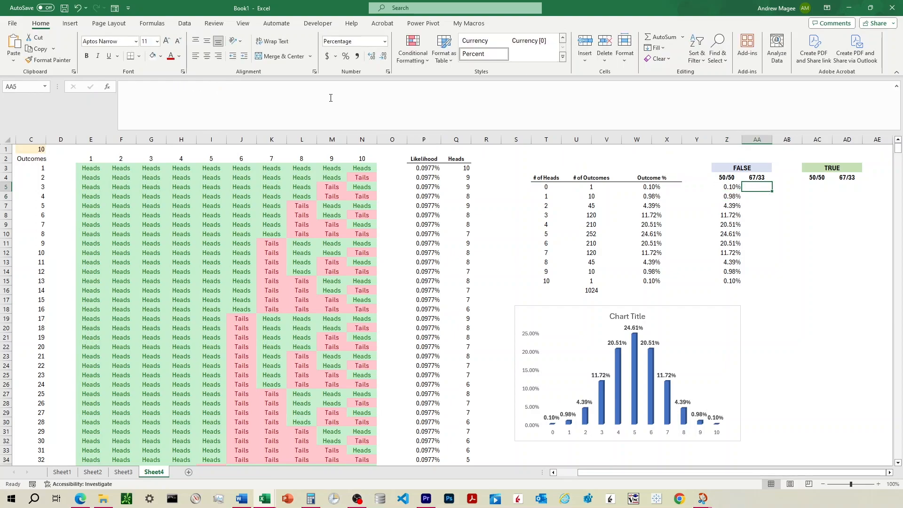
{"action": "left_click", "coordinate": [225, 108]}
{"action": "key", "text": "ctrl+v"}
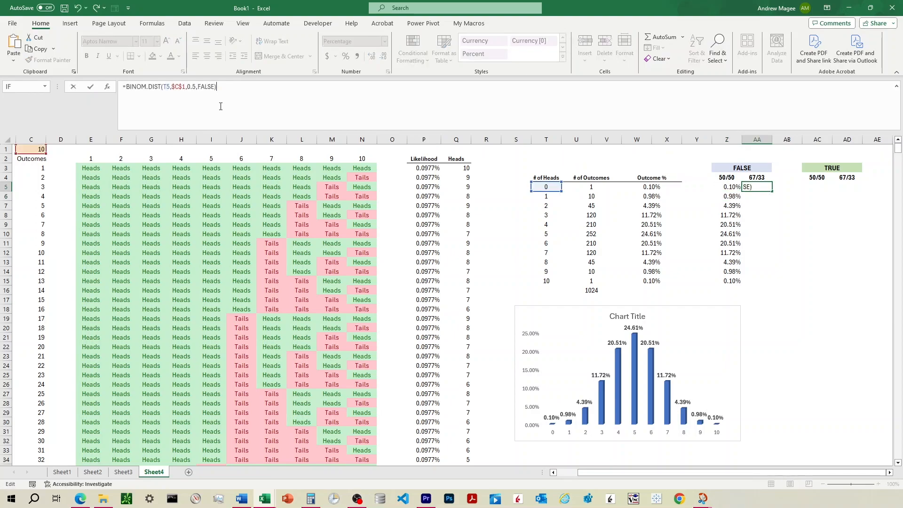
{"action": "left_click", "coordinate": [196, 86]}
{"action": "key", "text": "BackSpace"}
{"action": "type", "text": "67"}
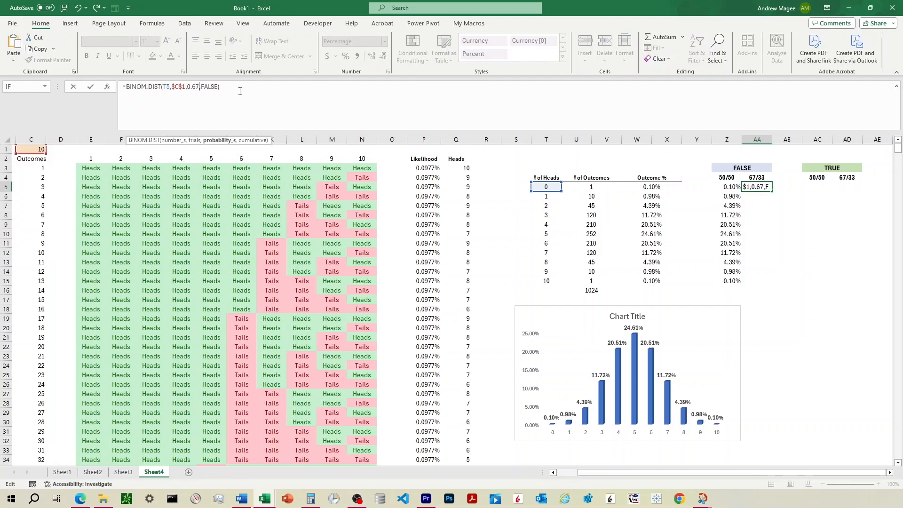
{"action": "key", "text": "Return"}
Step: Fill the 67/33 formula from AA5 down to AA15 and select the seven-heads row across T12:AA12
{"action": "left_click", "coordinate": [766, 188]}
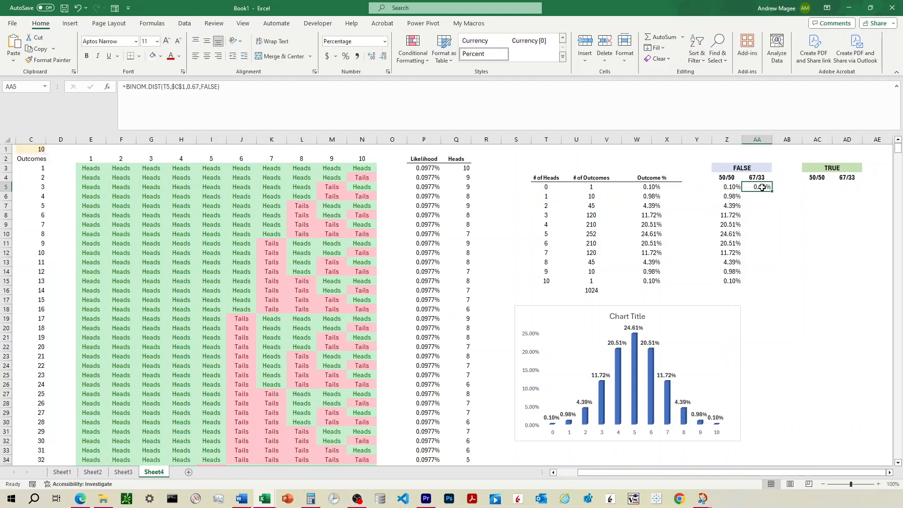
{"action": "left_click_drag", "start_coordinate": [773, 194], "coordinate": [772, 286]}
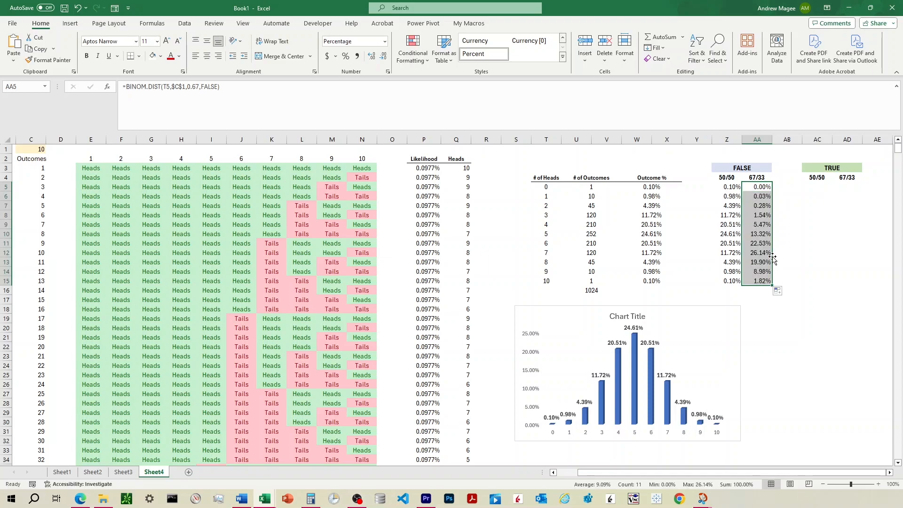
{"action": "left_click", "coordinate": [761, 252]}
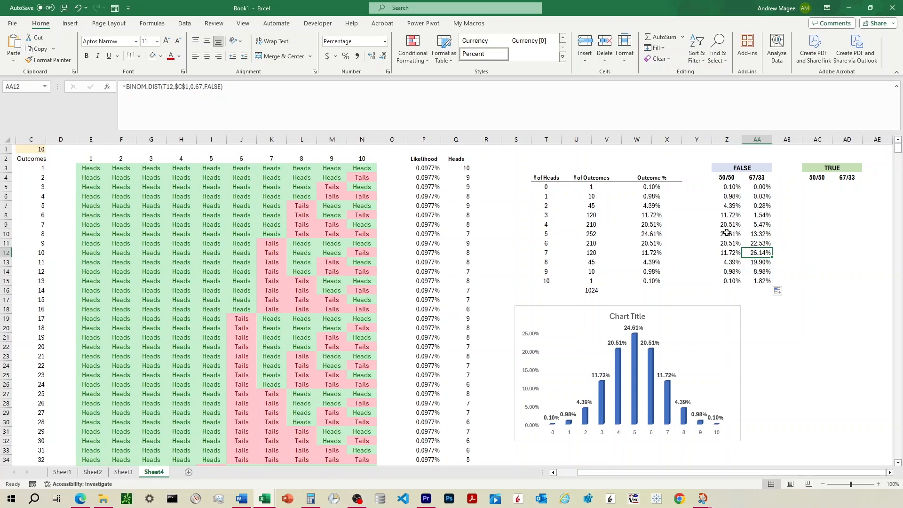
{"action": "left_click_drag", "start_coordinate": [763, 254], "coordinate": [544, 255]}
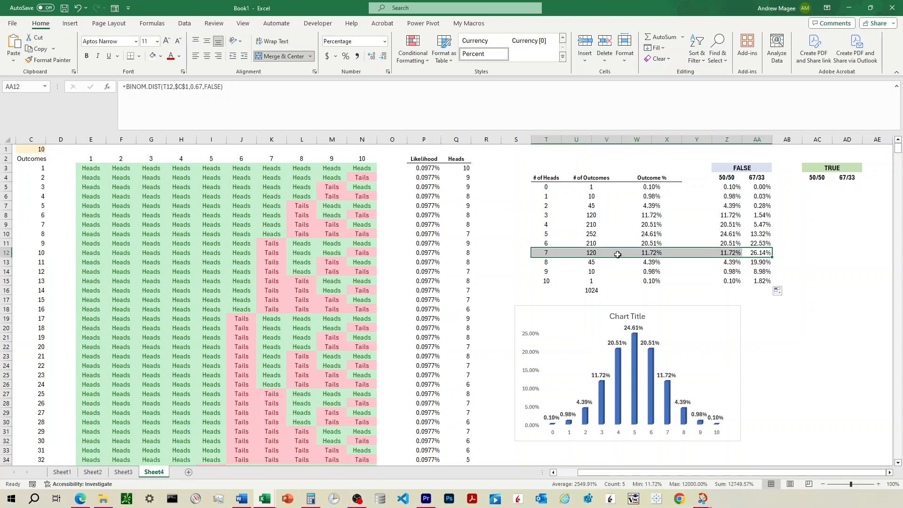
Step: Compare the outcome percentages with the 50/50 and 67/33 FALSE probabilities in the rows for four to seven heads
{"action": "left_click", "coordinate": [761, 254]}
{"action": "left_click", "coordinate": [760, 245]}
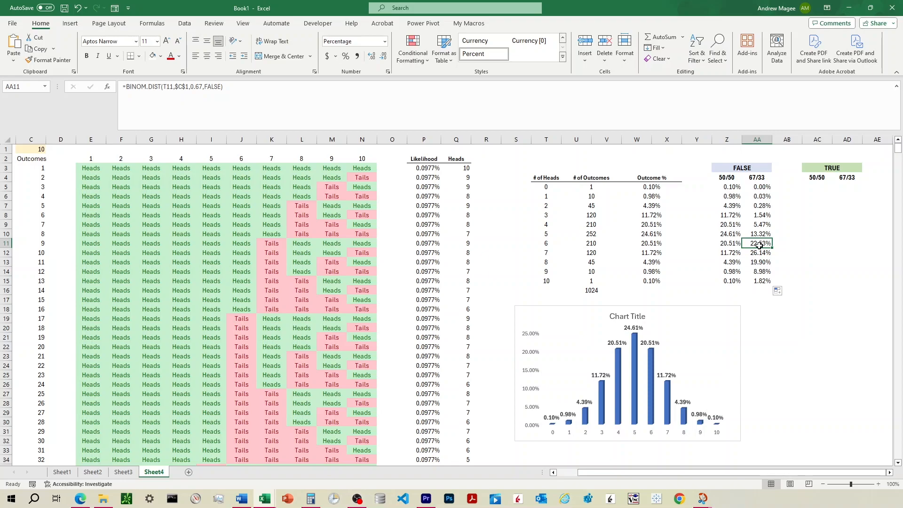
{"action": "left_click_drag", "start_coordinate": [761, 253], "coordinate": [531, 244]}
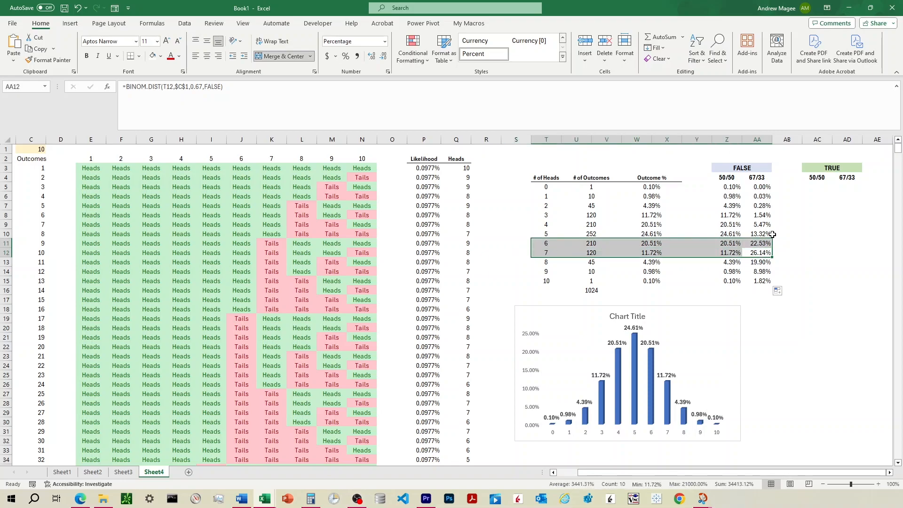
{"action": "left_click_drag", "start_coordinate": [730, 231], "coordinate": [561, 231]}
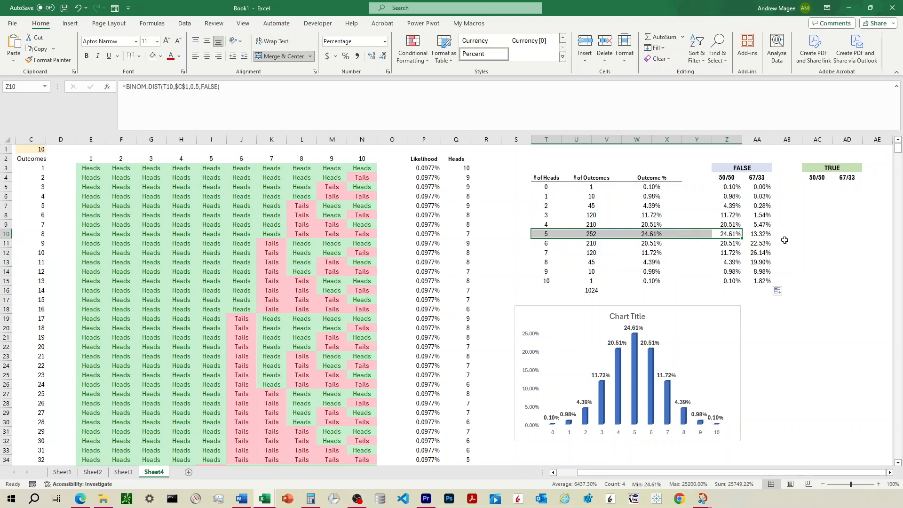
{"action": "left_click", "coordinate": [783, 242]}
{"action": "left_click", "coordinate": [762, 234]}
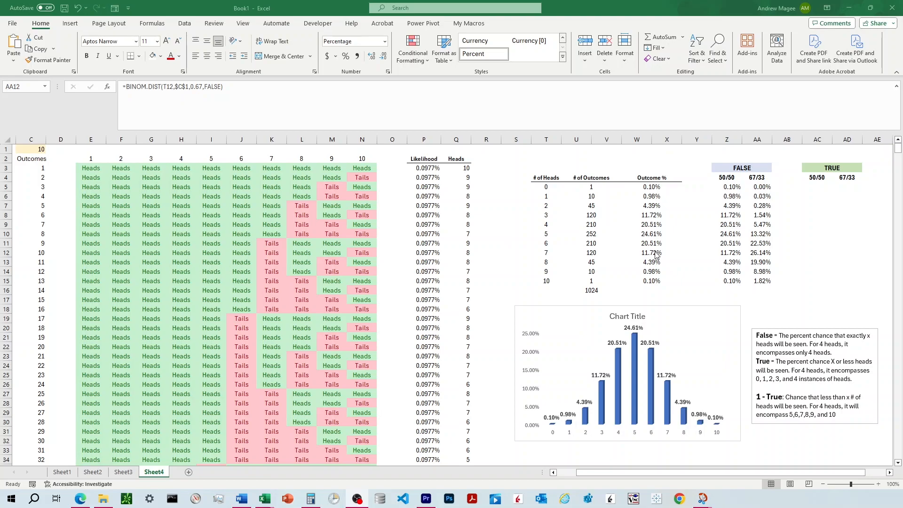
{"action": "left_click", "coordinate": [722, 195]}
{"action": "left_click_drag", "start_coordinate": [734, 228], "coordinate": [558, 225]}
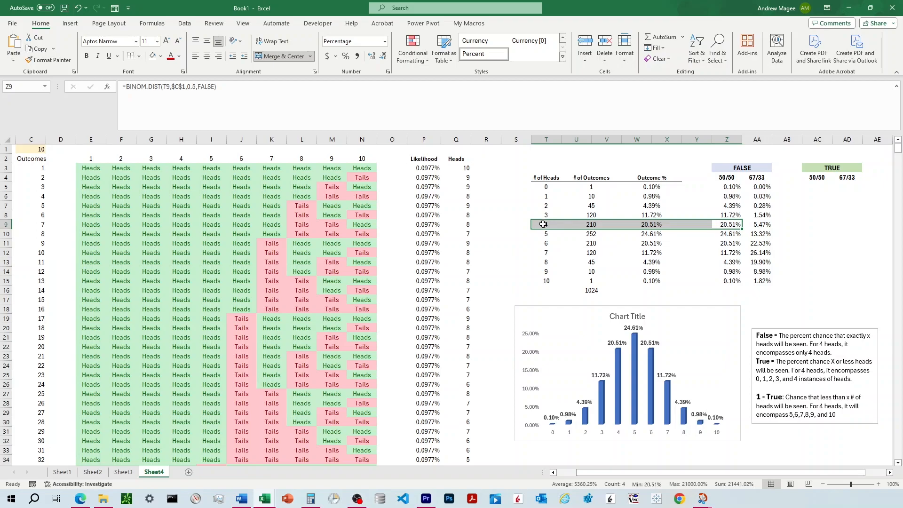
{"action": "left_click", "coordinate": [723, 226]}
Step: Copy the full BINOM.DIST formula text from Z5, leaving the cell itself as it is
{"action": "left_click", "coordinate": [727, 189]}
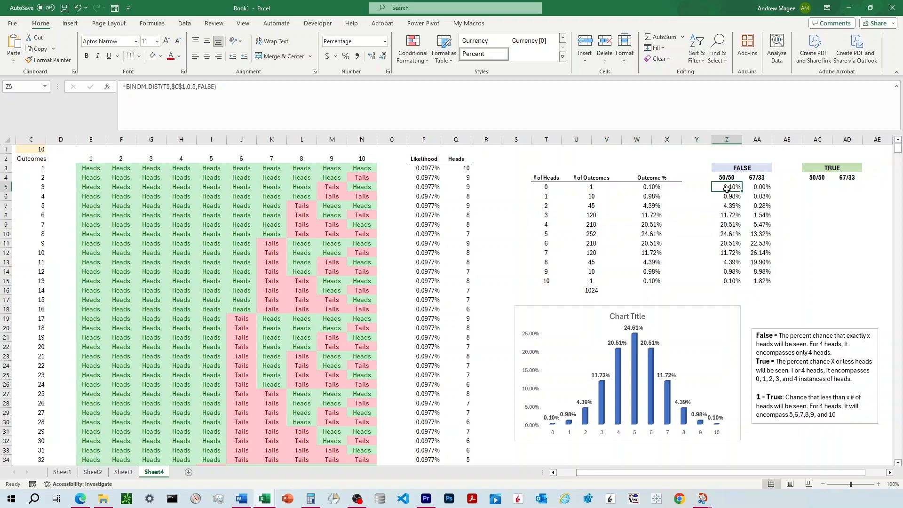
{"action": "left_click_drag", "start_coordinate": [263, 94], "coordinate": [124, 87]}
{"action": "key", "text": "ctrl+c"}
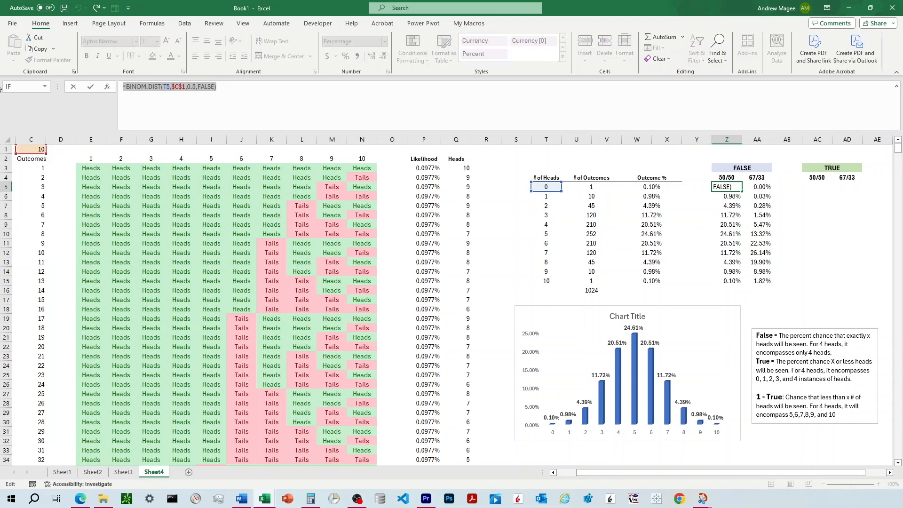
{"action": "key", "text": "Escape"}
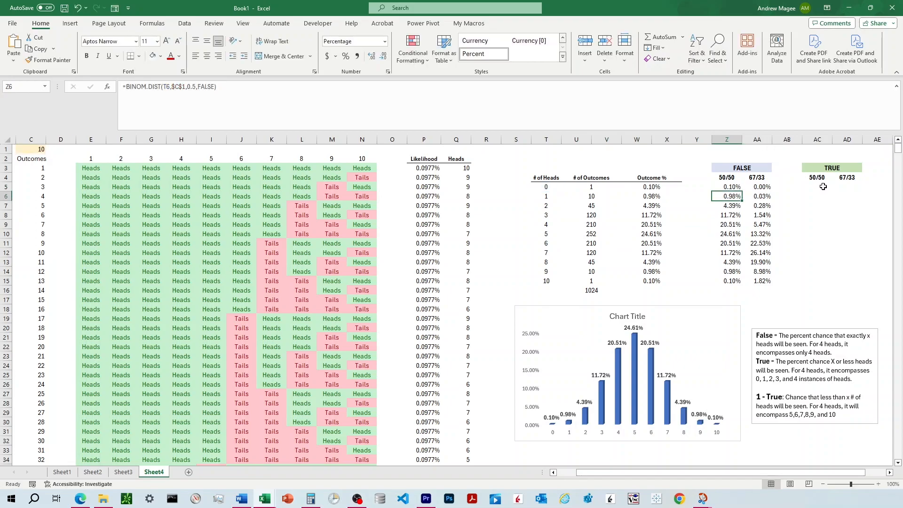
Step: Paste the copied formula into AC5 under TRUE 50/50 and change its cumulative argument to TRUE
{"action": "left_click", "coordinate": [820, 186]}
{"action": "left_click", "coordinate": [223, 100]}
{"action": "key", "text": "ctrl+v"}
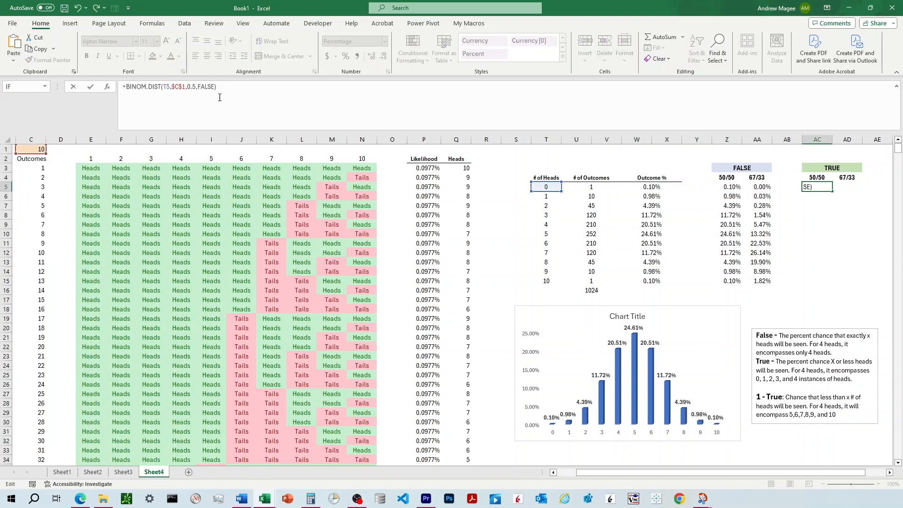
{"action": "double_click", "coordinate": [213, 87]}
{"action": "type", "text": "Tr"}
{"action": "key", "text": "Tab"}
{"action": "key", "text": "Return"}
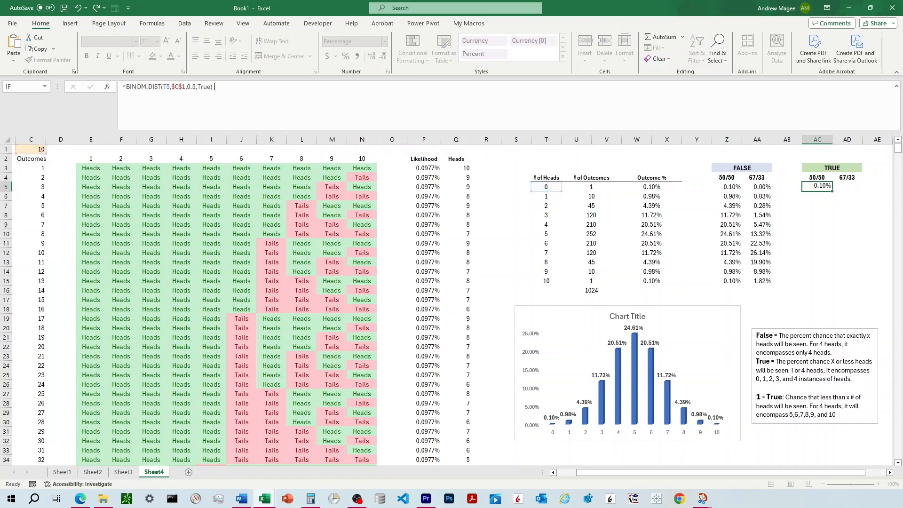
Step: Fill the cumulative 50/50 formula from AC5 down to AC15
{"action": "left_click", "coordinate": [827, 188]}
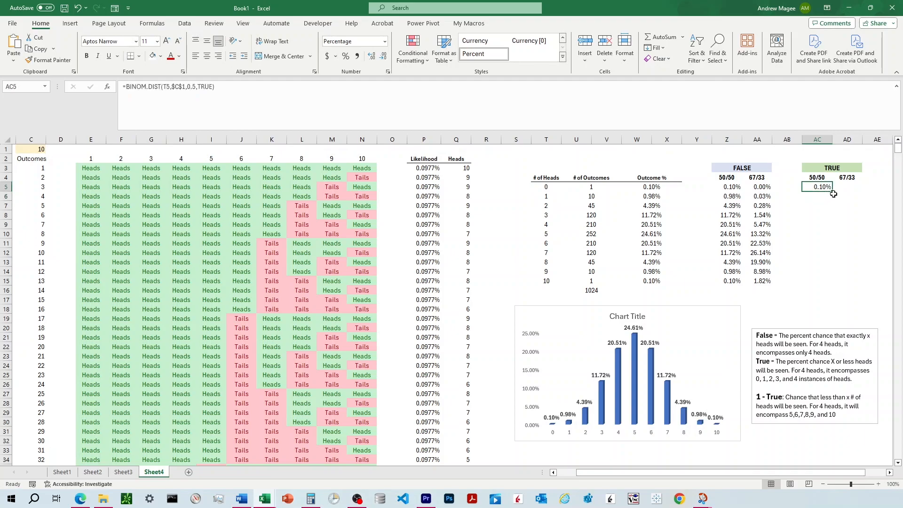
{"action": "left_click_drag", "start_coordinate": [833, 193], "coordinate": [827, 282]}
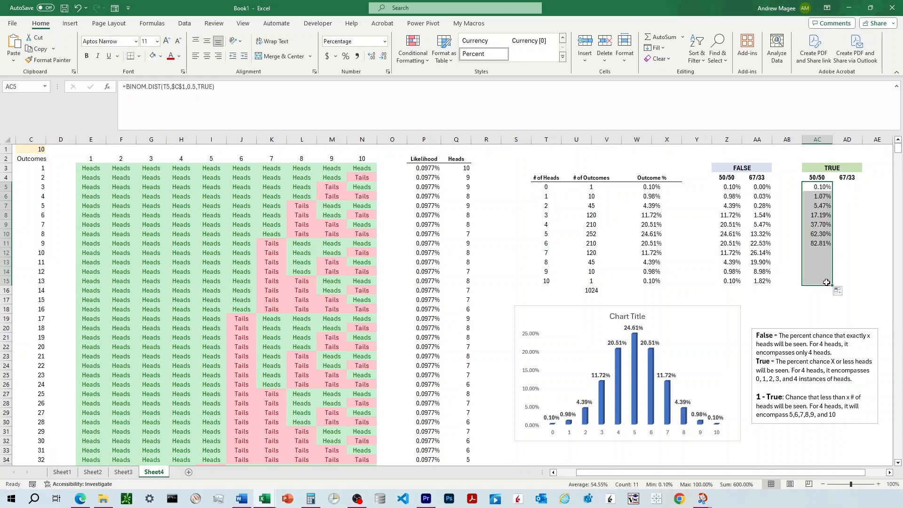
{"action": "left_click", "coordinate": [826, 262]}
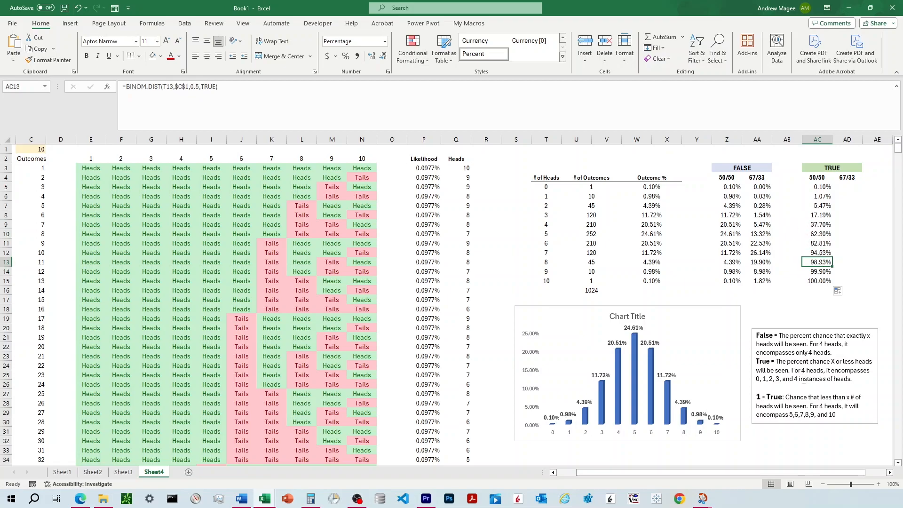
Step: Check the text box's True definition against the four-heads row and the sum of the outcome percentages for zero to four heads
{"action": "left_click", "coordinate": [781, 363]}
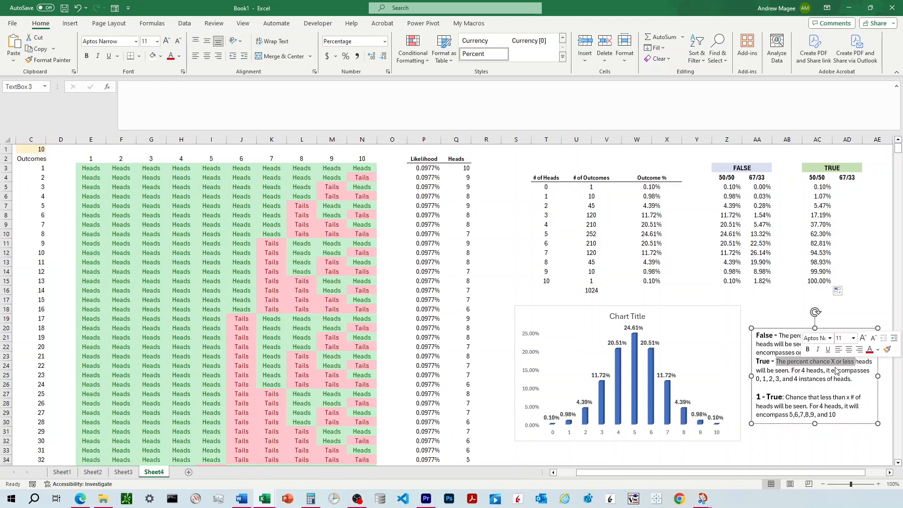
{"action": "left_click", "coordinate": [832, 370]}
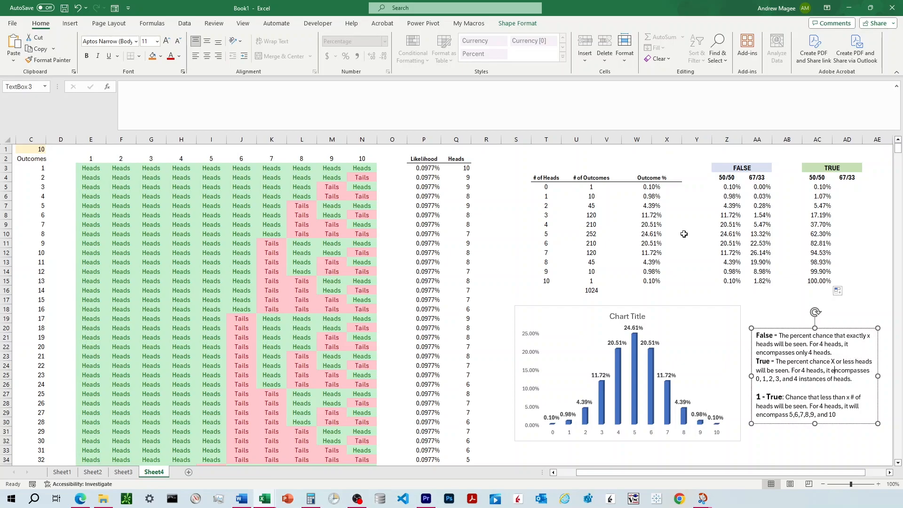
{"action": "left_click", "coordinate": [546, 224]}
{"action": "left_click_drag", "start_coordinate": [828, 227], "coordinate": [541, 225]}
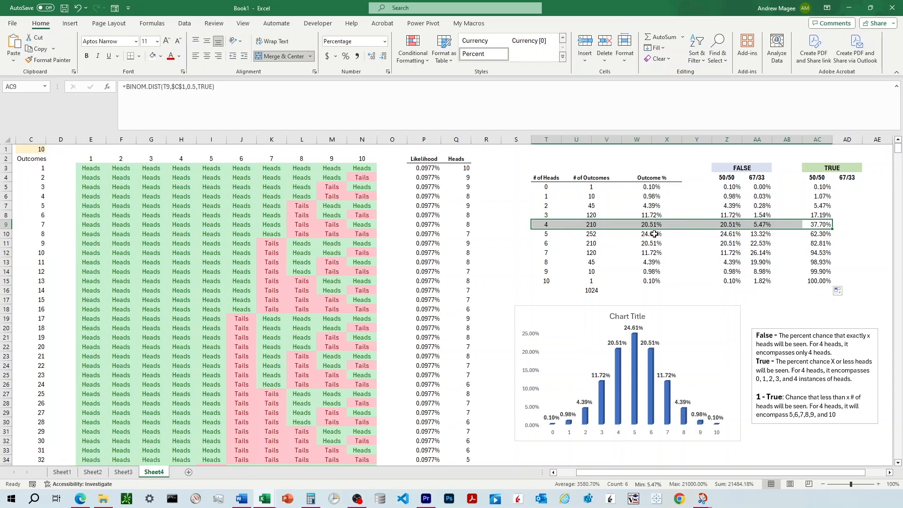
{"action": "left_click_drag", "start_coordinate": [651, 224], "coordinate": [651, 187]}
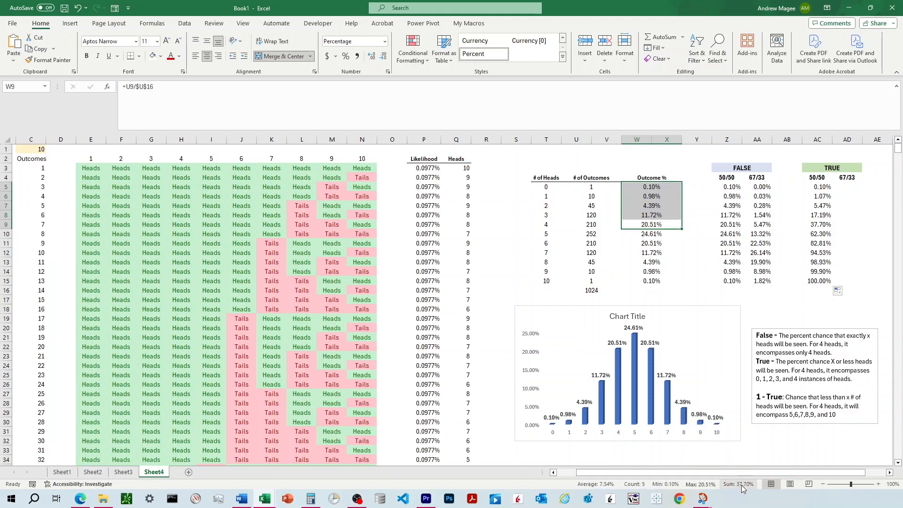
{"action": "left_click", "coordinate": [821, 225]}
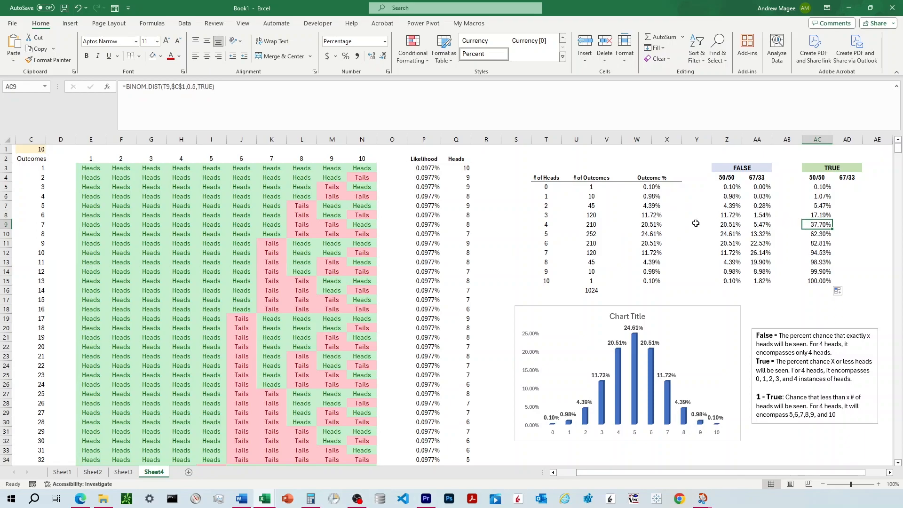
{"action": "left_click_drag", "start_coordinate": [555, 225], "coordinate": [725, 223]}
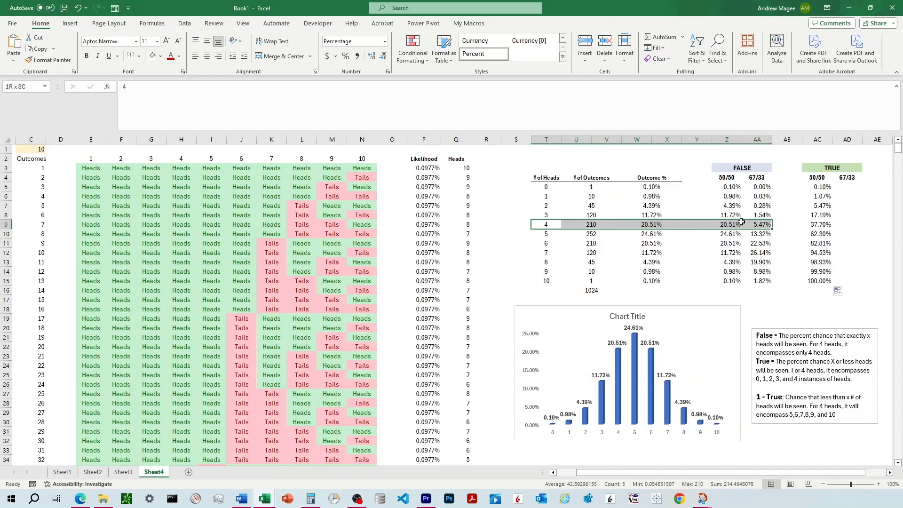
{"action": "left_click_drag", "start_coordinate": [821, 224], "coordinate": [551, 225]}
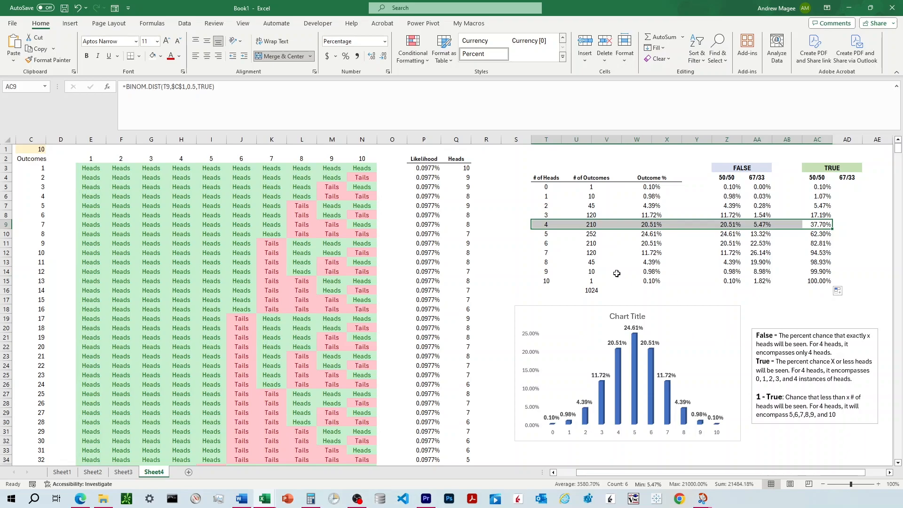
{"action": "left_click_drag", "start_coordinate": [551, 236], "coordinate": [548, 272]}
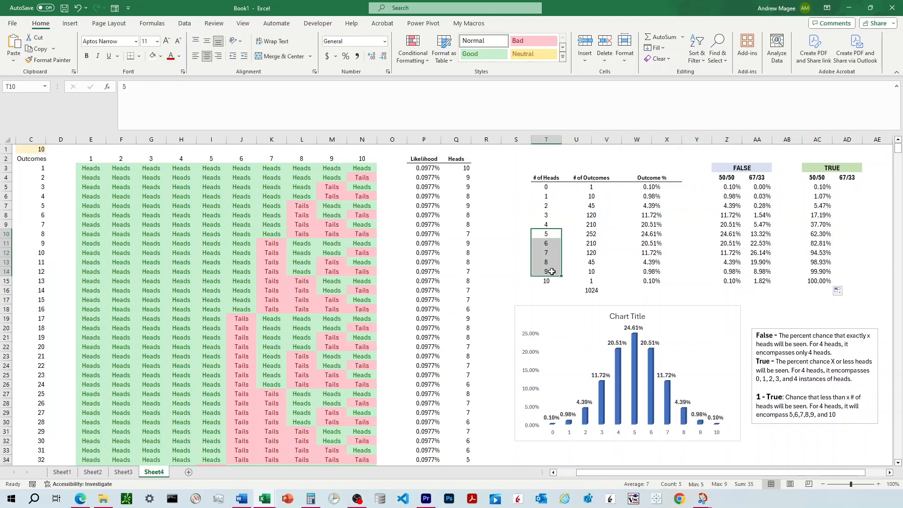
Step: Change the AC5 formula to 1 minus BINOM.DIST and fill it down to AC15
{"action": "left_click", "coordinate": [814, 186]}
{"action": "left_click", "coordinate": [125, 87]}
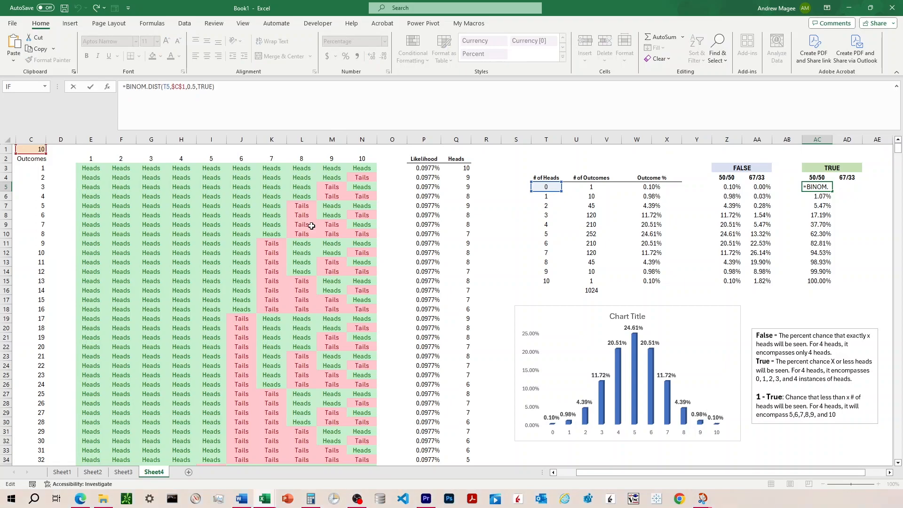
{"action": "type", "text": "1-"}
{"action": "key", "text": "Return"}
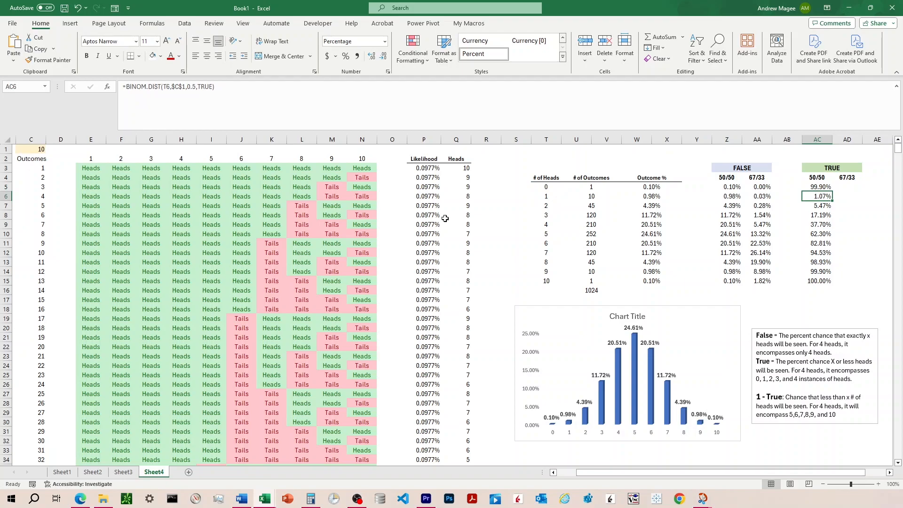
{"action": "left_click", "coordinate": [828, 189]}
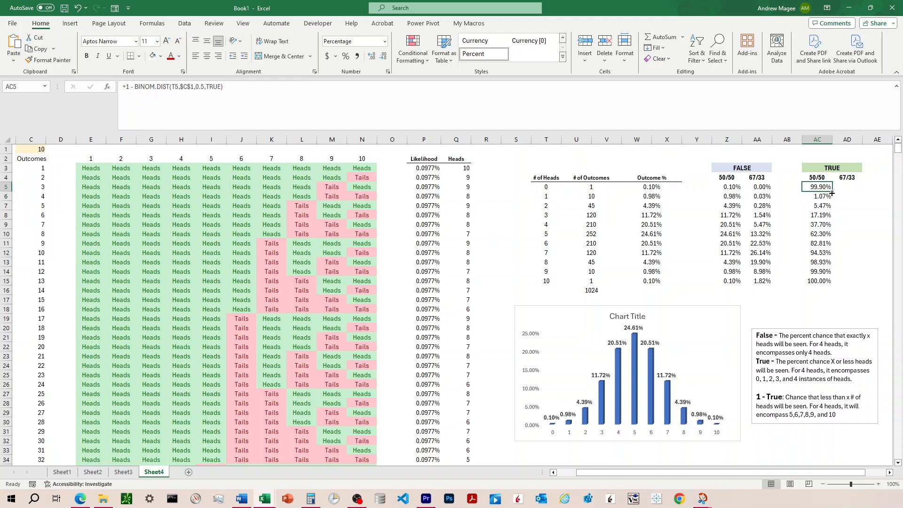
{"action": "double_click", "coordinate": [832, 193]}
Step: Compare the four-heads result in the TRUE 50/50 column with the sum of the FALSE 50/50 probabilities in Z10:Z15
{"action": "left_click", "coordinate": [813, 250]}
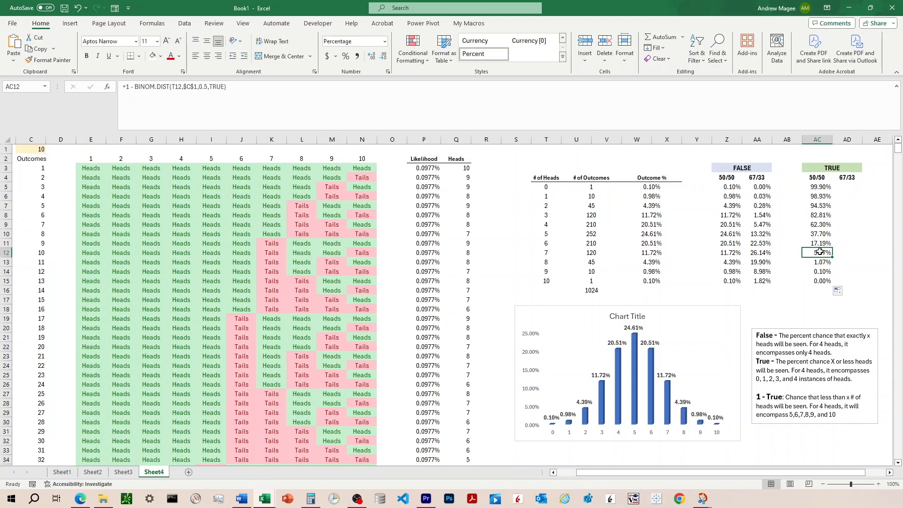
{"action": "left_click_drag", "start_coordinate": [818, 234], "coordinate": [554, 234]}
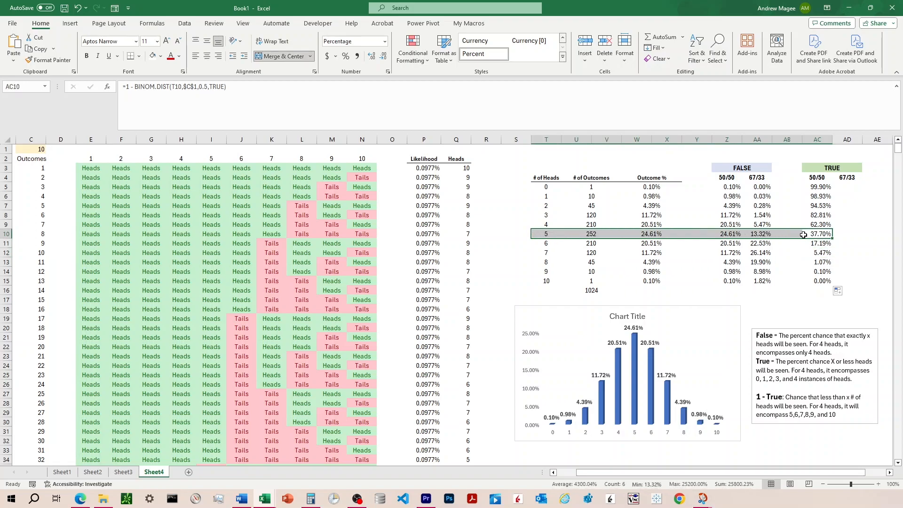
{"action": "left_click", "coordinate": [554, 225]}
{"action": "left_click_drag", "start_coordinate": [553, 226], "coordinate": [829, 227]}
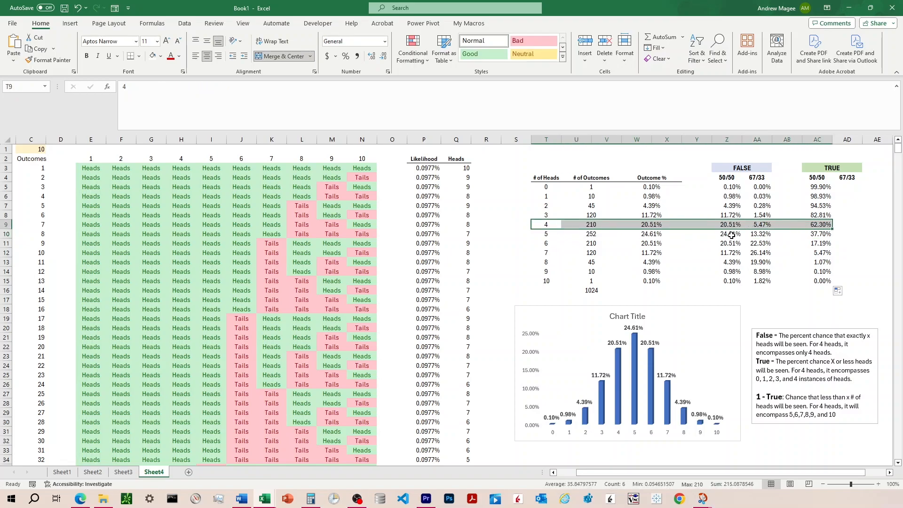
{"action": "left_click_drag", "start_coordinate": [732, 235], "coordinate": [727, 279]}
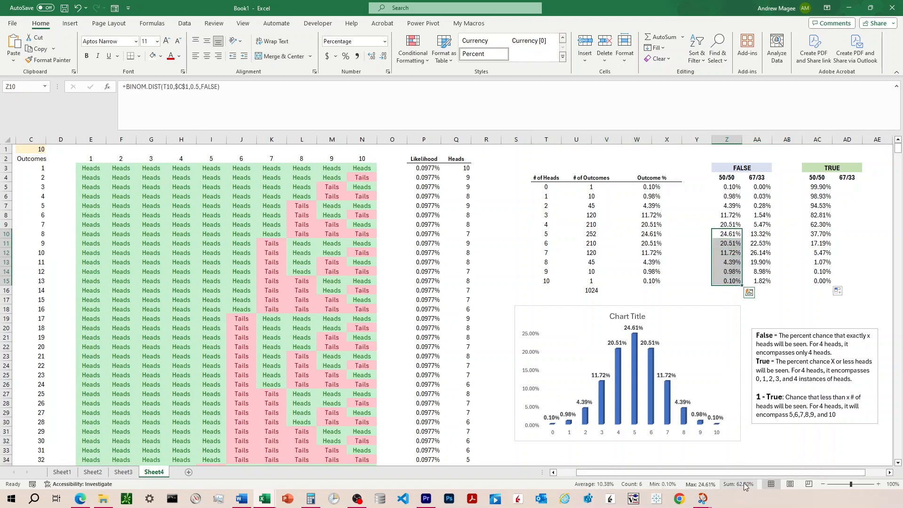
Step: Copy the full BINOM.DIST formula text from AA5 in the FALSE 67/33 column
{"action": "left_click", "coordinate": [761, 187]}
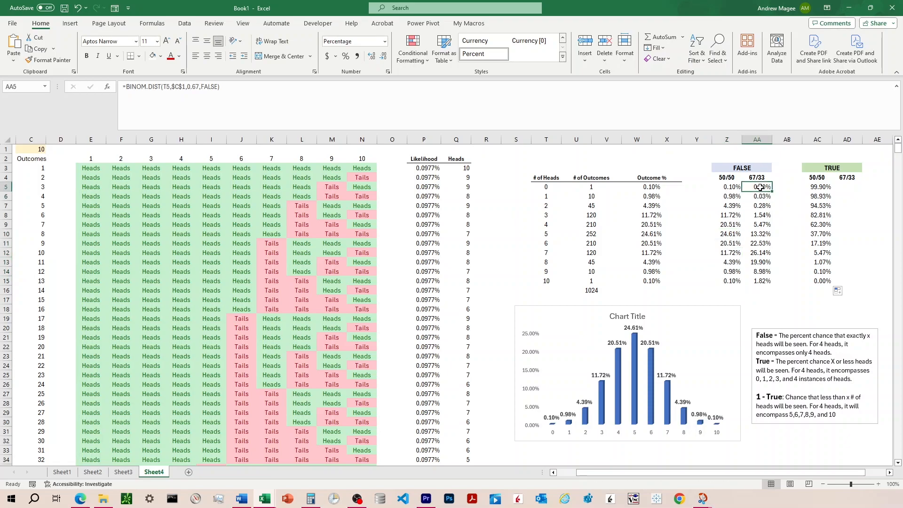
{"action": "left_click_drag", "start_coordinate": [219, 87], "coordinate": [102, 98]}
{"action": "key", "text": "ctrl+c"}
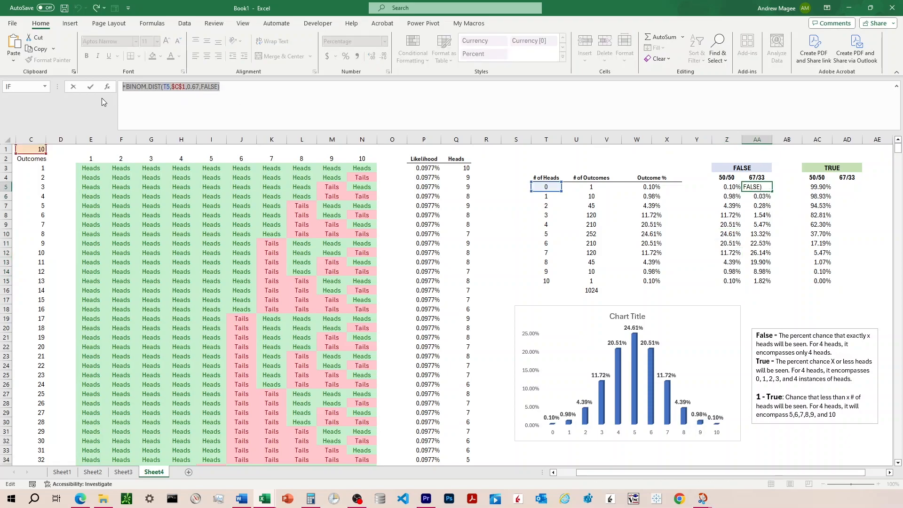
{"action": "key", "text": "Return"}
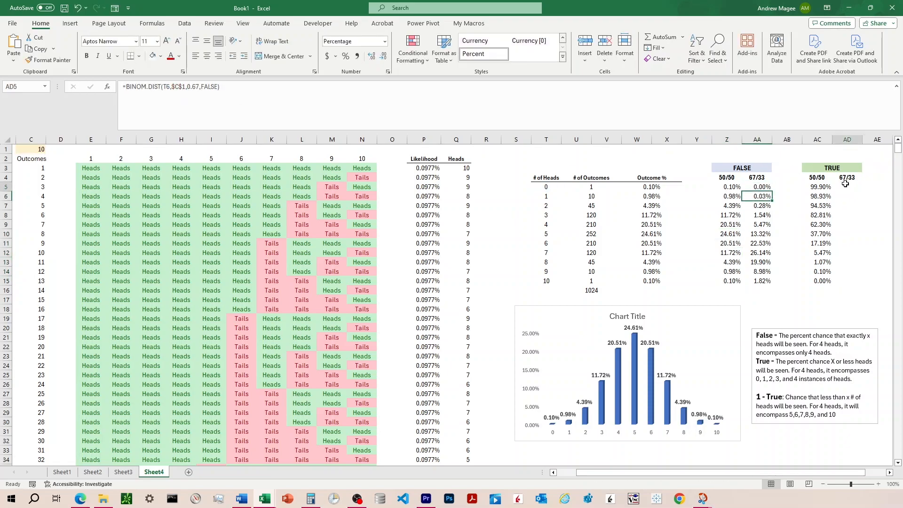
Step: Enter the copied formula in AD5 under TRUE 67/33 with its cumulative argument set to TRUE, and fill it down to AD15
{"action": "left_click", "coordinate": [845, 187]}
{"action": "key", "text": "F2"}
{"action": "key", "text": "ctrl+v"}
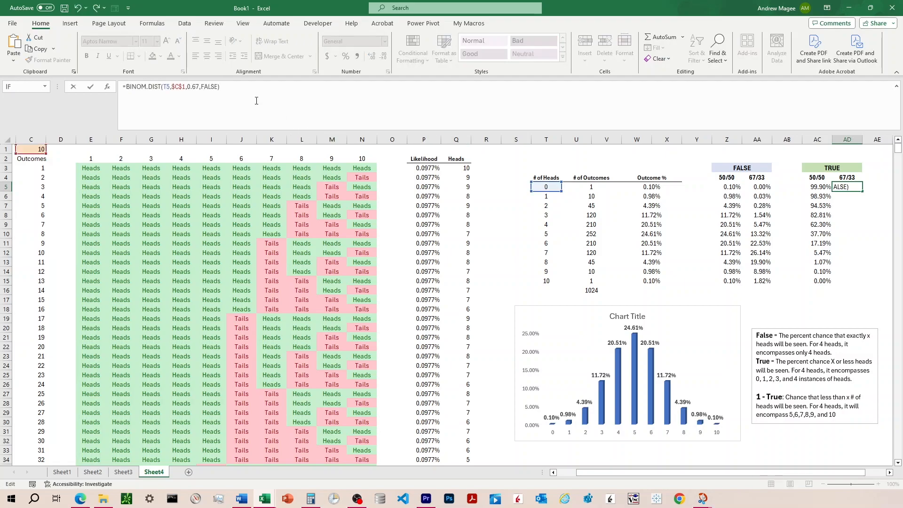
{"action": "double_click", "coordinate": [215, 87]}
{"action": "type", "text": "TRUE"}
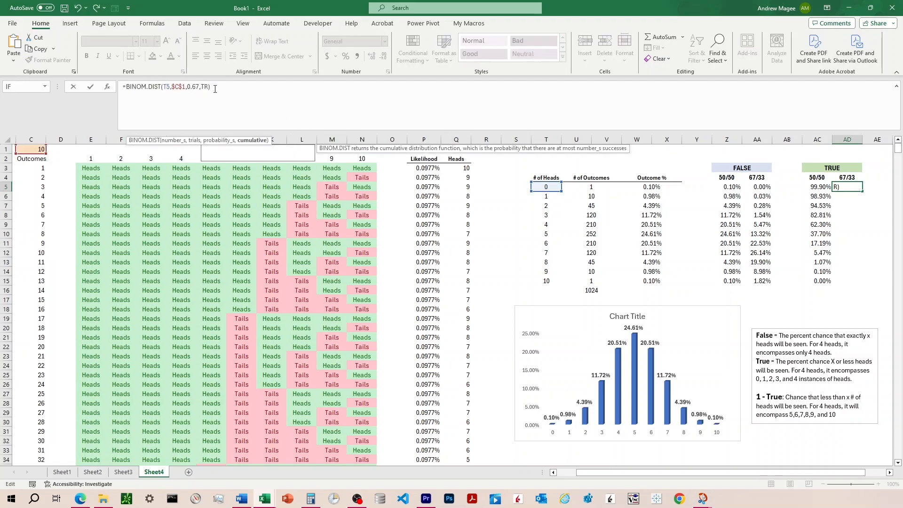
{"action": "key", "text": "Return"}
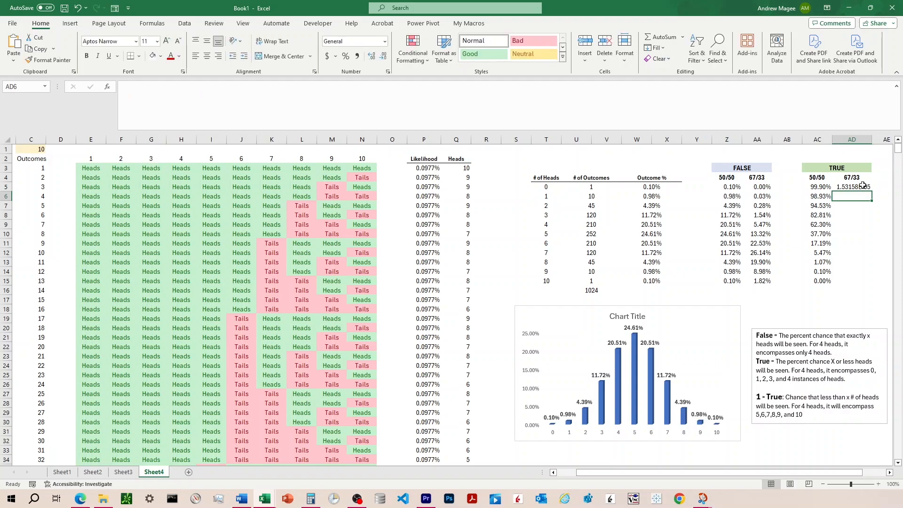
{"action": "left_click", "coordinate": [867, 187]}
{"action": "double_click", "coordinate": [872, 192]}
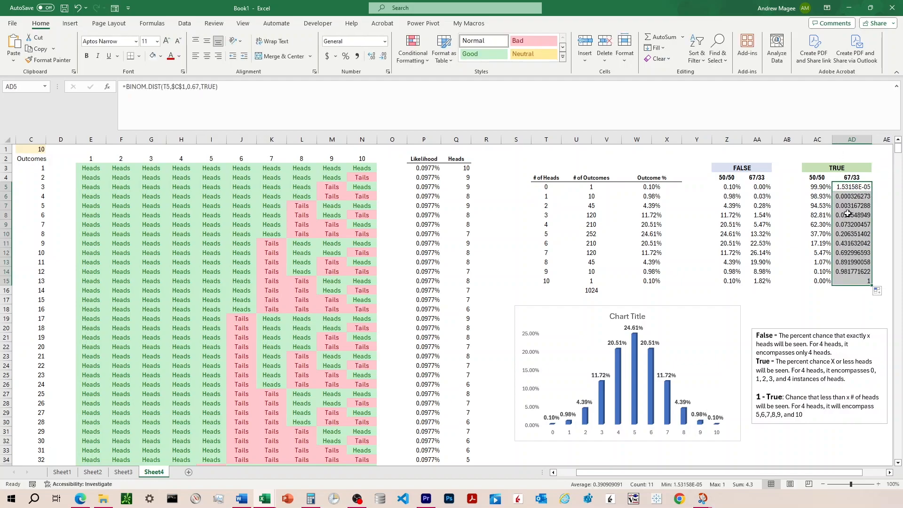
Step: Format the TRUE 67/33 results in AD5:AD15 as percentages with two decimal places
{"action": "left_click", "coordinate": [345, 56]}
{"action": "left_click", "coordinate": [372, 56]}
{"action": "left_click", "coordinate": [371, 56]}
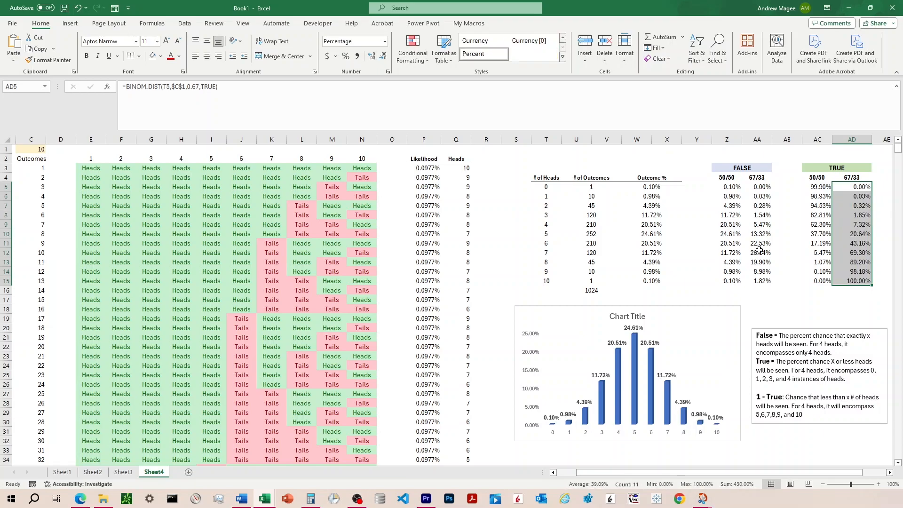
Step: Compare the seven-heads result in the TRUE 67/33 column with the sum of the FALSE 67/33 probabilities in AA5:AA12
{"action": "left_click", "coordinate": [858, 273]}
{"action": "left_click", "coordinate": [861, 262]}
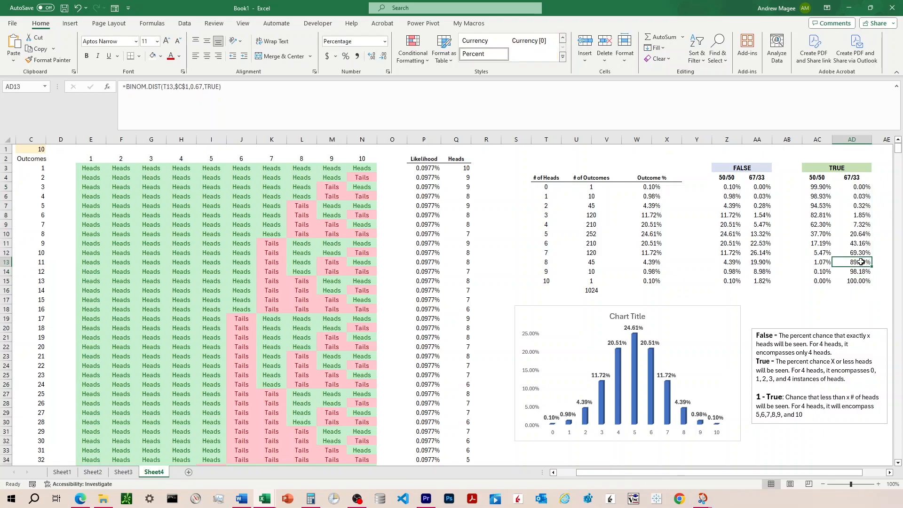
{"action": "left_click_drag", "start_coordinate": [862, 254], "coordinate": [557, 254]}
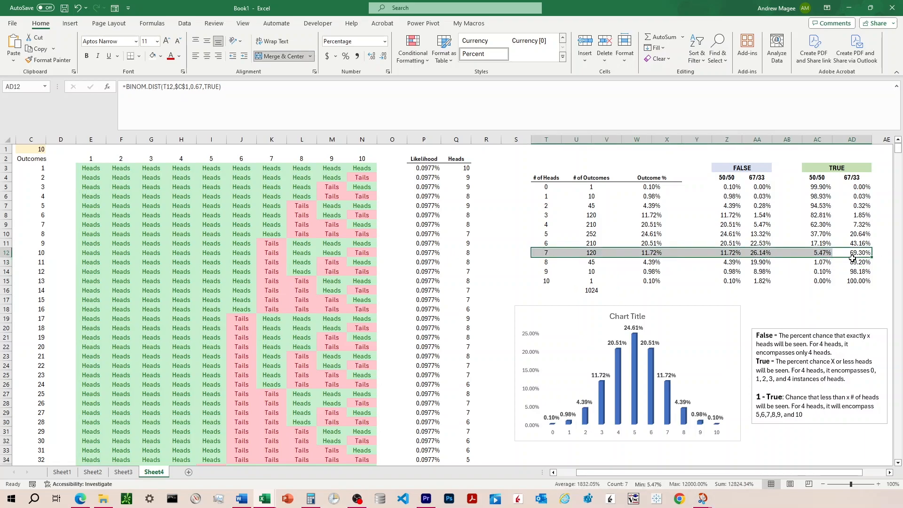
{"action": "left_click_drag", "start_coordinate": [758, 253], "coordinate": [757, 187]}
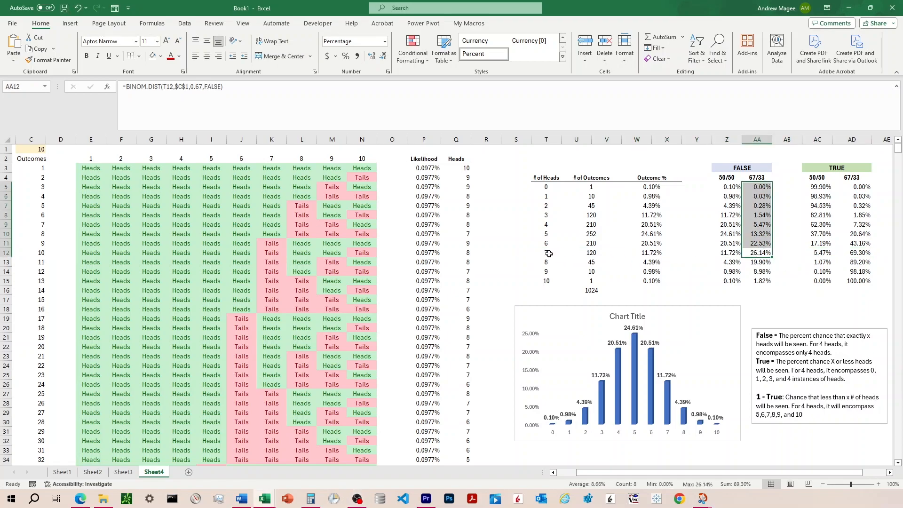
{"action": "left_click_drag", "start_coordinate": [758, 253], "coordinate": [756, 188]}
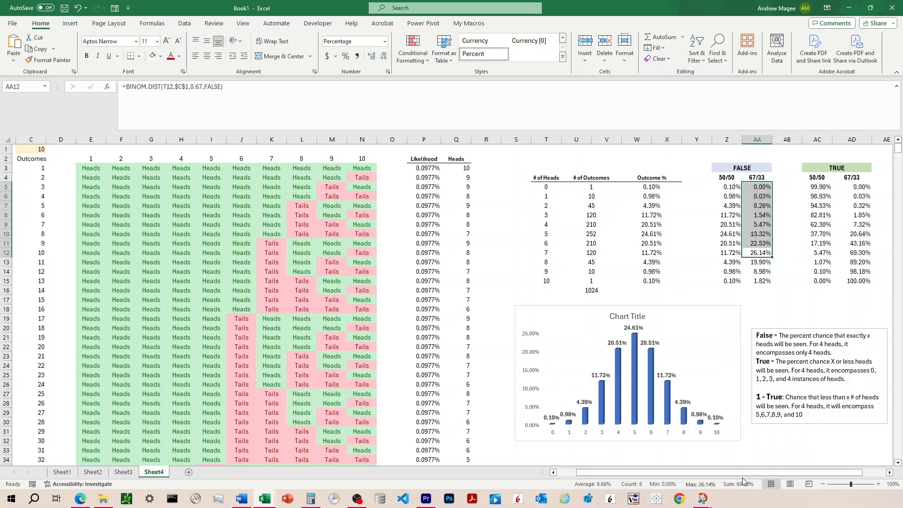
Step: Change the AD5 formula to 1 minus BINOM.DIST and fill it down to AD15
{"action": "left_click", "coordinate": [865, 242]}
{"action": "left_click", "coordinate": [856, 187]}
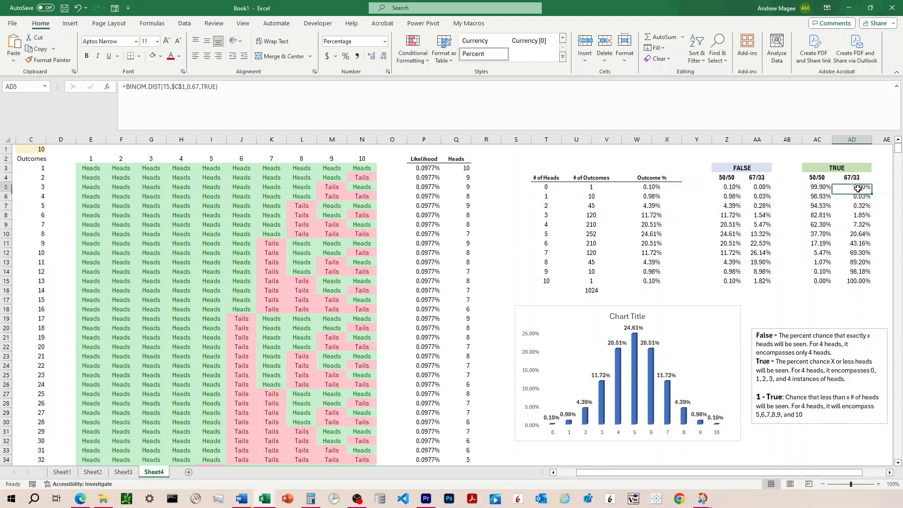
{"action": "left_click", "coordinate": [126, 89]}
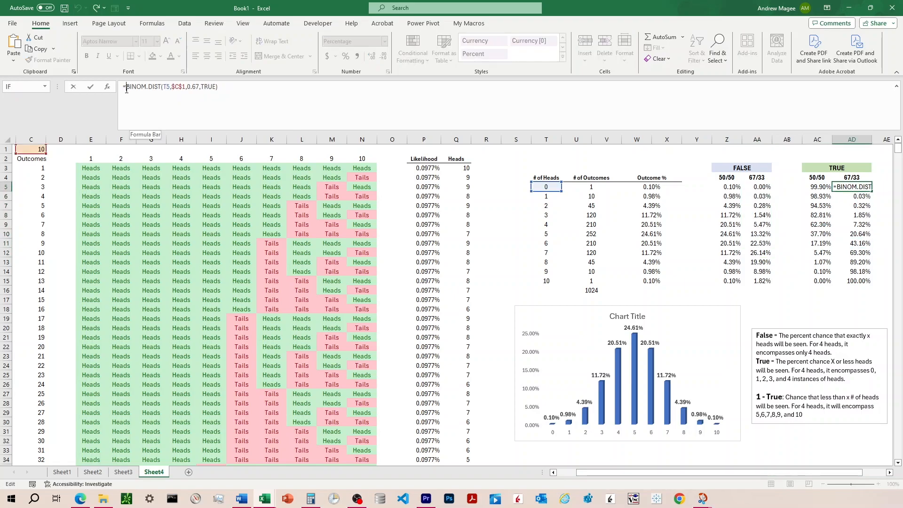
{"action": "type", "text": "1-"}
{"action": "key", "text": "Return"}
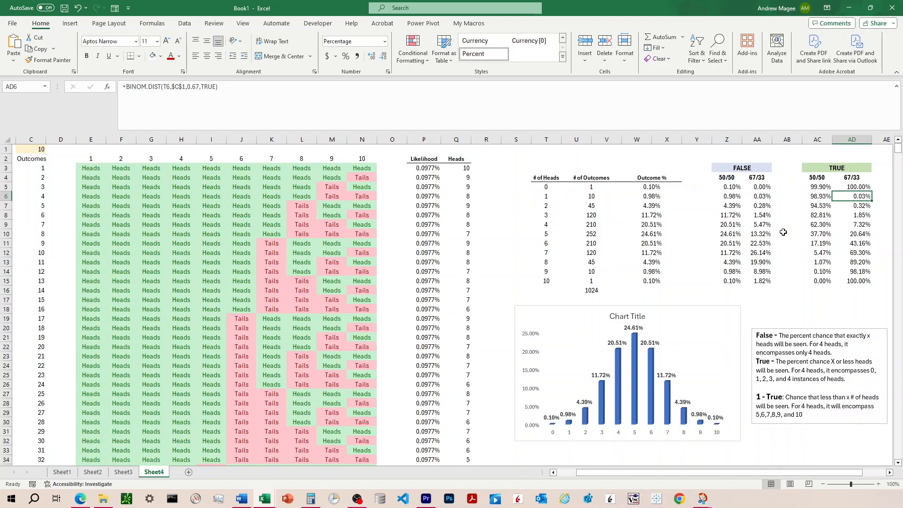
{"action": "left_click", "coordinate": [857, 187]}
{"action": "double_click", "coordinate": [871, 192]}
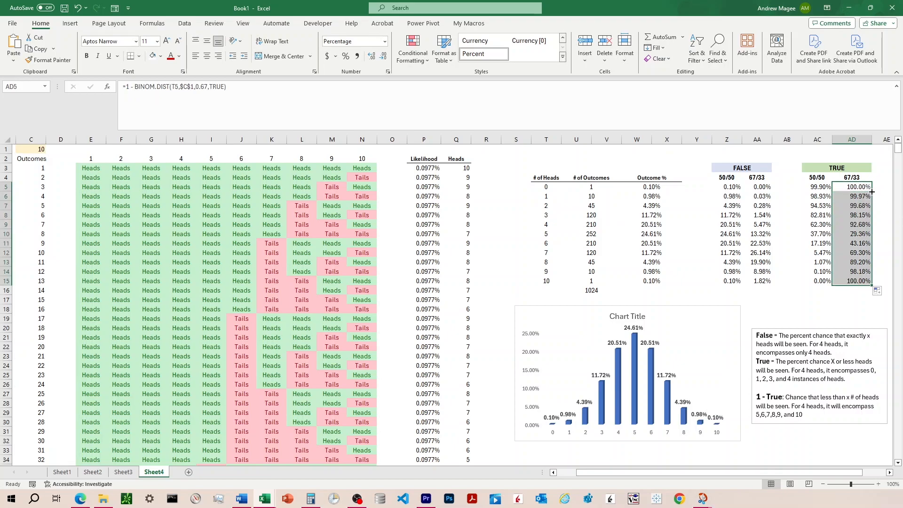
Step: Compare the seven-heads 1-minus result under TRUE 67/33 with the sum of the FALSE 67/33 probabilities in AA13:AA15
{"action": "left_click_drag", "start_coordinate": [859, 254], "coordinate": [541, 254]}
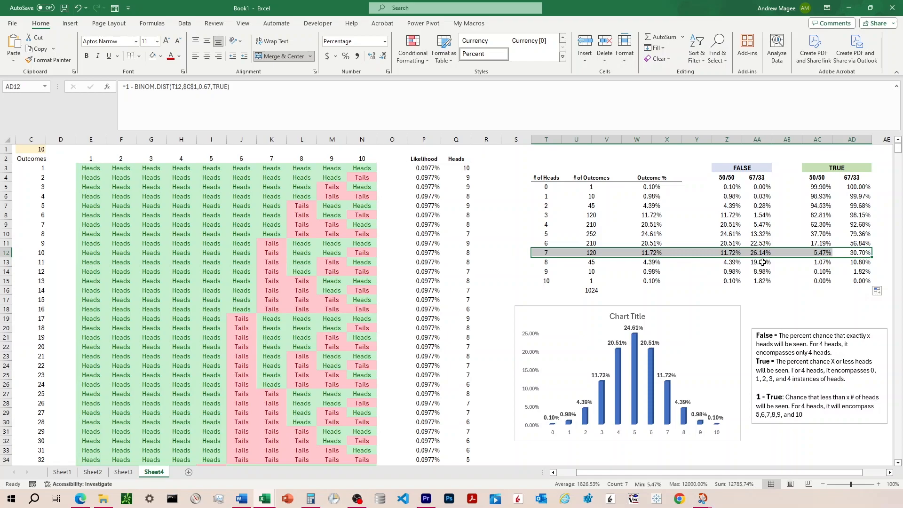
{"action": "left_click_drag", "start_coordinate": [762, 263], "coordinate": [755, 283]}
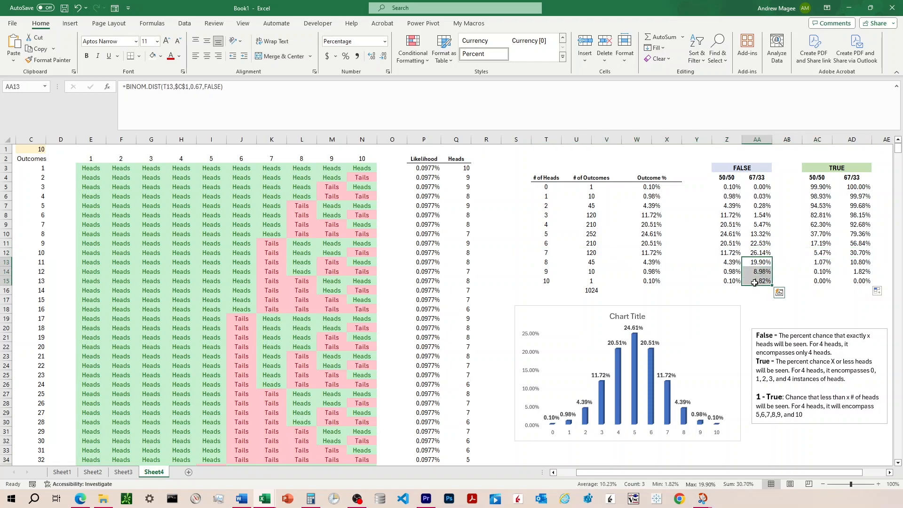
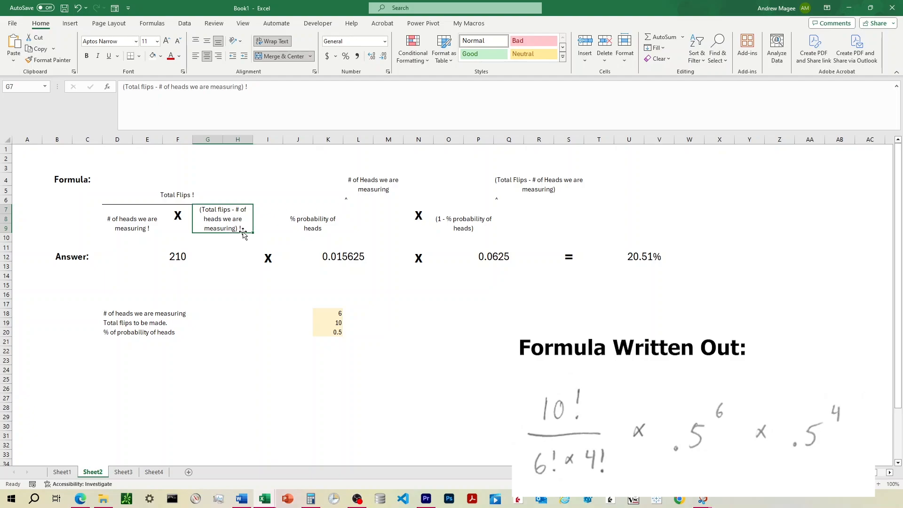
Step: Examine the probability-of-heads term, the 1-minus-probability term and their exponents in the written-out binomial formula on Sheet2
{"action": "left_click", "coordinate": [286, 228]}
{"action": "left_click", "coordinate": [273, 256]}
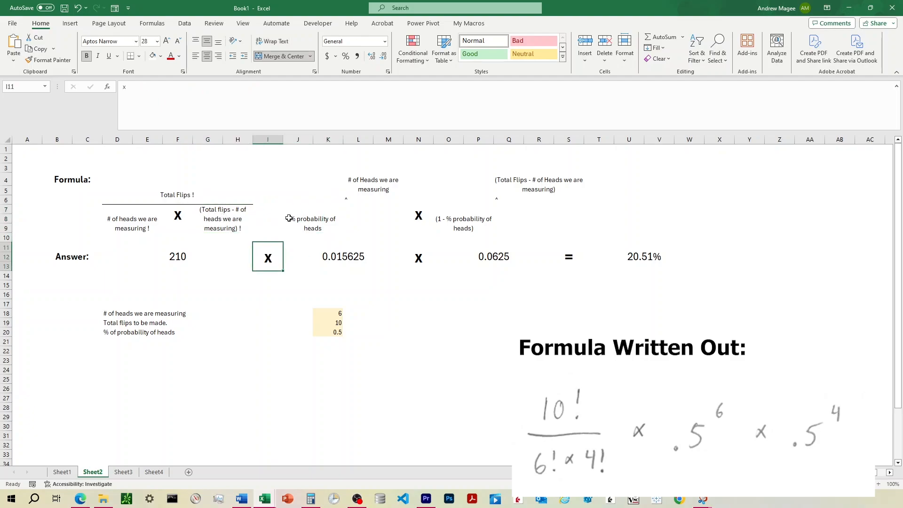
{"action": "left_click", "coordinate": [314, 220]}
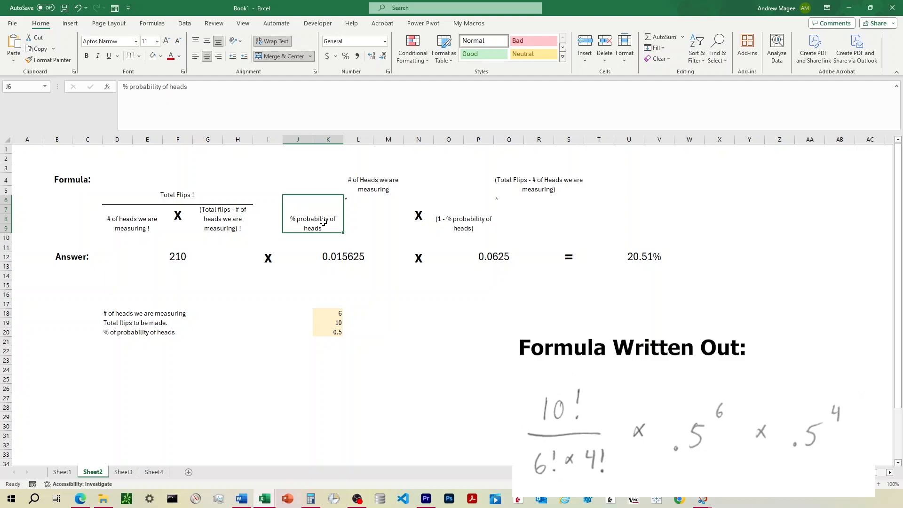
{"action": "left_click", "coordinate": [372, 181]}
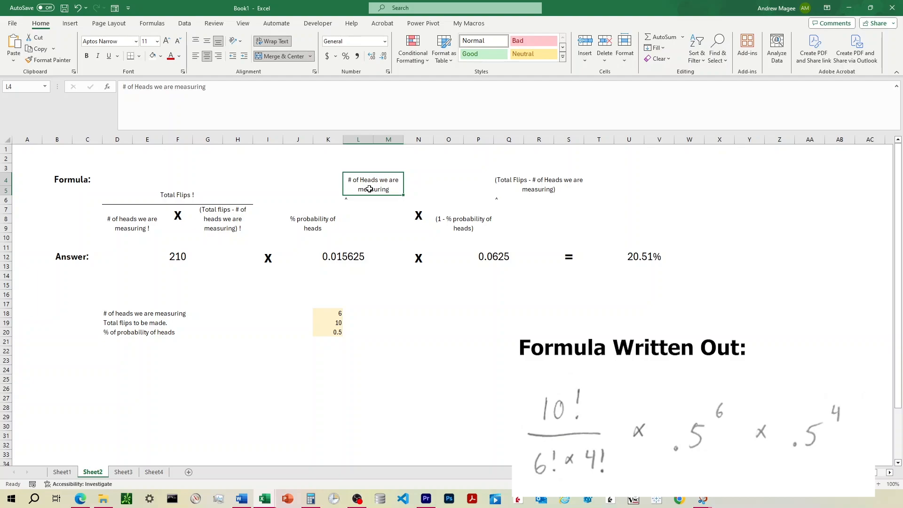
{"action": "left_click", "coordinate": [420, 217]}
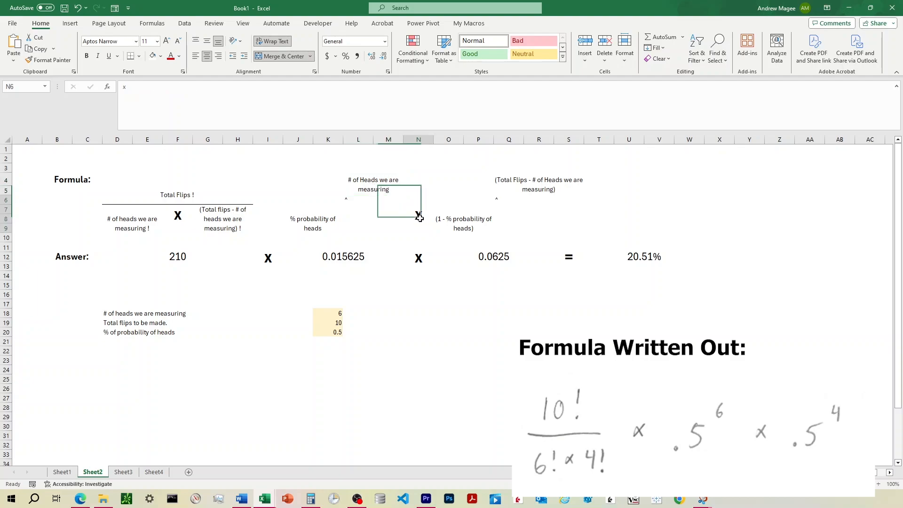
{"action": "left_click", "coordinate": [459, 223]}
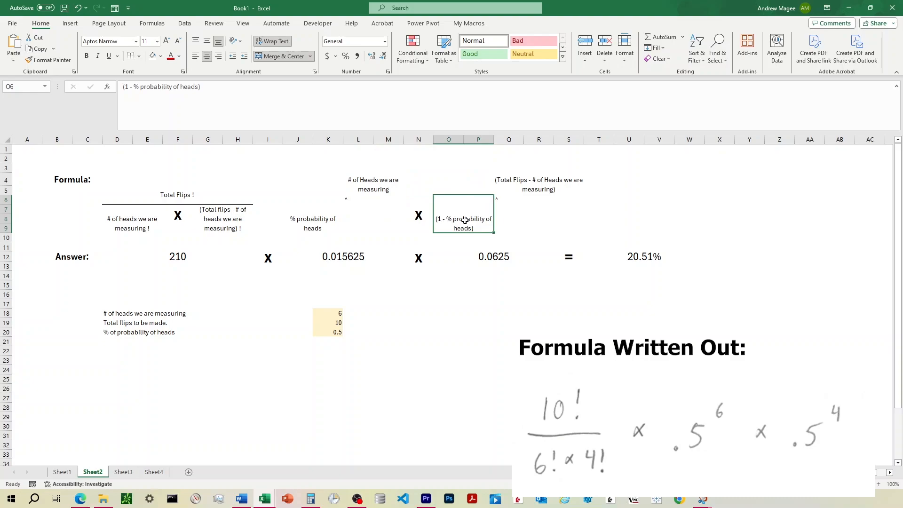
{"action": "left_click", "coordinate": [330, 221]}
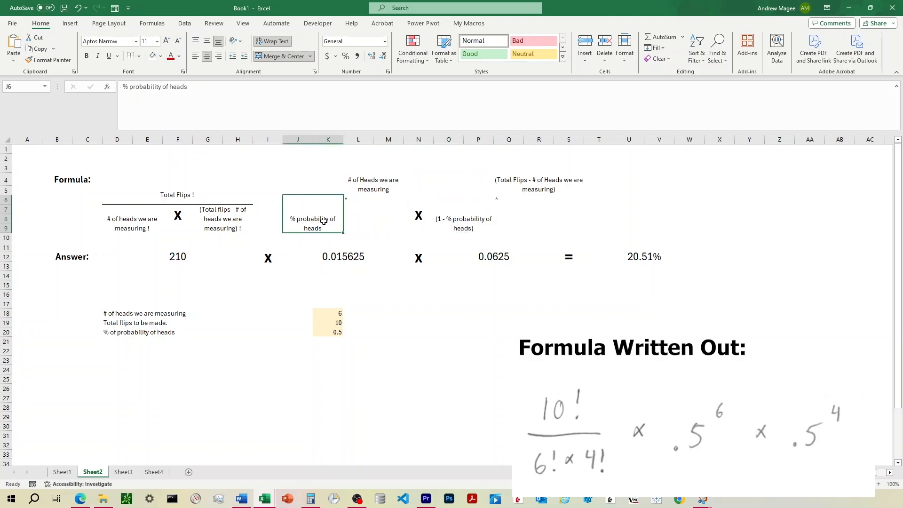
{"action": "left_click", "coordinate": [460, 220]}
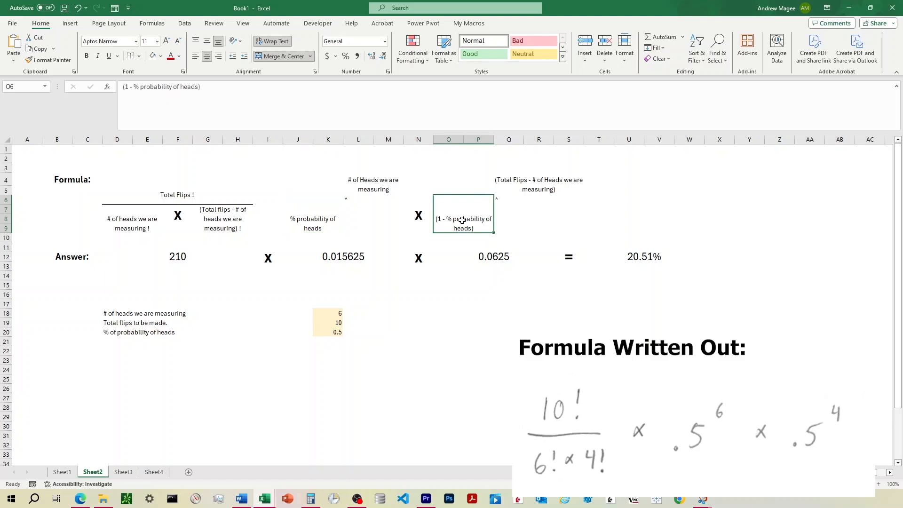
{"action": "left_click", "coordinate": [512, 183]}
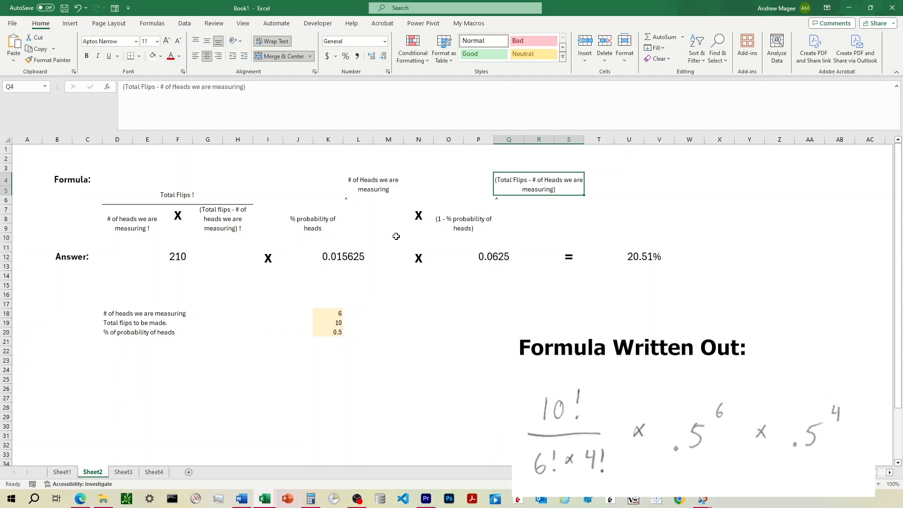
Step: Set the number of heads being measured in K18 to 0 and inspect the formulas of the first two answer terms
{"action": "left_click", "coordinate": [331, 316]}
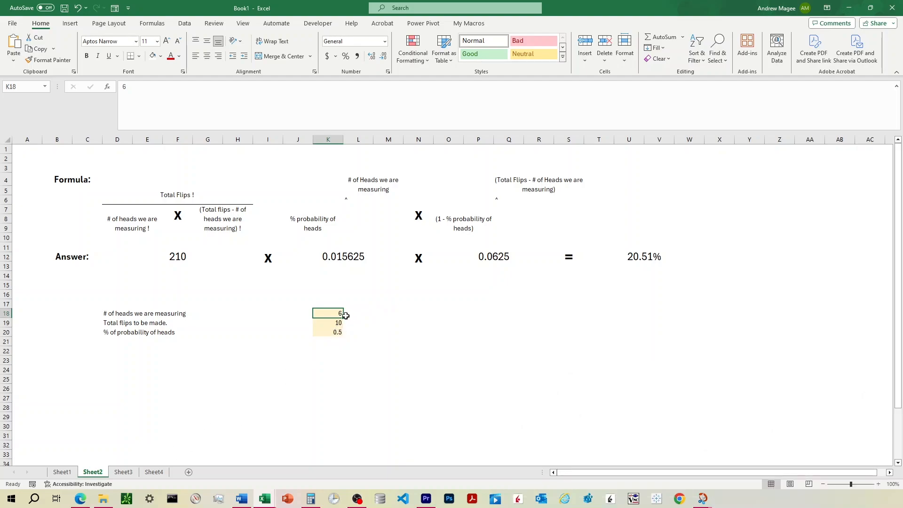
{"action": "type", "text": "0"}
{"action": "key", "text": "Return"}
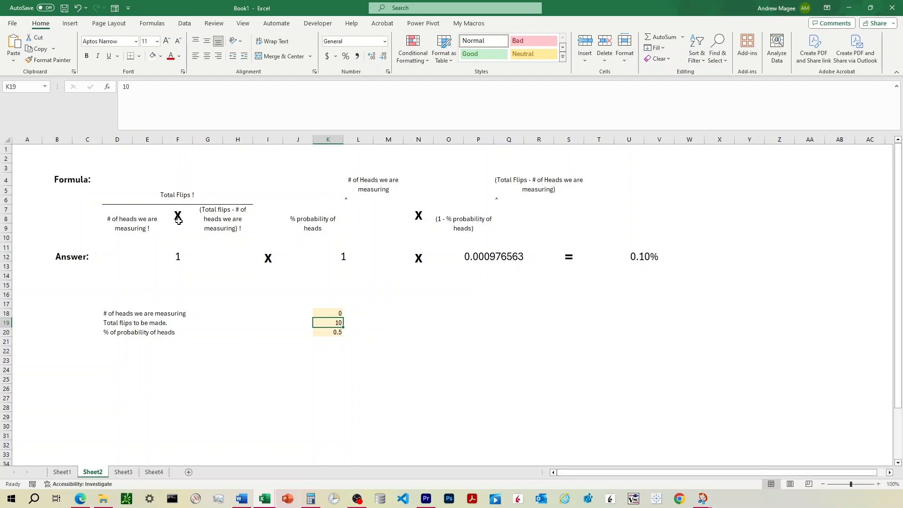
{"action": "left_click", "coordinate": [178, 256]}
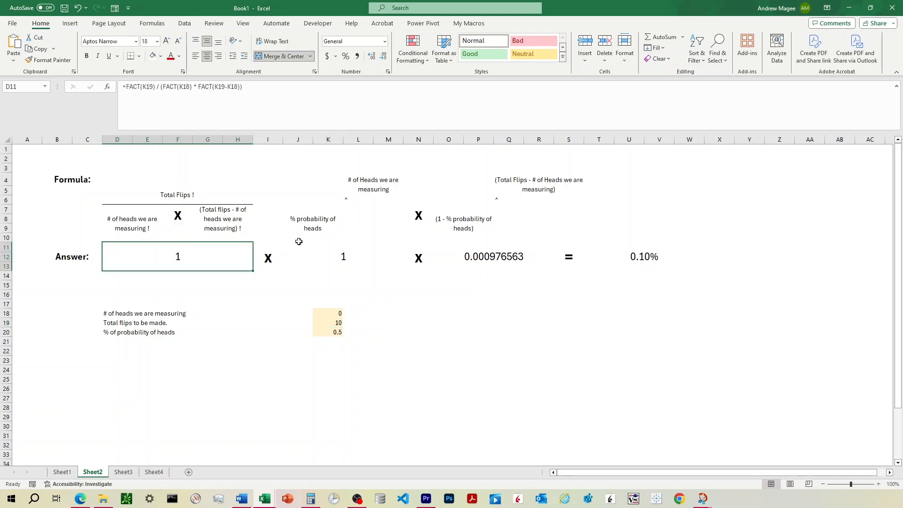
{"action": "left_click", "coordinate": [343, 257]}
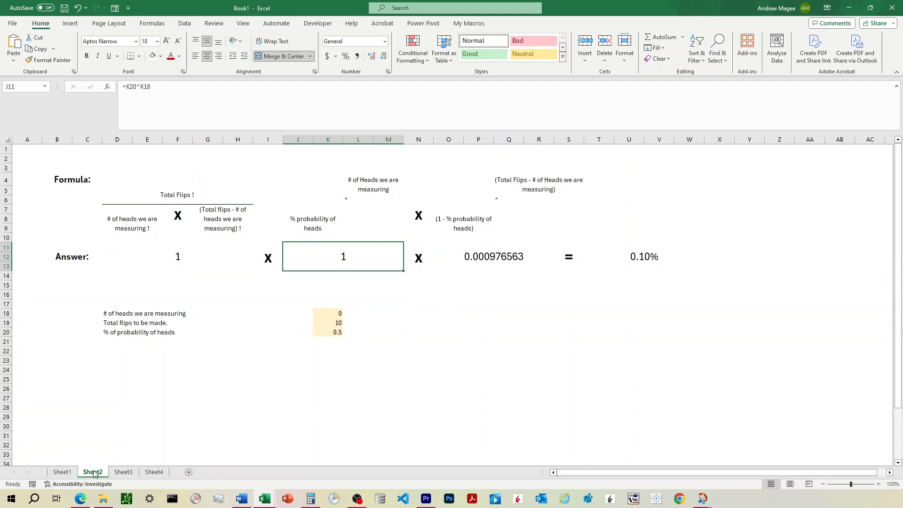
Step: Check the zero-heads outcome percentage and the FALSE 50/50 probability on Sheet4 against the manual formula's answer
{"action": "left_click", "coordinate": [154, 472]}
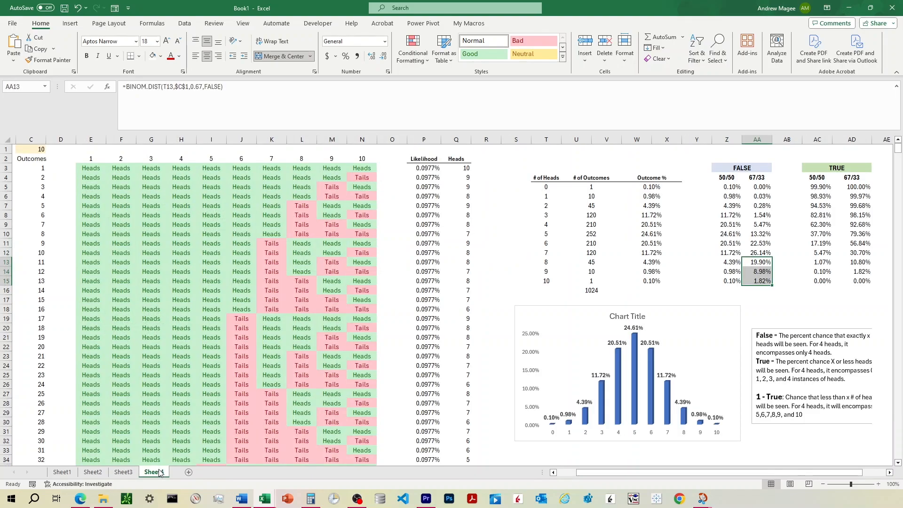
{"action": "left_click", "coordinate": [645, 188]}
{"action": "left_click", "coordinate": [732, 186]}
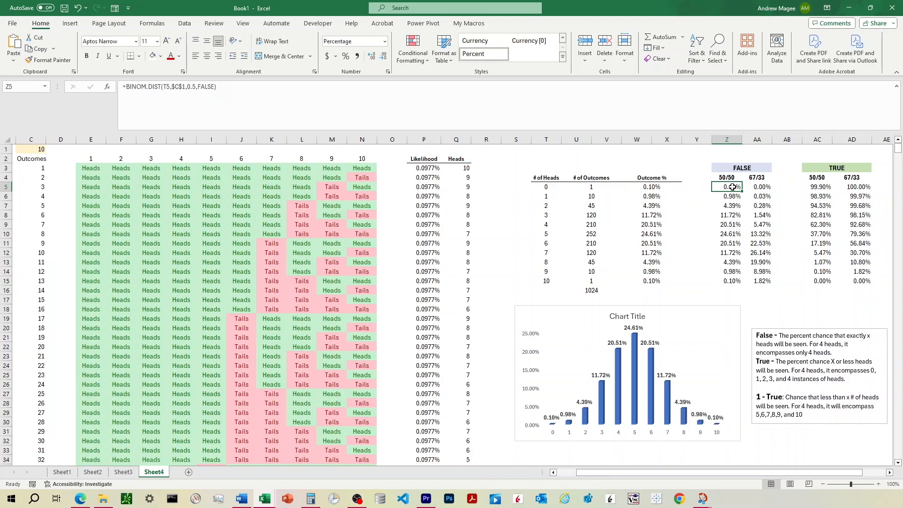
Step: Move Sheet2 between Sheet3 and Sheet4 in the sheet order
{"action": "left_click", "coordinate": [123, 472]}
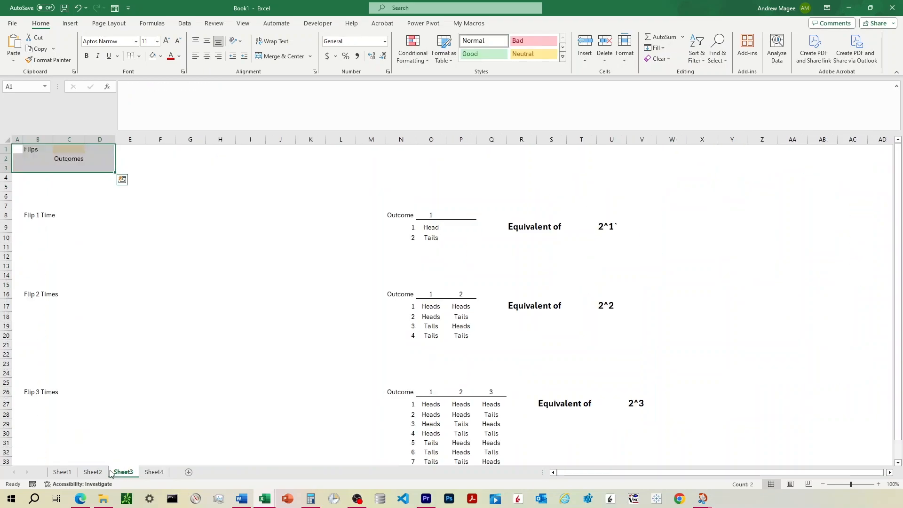
{"action": "left_click", "coordinate": [92, 472]}
{"action": "left_click", "coordinate": [123, 471]}
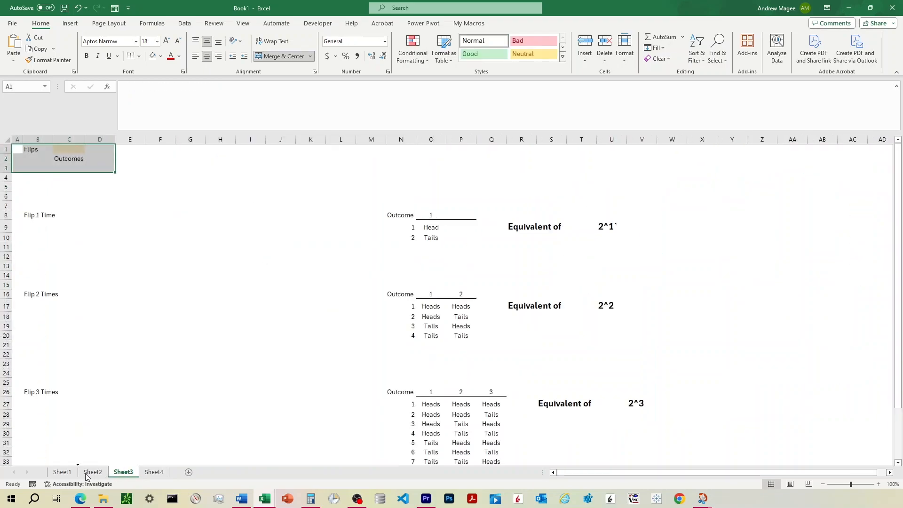
{"action": "left_click_drag", "start_coordinate": [86, 476], "coordinate": [87, 476]}
{"action": "left_click", "coordinate": [127, 473]}
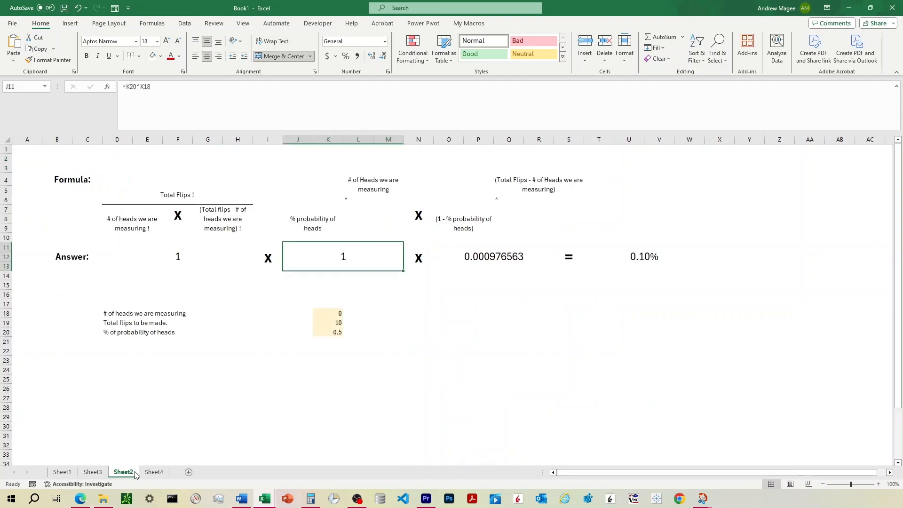
Step: Set the number of heads in K18 on Sheet2 to 5 and compare the answer with the five-heads row on Sheet4
{"action": "left_click", "coordinate": [339, 305]}
{"action": "left_click", "coordinate": [340, 311]}
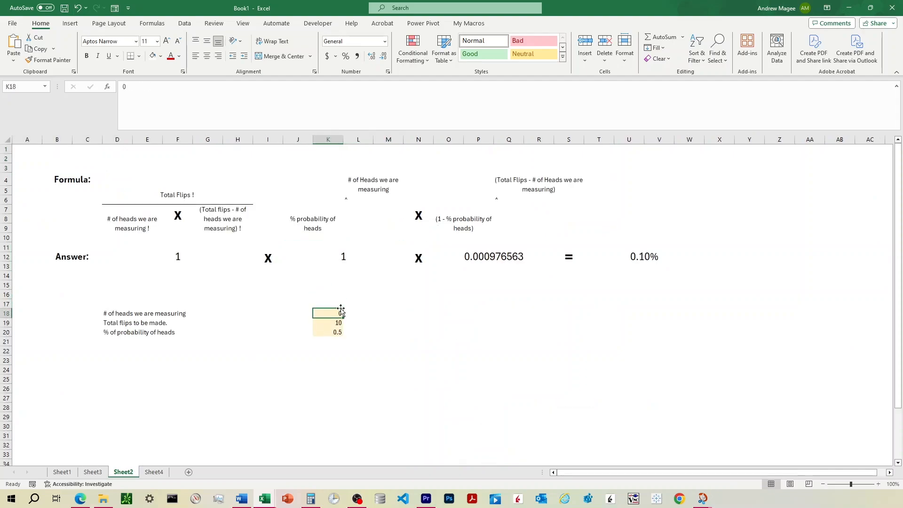
{"action": "type", "text": "5"}
{"action": "key", "text": "Return"}
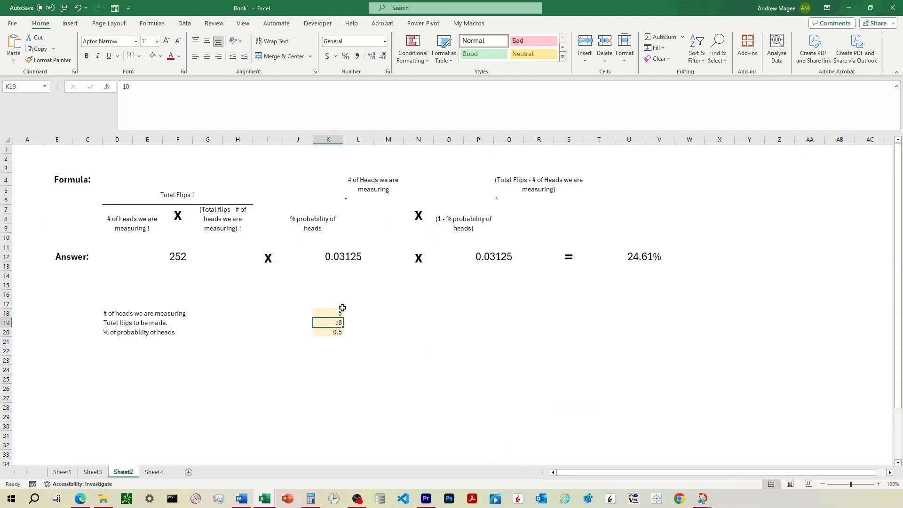
{"action": "left_click", "coordinate": [153, 472]}
{"action": "left_click_drag", "start_coordinate": [656, 235], "coordinate": [546, 234]}
Step: Set the number of heads in K18 on Sheet2 to 7 and compare the answer with the seven-heads row on Sheet4
{"action": "left_click", "coordinate": [125, 473]}
{"action": "left_click", "coordinate": [339, 315]}
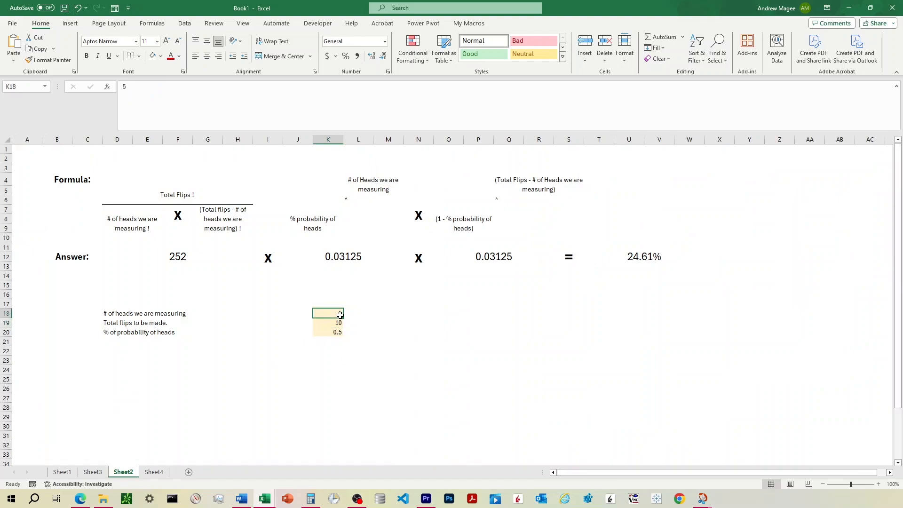
{"action": "type", "text": "7"}
{"action": "key", "text": "Return"}
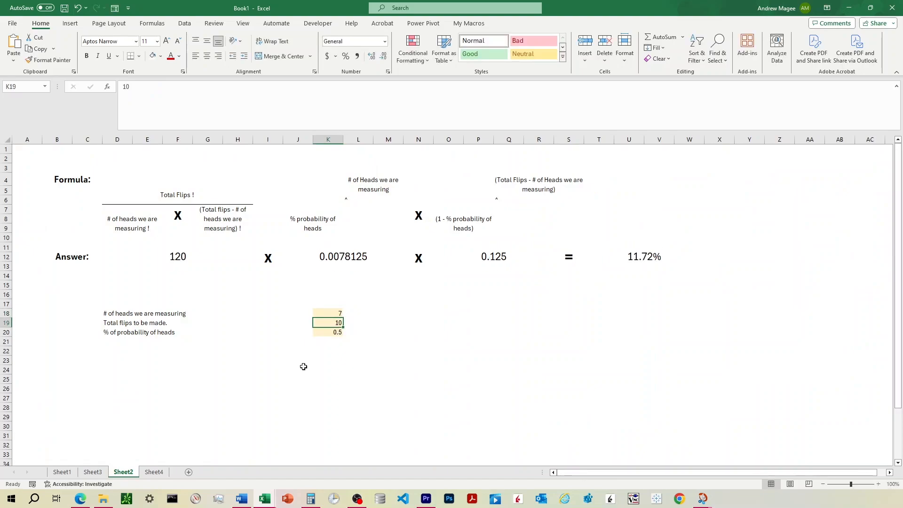
{"action": "left_click", "coordinate": [155, 472]}
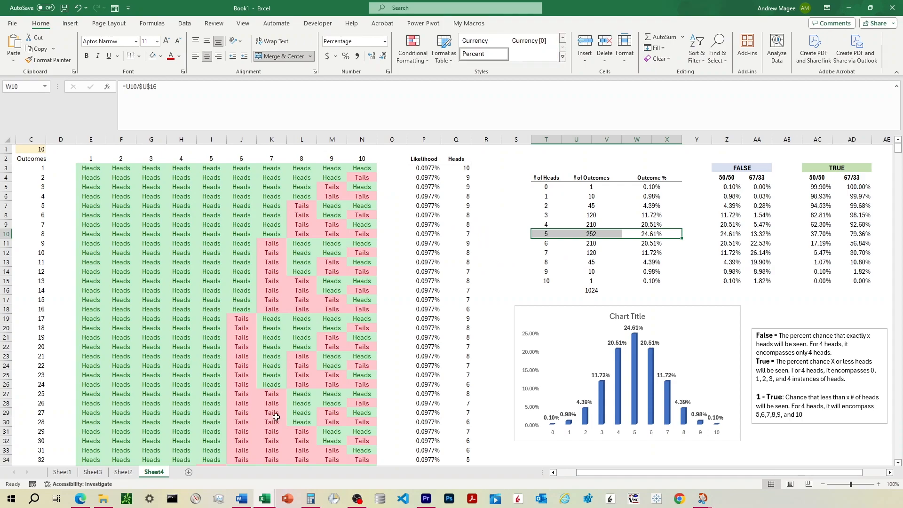
{"action": "left_click_drag", "start_coordinate": [652, 253], "coordinate": [560, 254]}
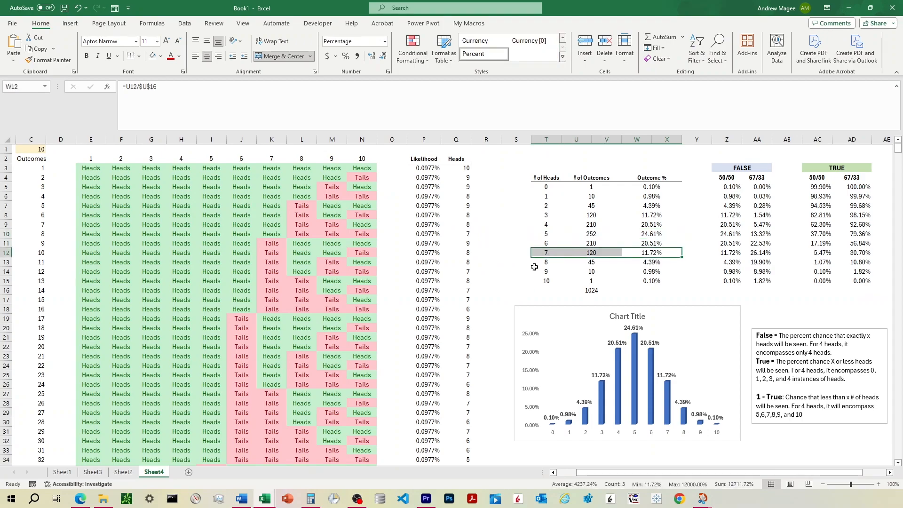
Step: Set the probability of heads in K20 on Sheet2 to 0.67 and compare the answer with the FALSE 67/33 seven-heads probability on Sheet4
{"action": "left_click", "coordinate": [123, 472]}
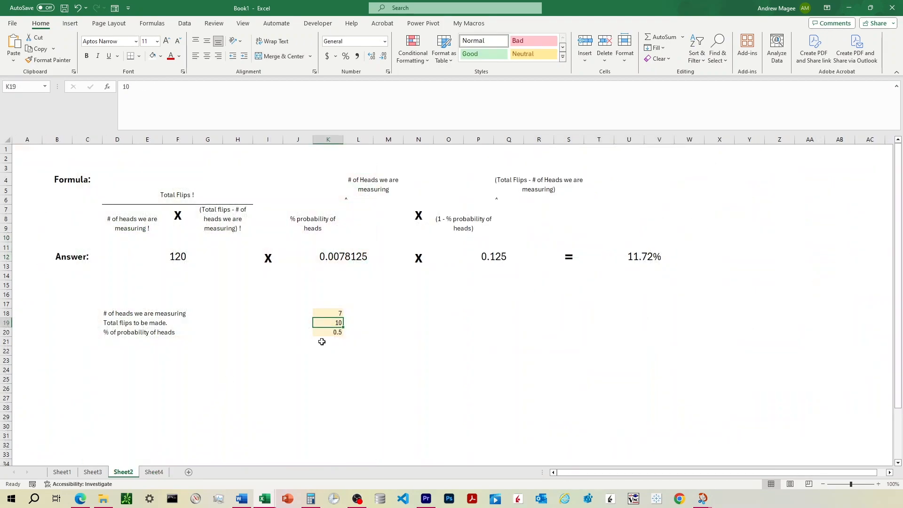
{"action": "left_click", "coordinate": [333, 332]}
{"action": "type", "text": "0.67"}
{"action": "key", "text": "Return"}
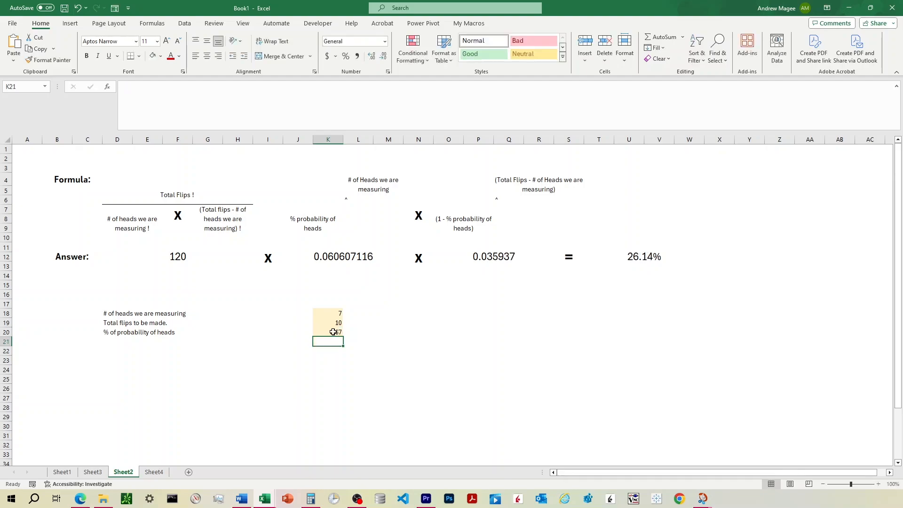
{"action": "left_click", "coordinate": [335, 317]}
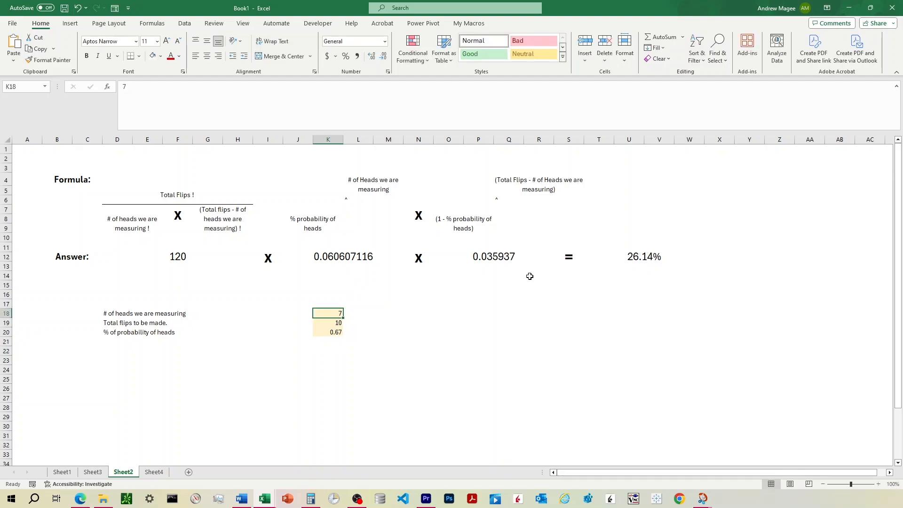
{"action": "left_click", "coordinate": [637, 256]}
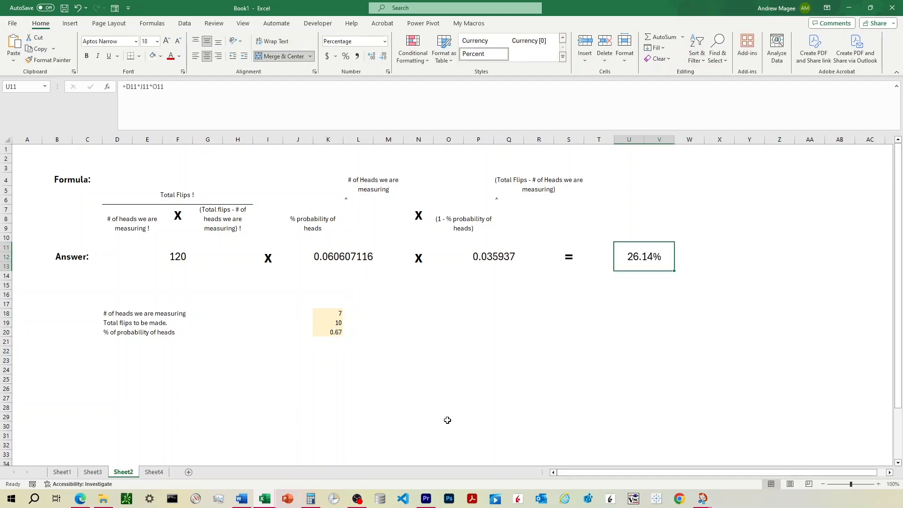
{"action": "left_click", "coordinate": [154, 472]}
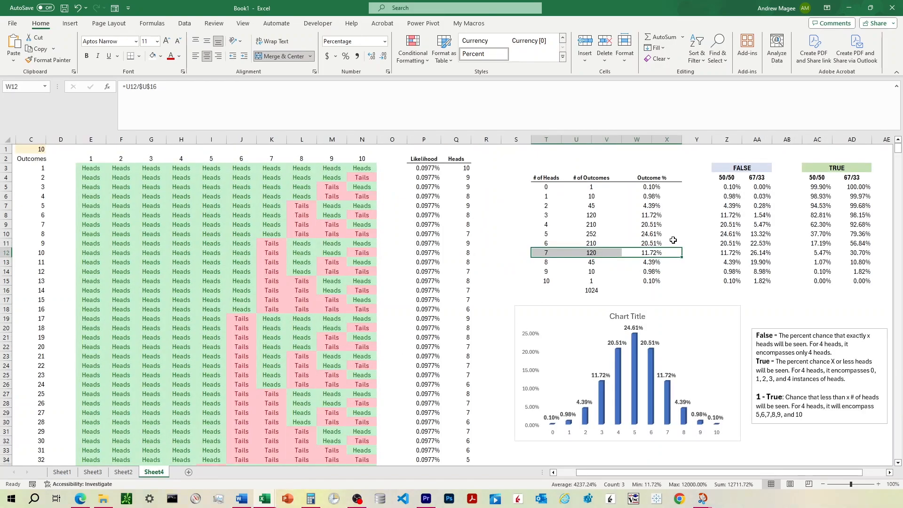
{"action": "left_click", "coordinate": [727, 253]}
{"action": "left_click", "coordinate": [758, 252]}
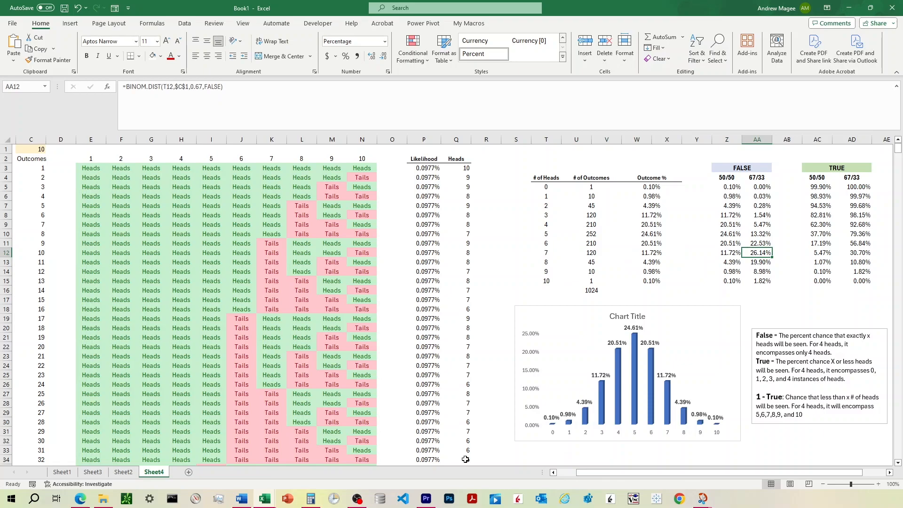
Step: Compare the binomial formula image in Snip & Sketch with the written-out probability, exponent and factorial terms on Sheet2
{"action": "left_click", "coordinate": [123, 472]}
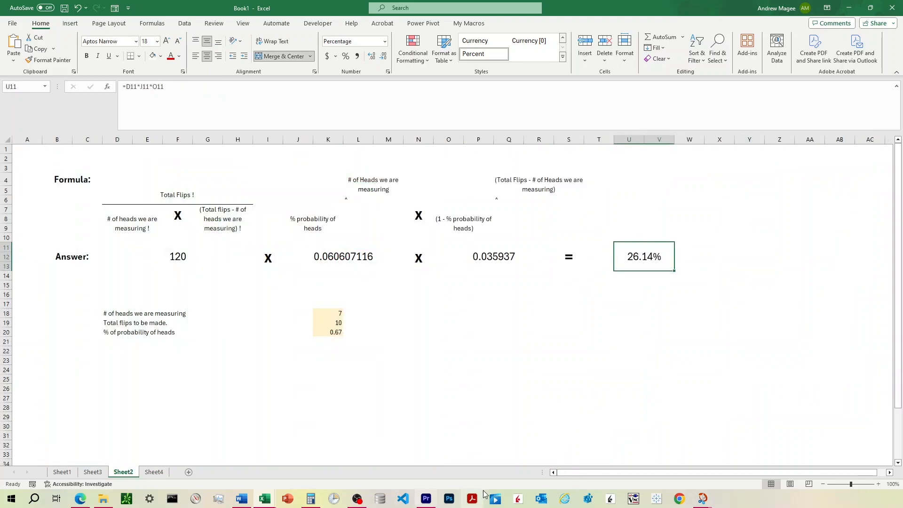
{"action": "mouse_move", "coordinate": [703, 499]}
{"action": "left_click", "coordinate": [612, 461]}
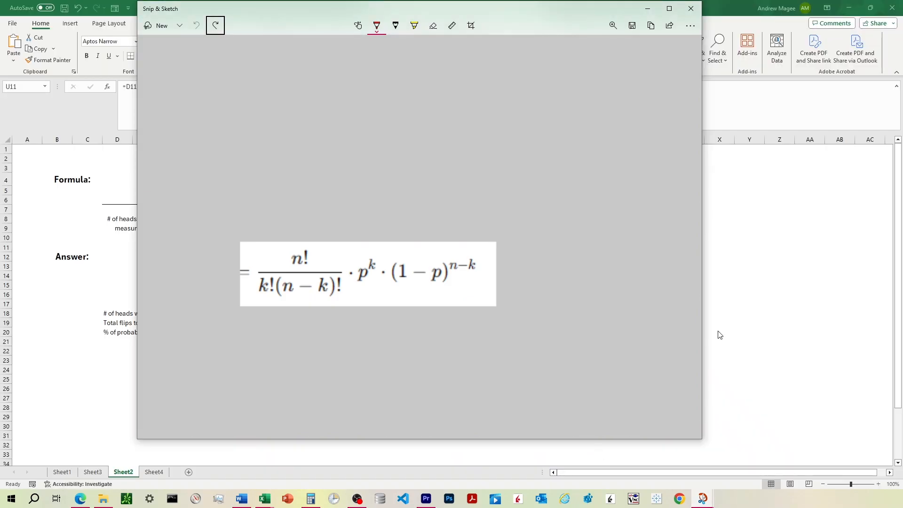
{"action": "left_click", "coordinate": [730, 318]}
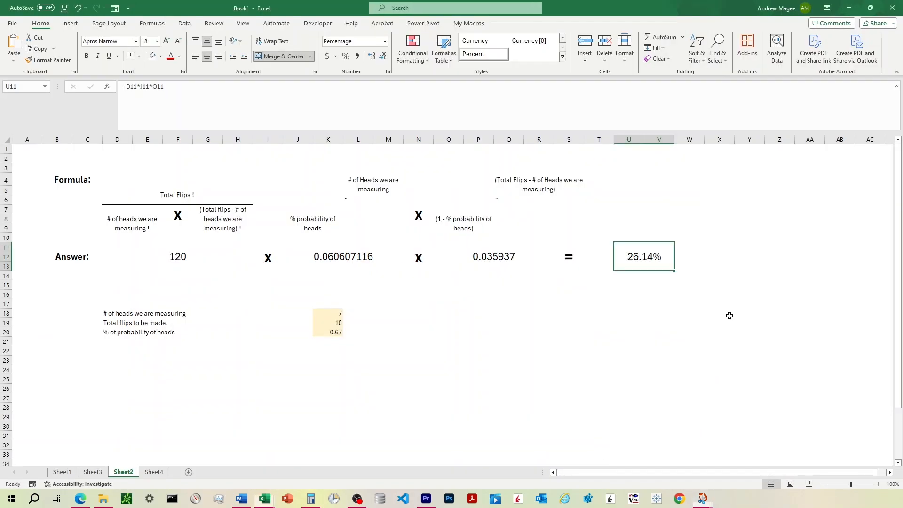
{"action": "left_click", "coordinate": [315, 225]}
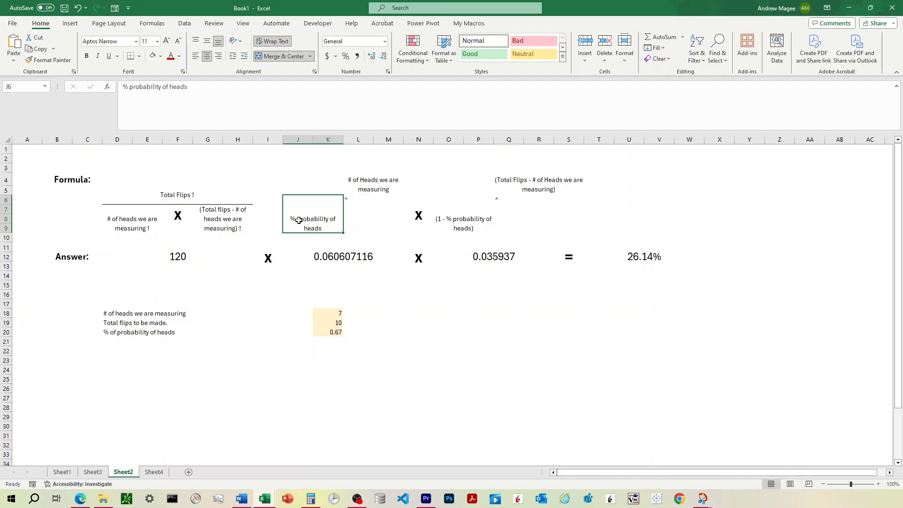
{"action": "left_click", "coordinate": [483, 221]}
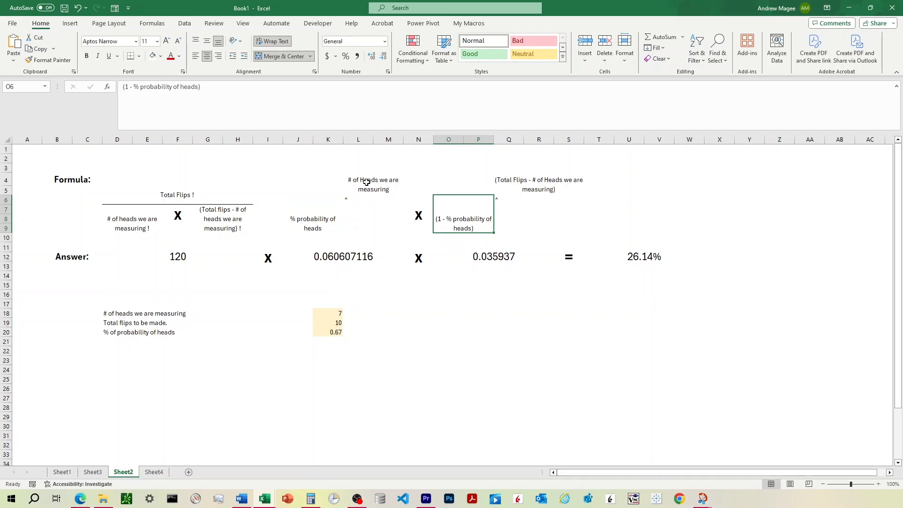
{"action": "left_click", "coordinate": [367, 185]}
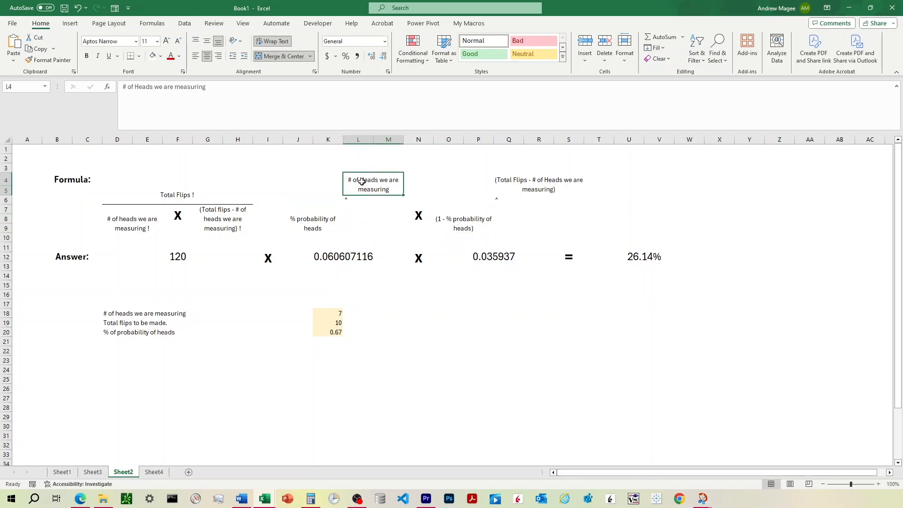
{"action": "left_click", "coordinate": [541, 179]}
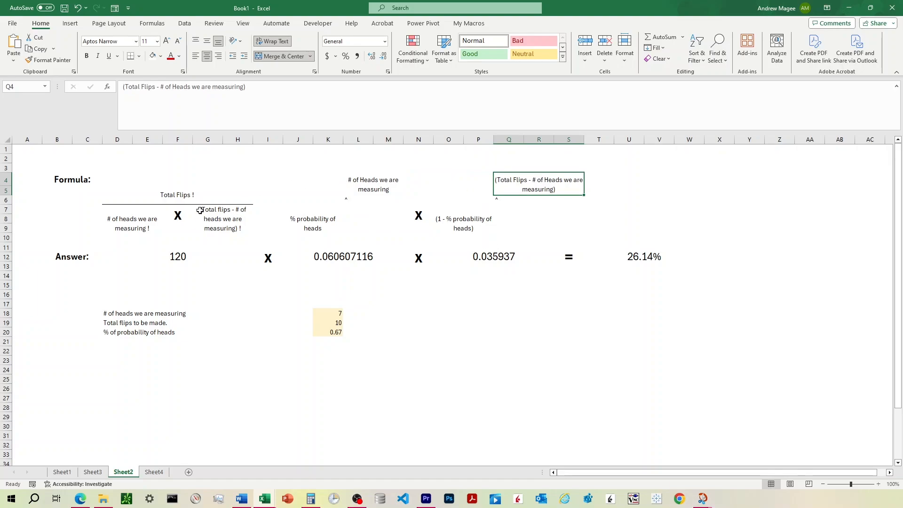
{"action": "left_click", "coordinate": [185, 198]}
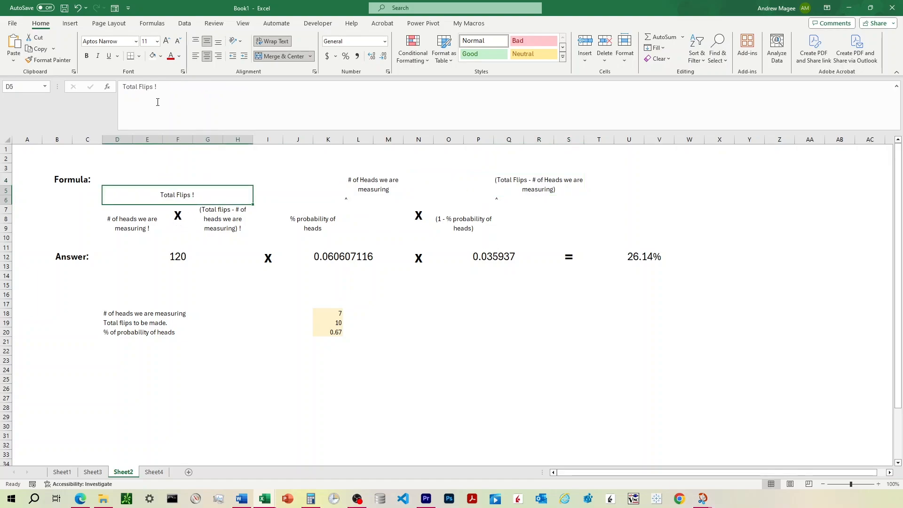
Step: Examine how the FACT functions in the first answer cell on Sheet2 reproduce the factorial fraction
{"action": "left_click", "coordinate": [161, 259]}
{"action": "left_click", "coordinate": [169, 121]}
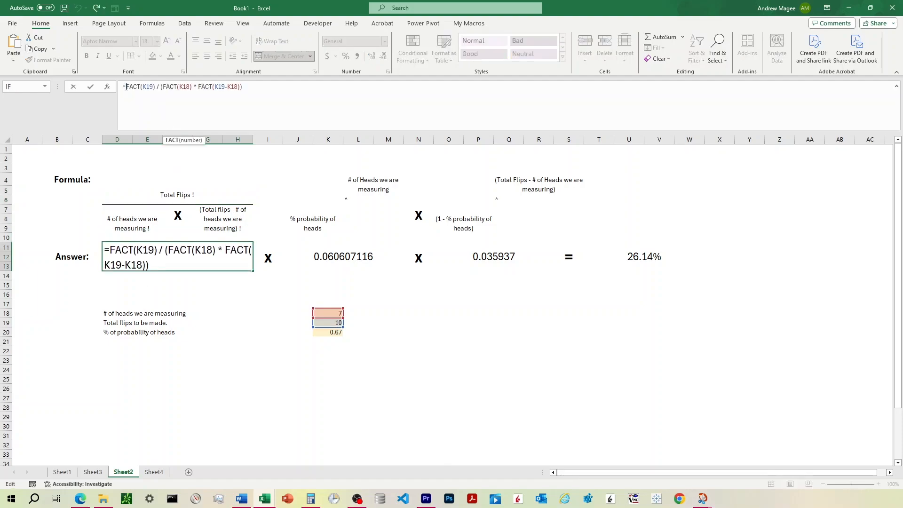
{"action": "left_click", "coordinate": [128, 87]}
{"action": "left_click", "coordinate": [129, 87]}
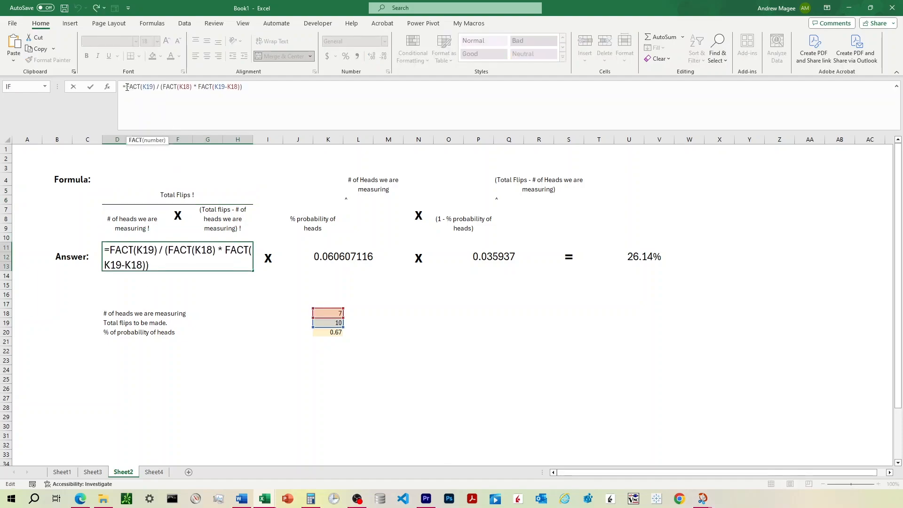
{"action": "left_click", "coordinate": [149, 86]}
{"action": "left_click", "coordinate": [156, 87]}
{"action": "key", "text": "Return"}
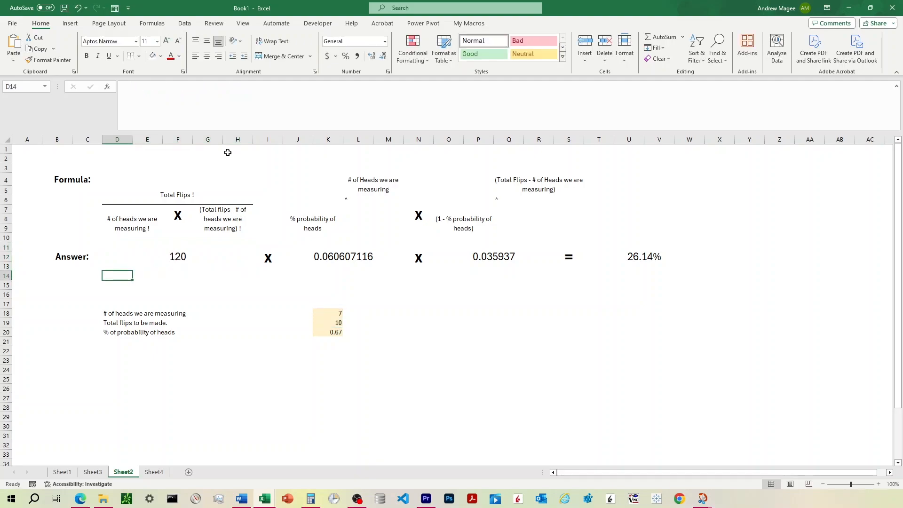
Step: Open the BINOM.DIST formula in Z5 on Sheet4 to examine its probability and cumulative arguments
{"action": "left_click", "coordinate": [153, 471]}
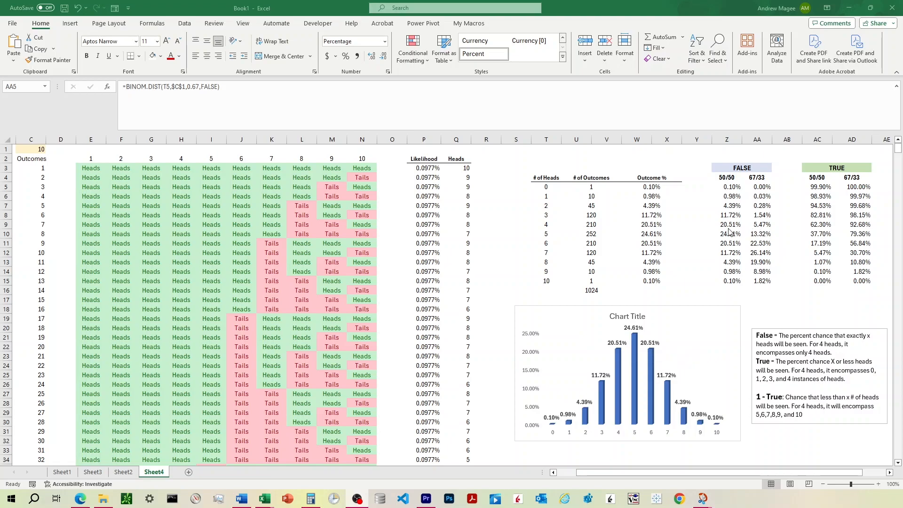
{"action": "left_click", "coordinate": [729, 186]}
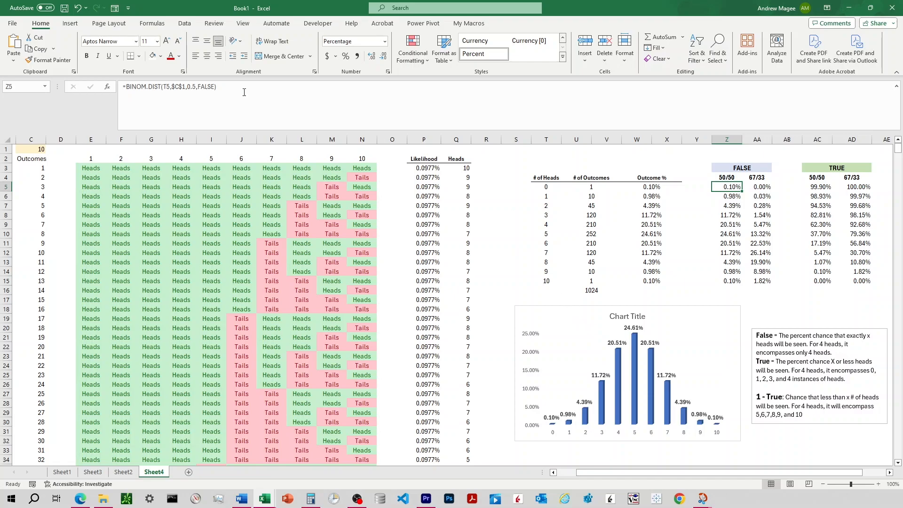
{"action": "left_click", "coordinate": [198, 96]}
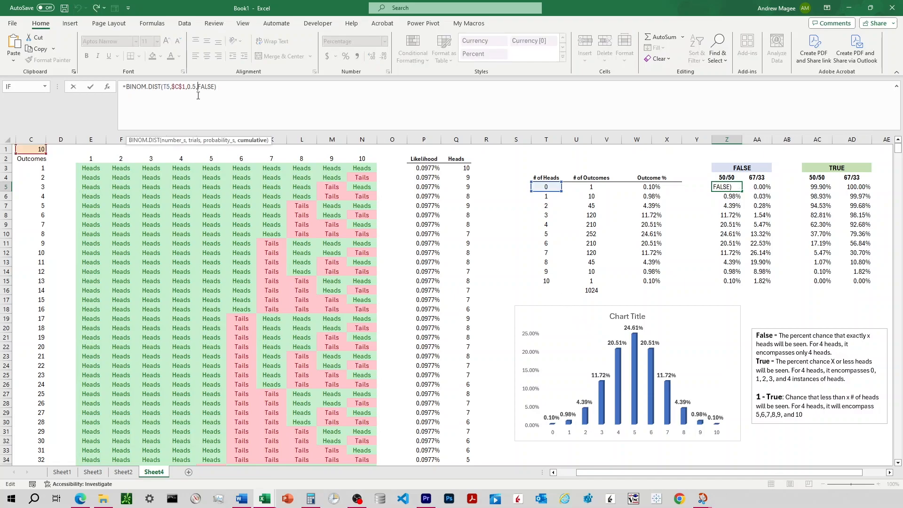